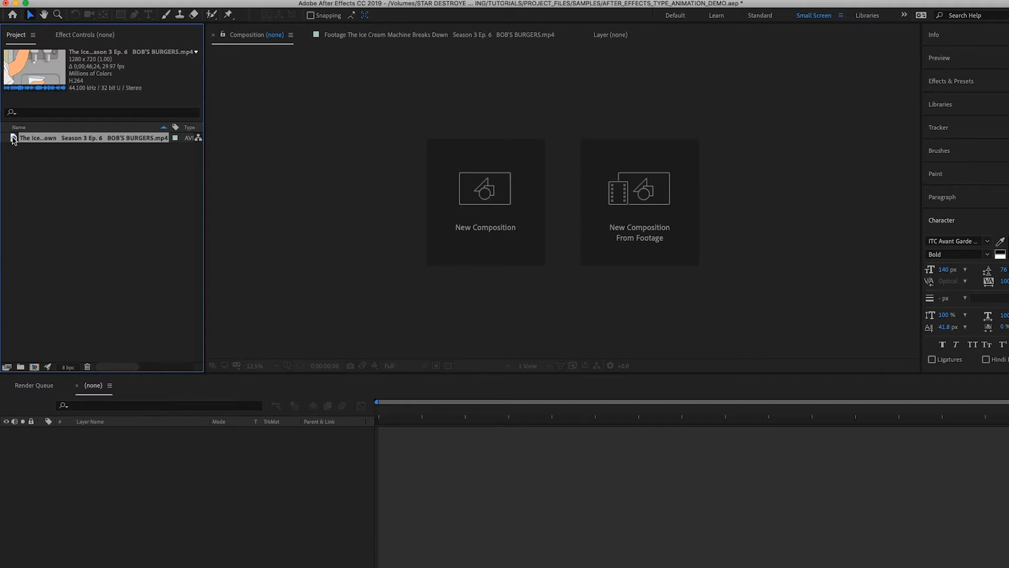
Create a composition from the BOB'S BURGERS clip and apply the HDTV 1080 29.97 preset to it.
drag(14, 137, 35, 366)
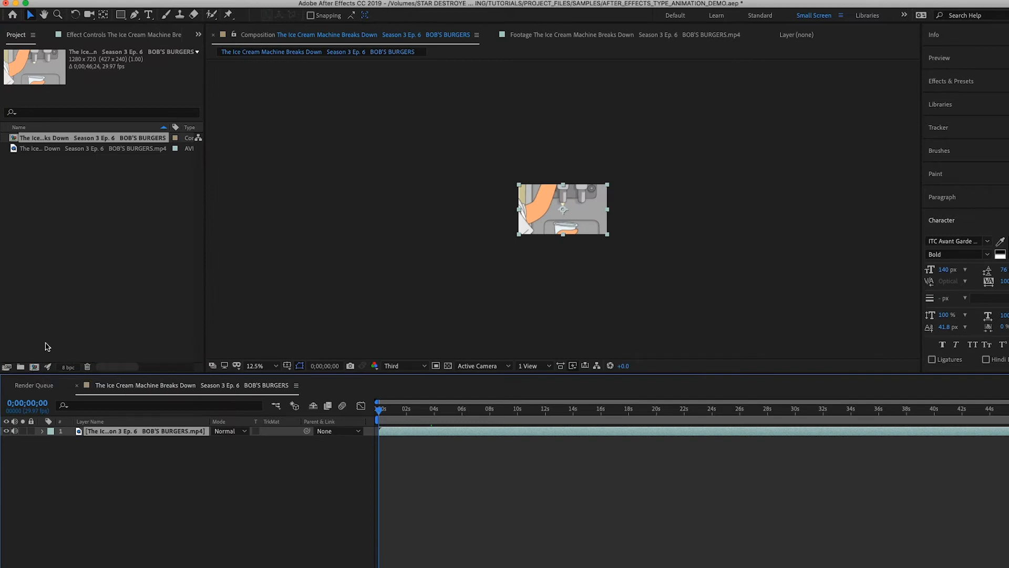
key(super+k)
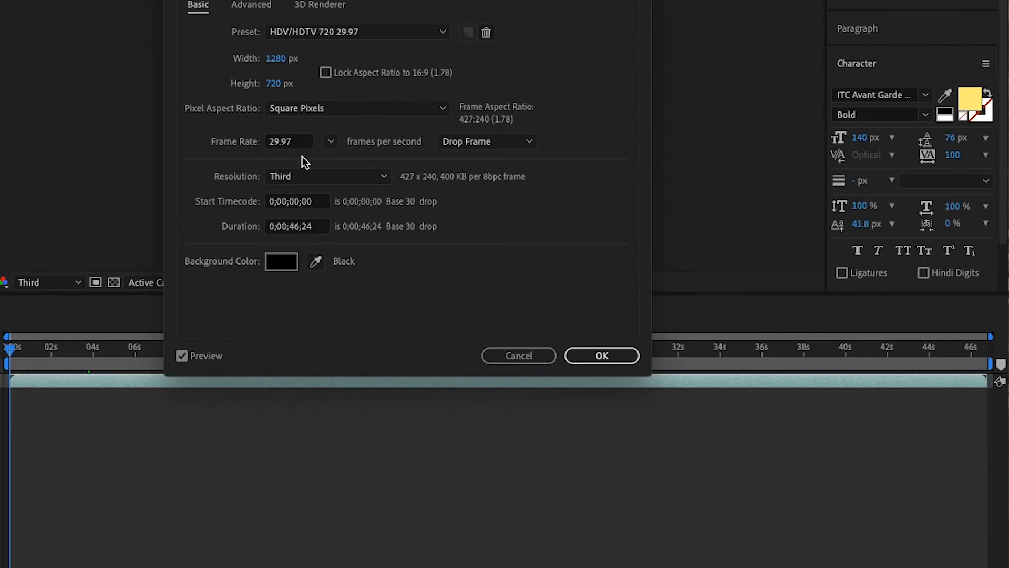
click(405, 30)
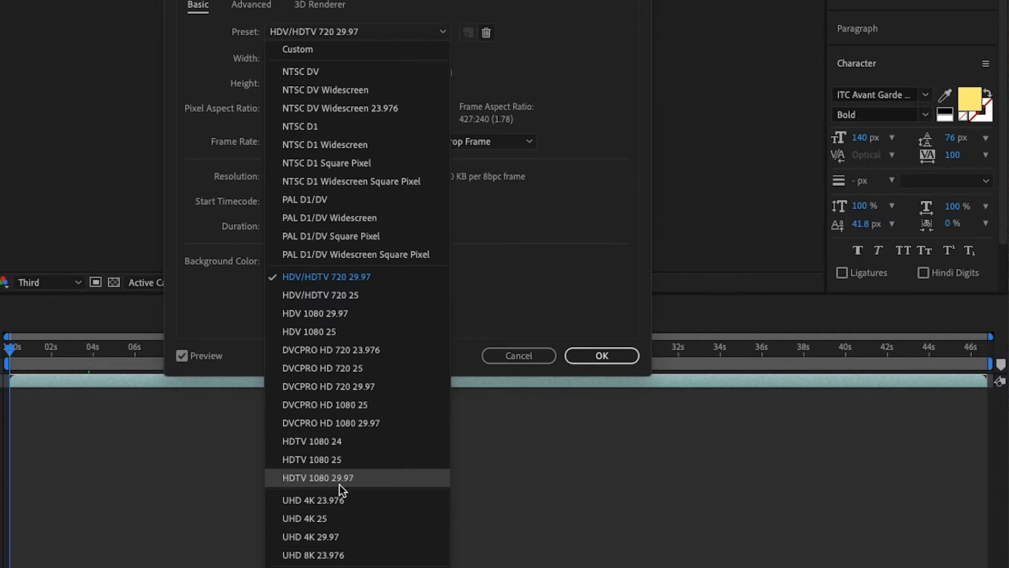
click(377, 489)
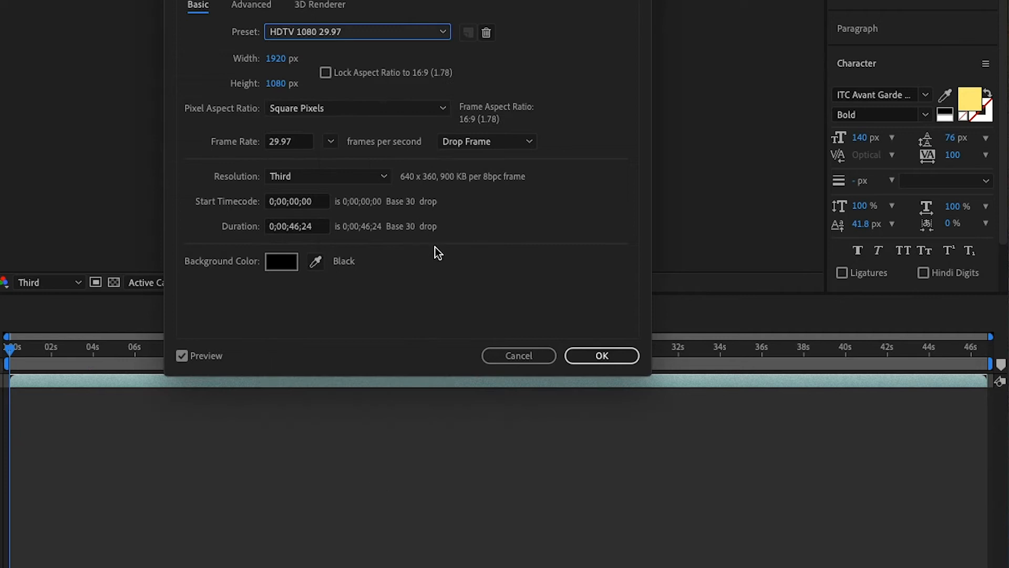
click(599, 355)
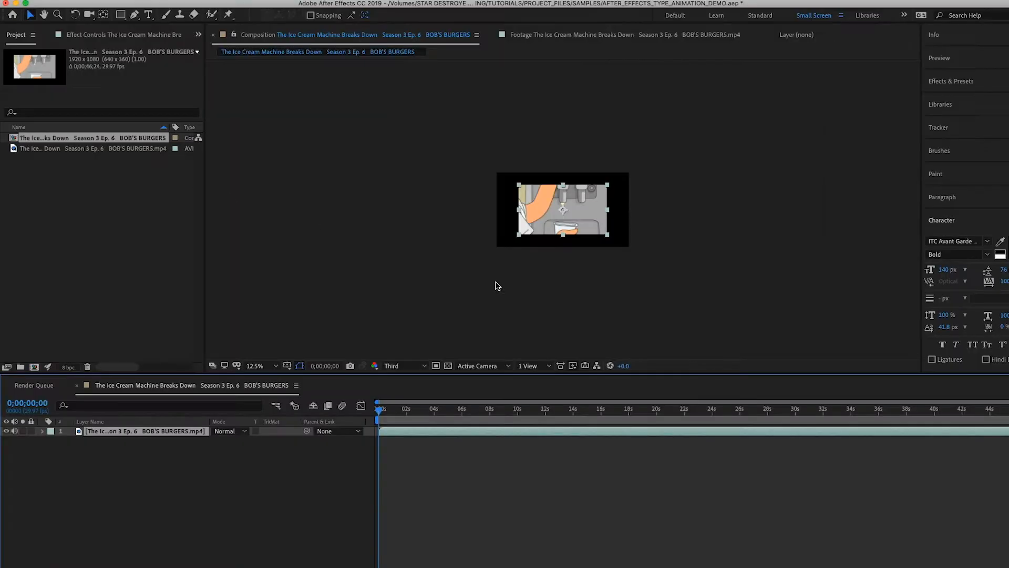
Turn off the clip layer's video while keeping its audio on, and reveal its audio waveform.
scroll(202, 126, up, 2)
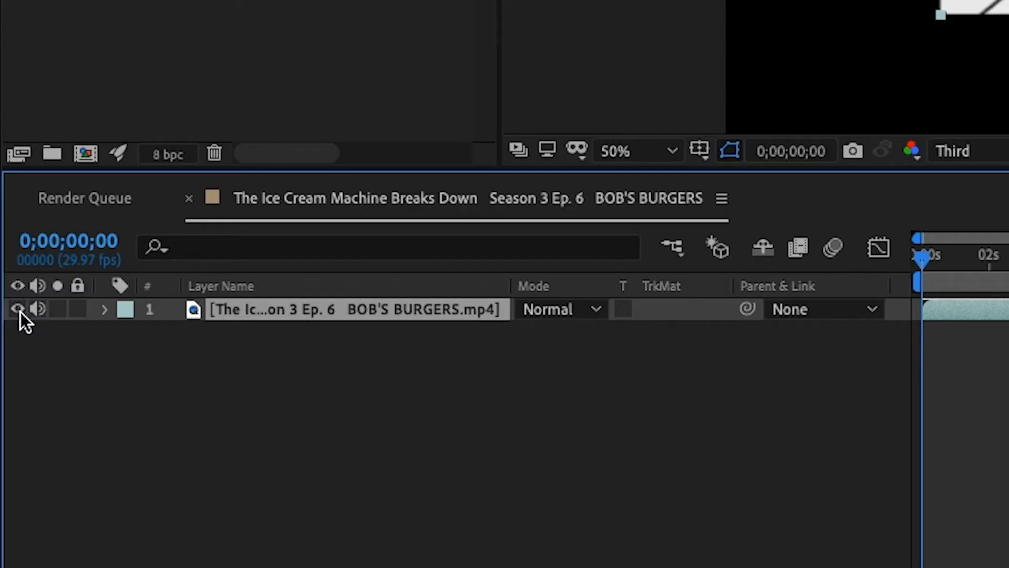
click(19, 309)
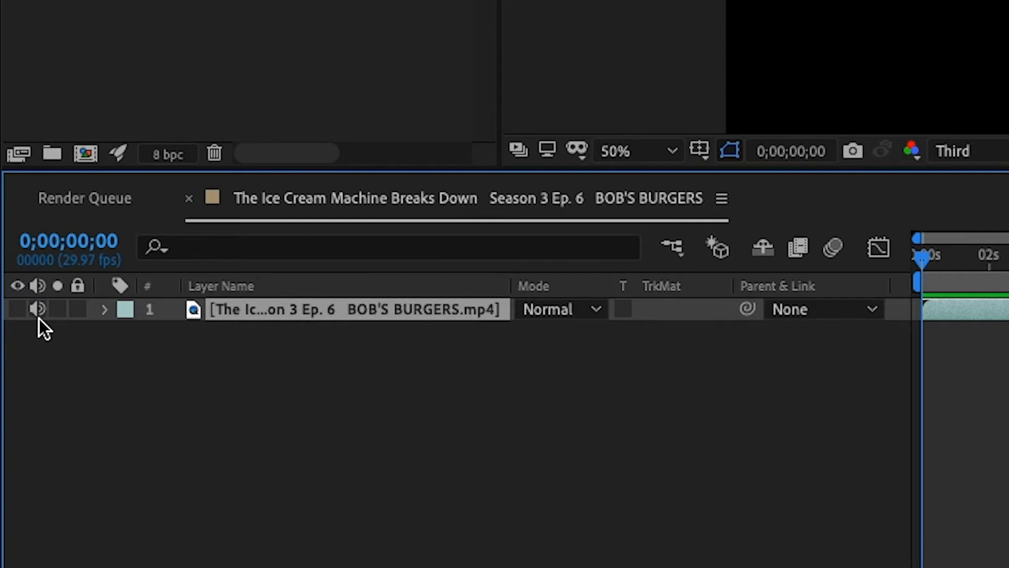
click(105, 309)
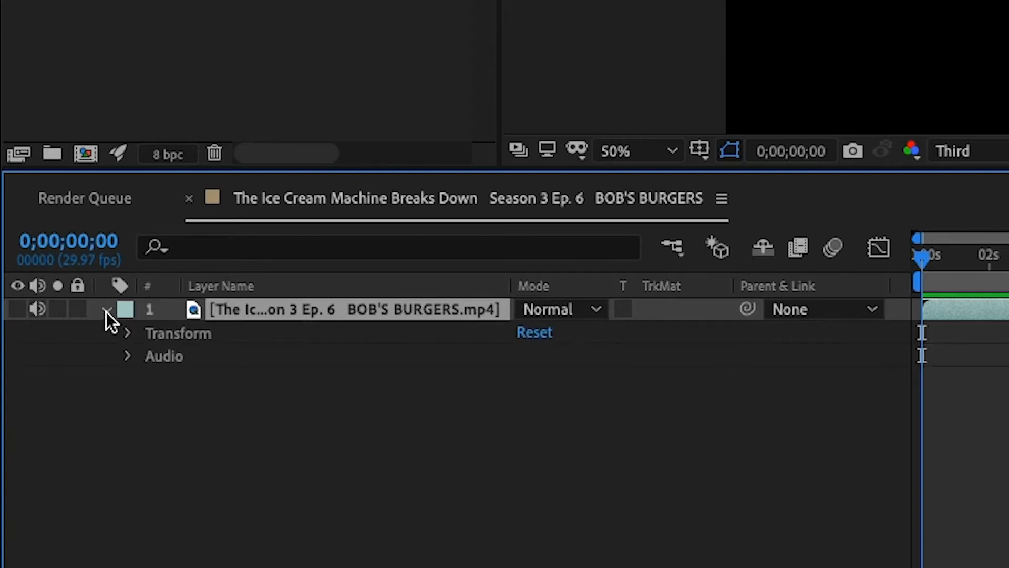
click(128, 357)
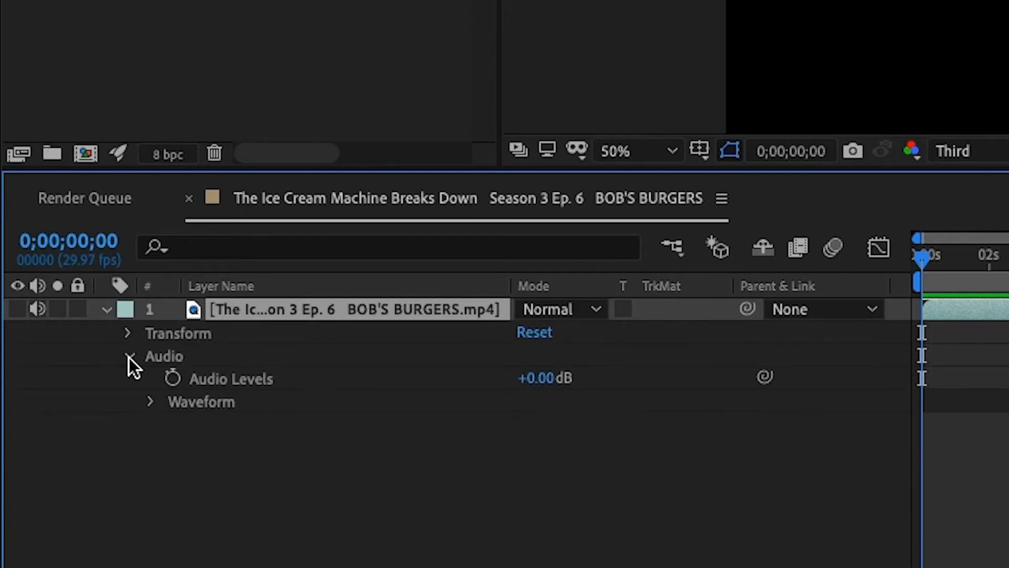
click(150, 402)
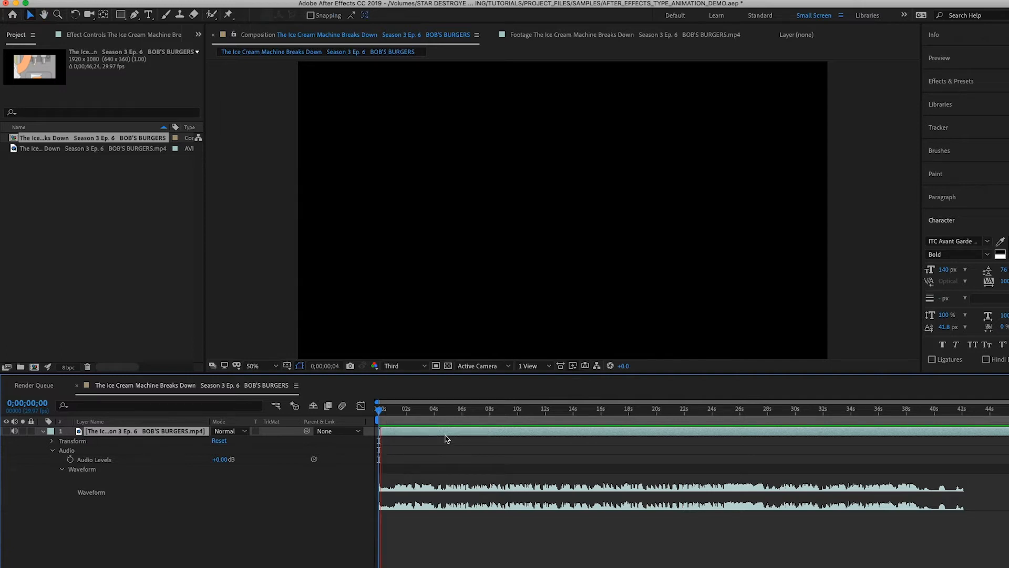
Play the audio to find the end of the line and end the work area at 0;00;08;27.
click(489, 411)
key(equal)
key(equal)
key(equal)
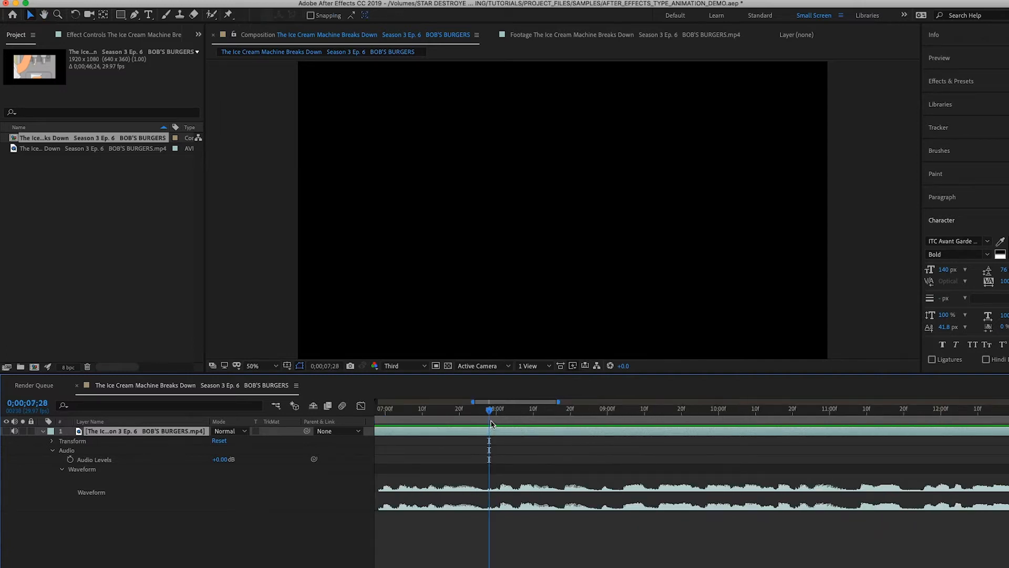
drag(488, 409, 445, 412)
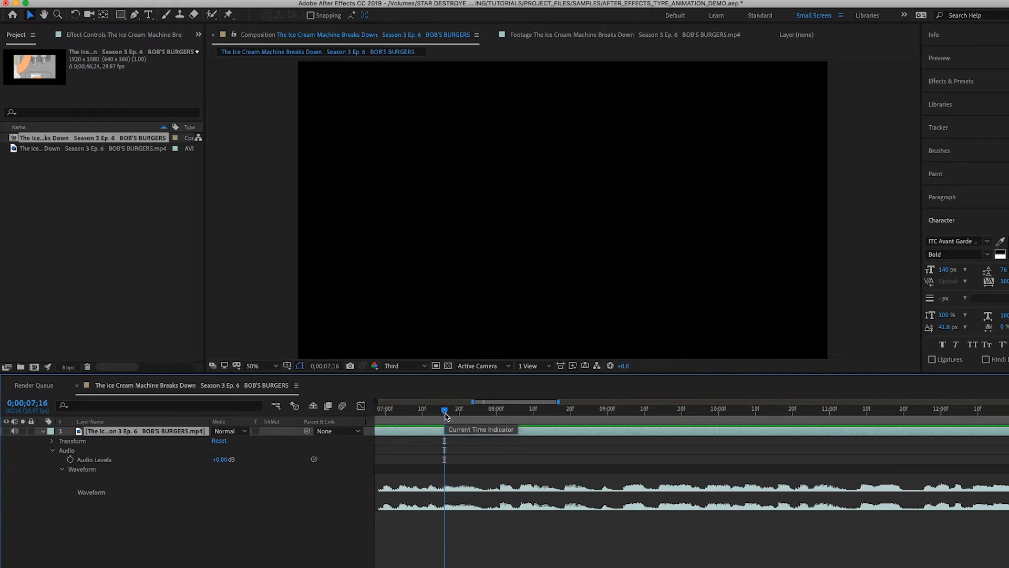
key(space)
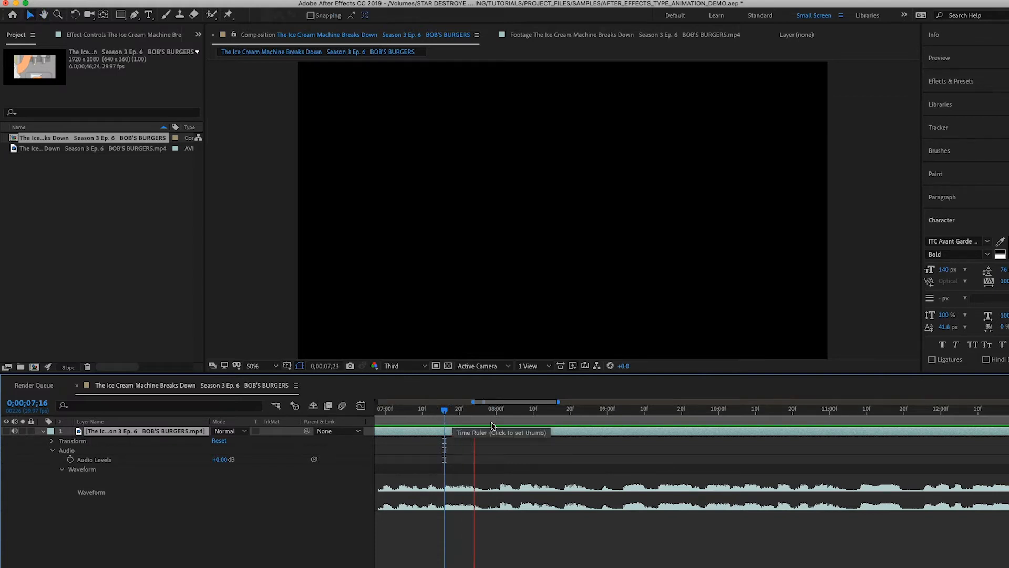
click(596, 410)
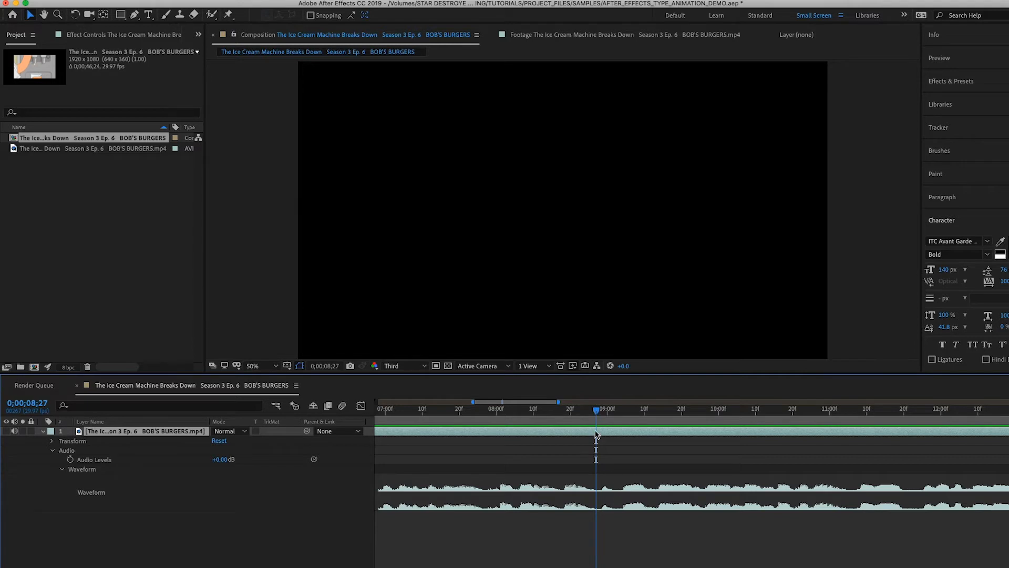
key(alt+bracketright)
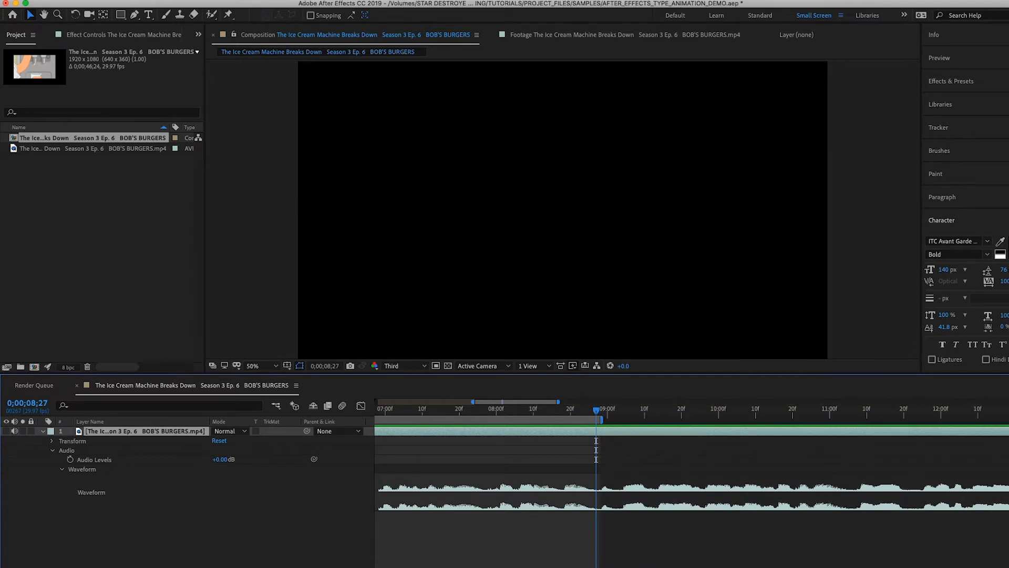
Find the start of the dialogue in the waveform and begin the work area at 0;00;00;25.
key(semicolon)
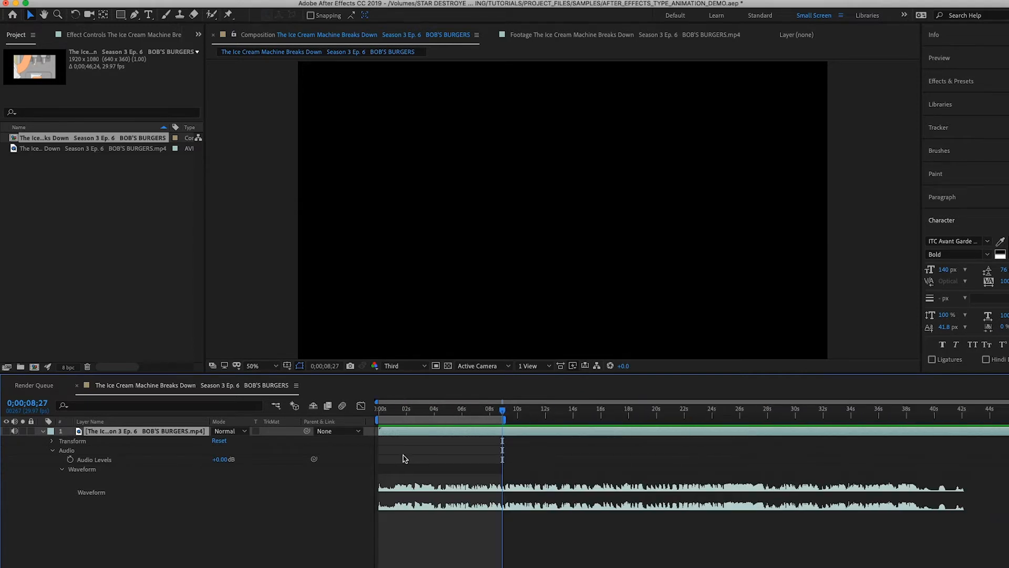
click(380, 407)
key(equal)
key(equal)
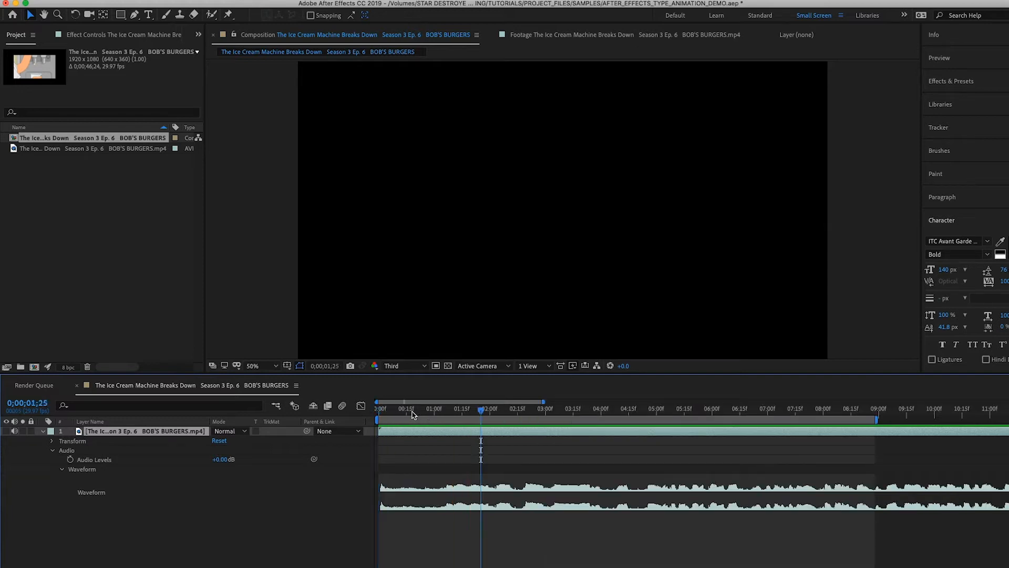
key(h)
key(v)
click(430, 409)
mouse_move(431, 410)
mouse_down()
mouse_move(448, 412)
mouse_move(430, 419)
mouse_up()
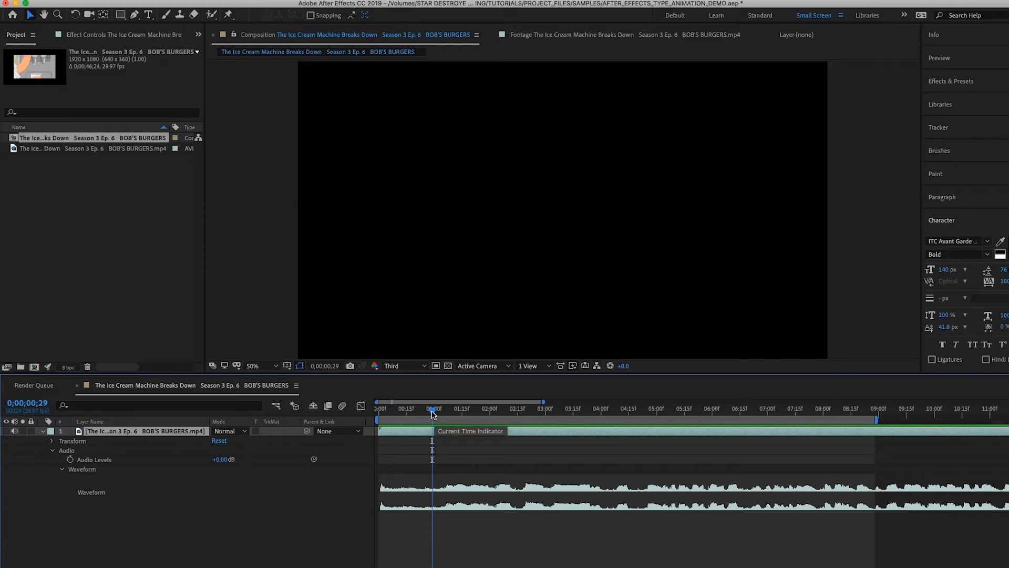
mouse_move(434, 416)
mouse_down()
mouse_move(551, 428)
mouse_move(415, 427)
mouse_move(429, 435)
mouse_move(423, 416)
mouse_move(415, 421)
mouse_move(440, 422)
mouse_move(425, 421)
mouse_up()
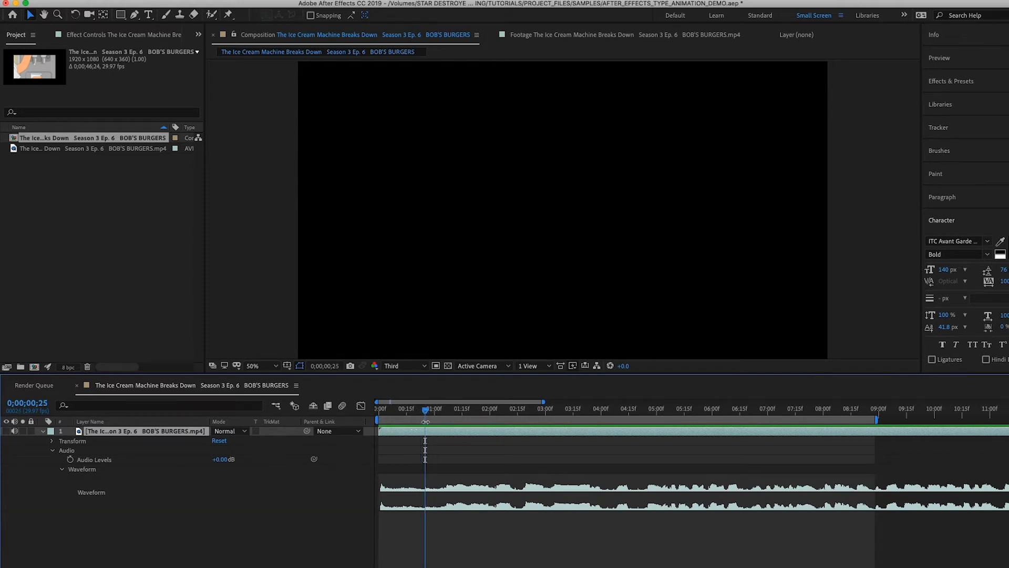
key(b)
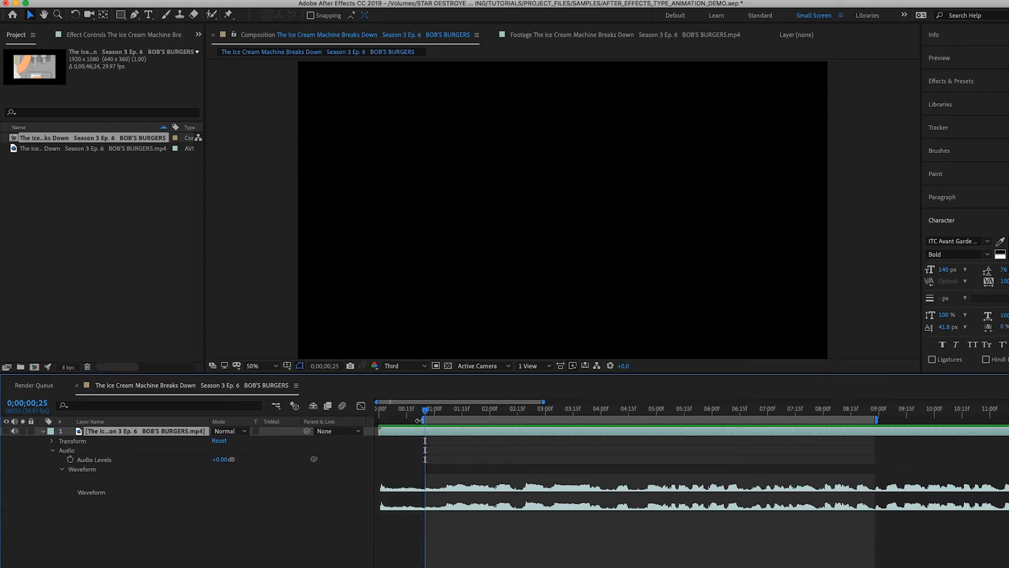
Trim the composition to the work area.
click(872, 411)
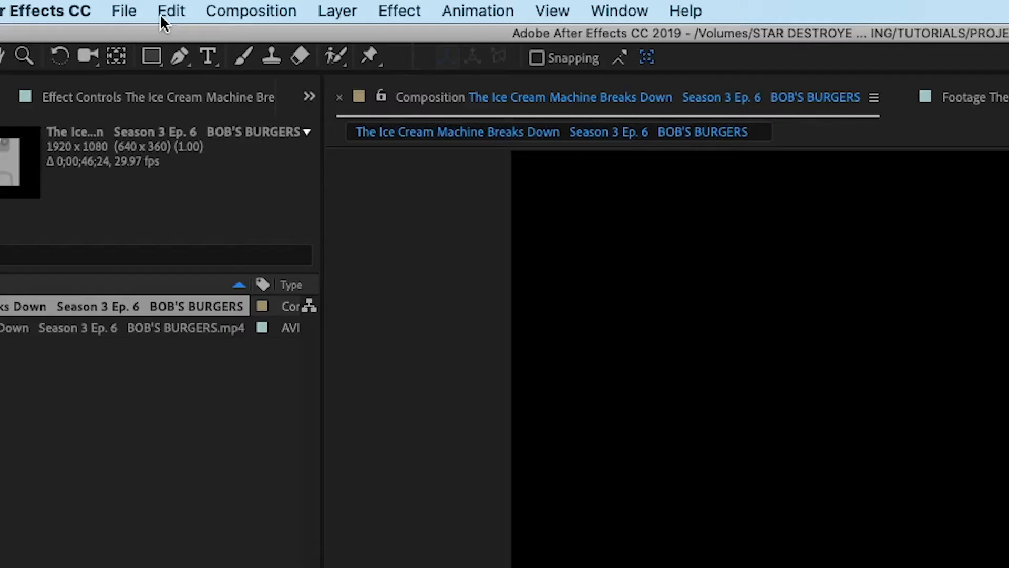
click(226, 10)
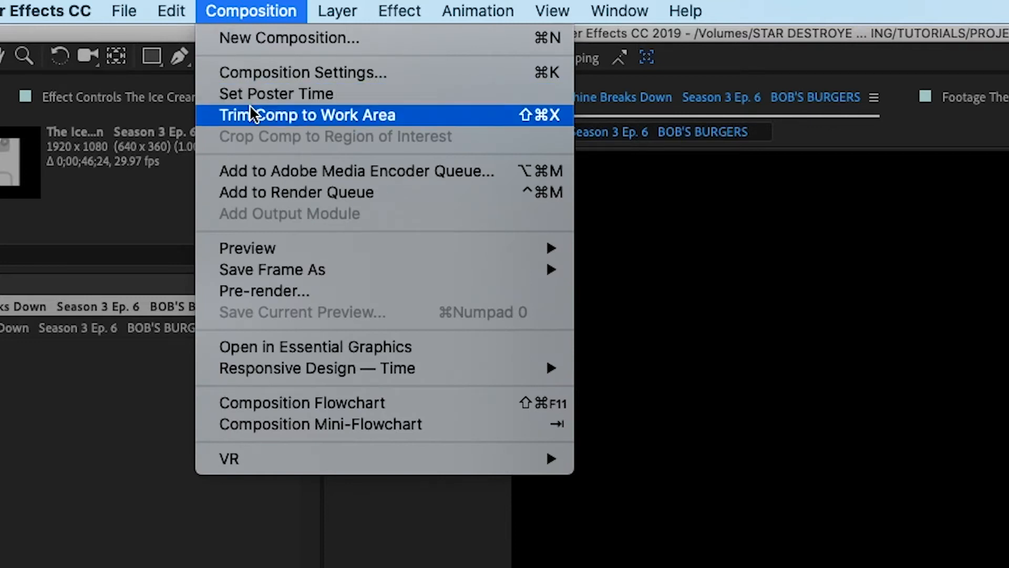
click(361, 117)
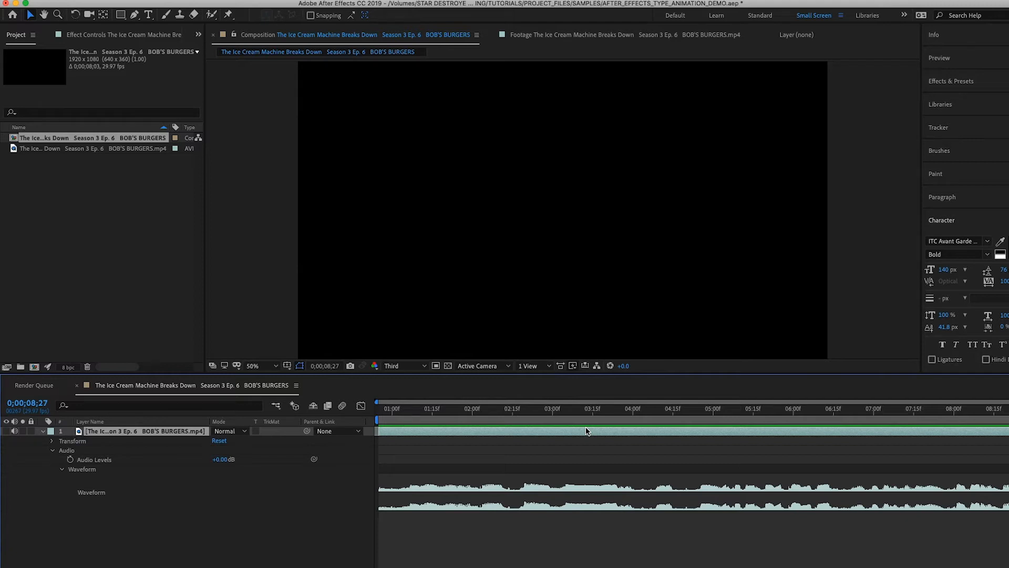
Move the current time from the composition's start to 0;00;01;06, just before the waveform rises, checking it frame by frame.
key(Home)
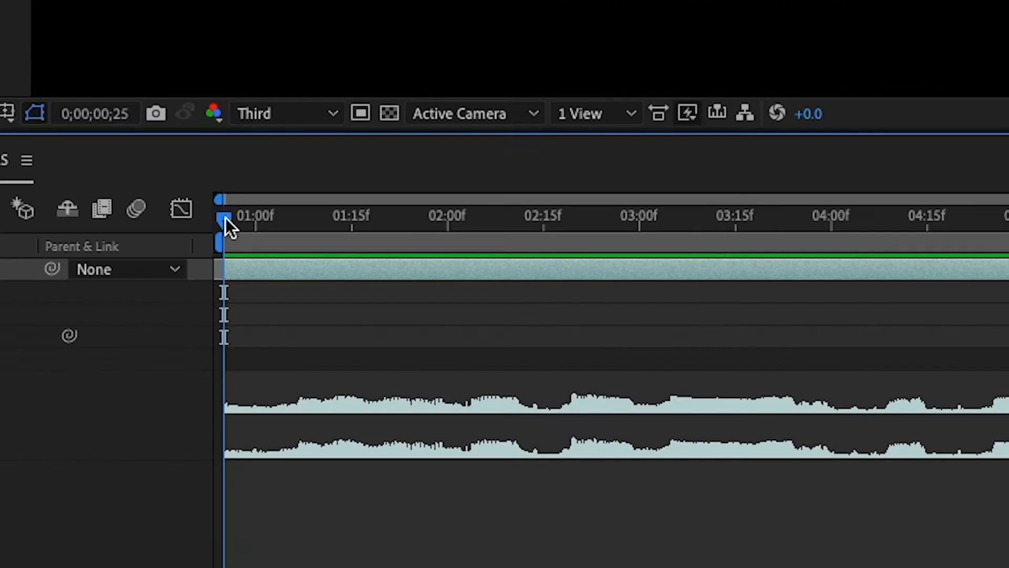
drag(379, 408, 389, 411)
drag(247, 224, 294, 227)
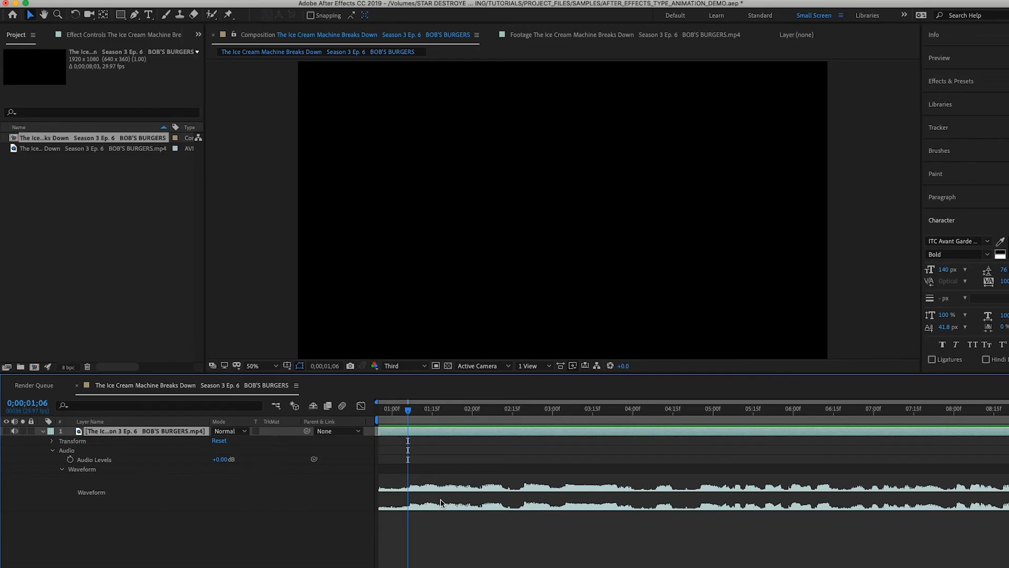
key(Page_Down)
key(Page_Up)
key(Page_Down)
key(Page_Up)
key(Page_Down)
key(Page_Up)
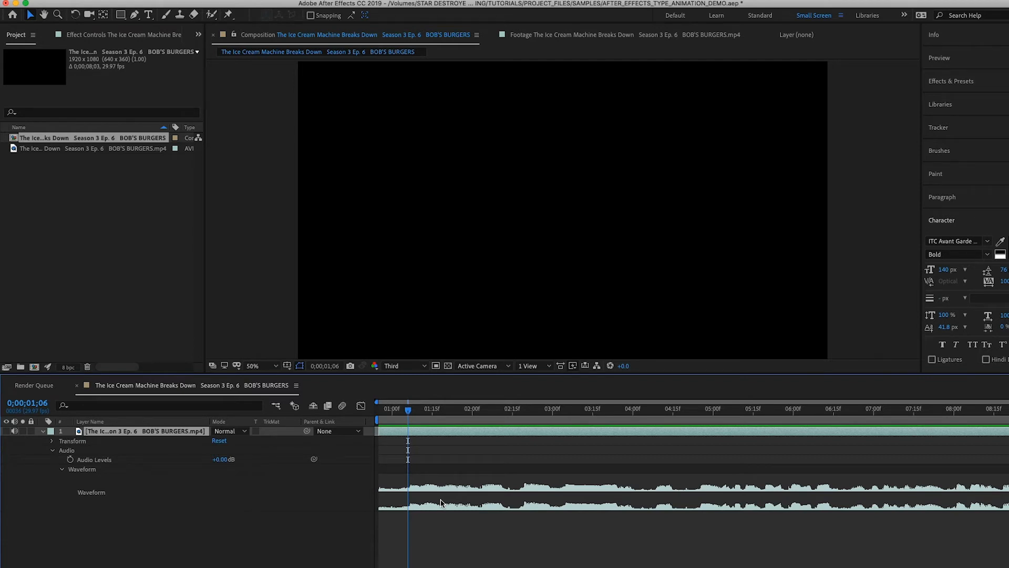
Open the preview playback settings and select the clip layer, keeping the current time at 0;00;01;06.
click(936, 58)
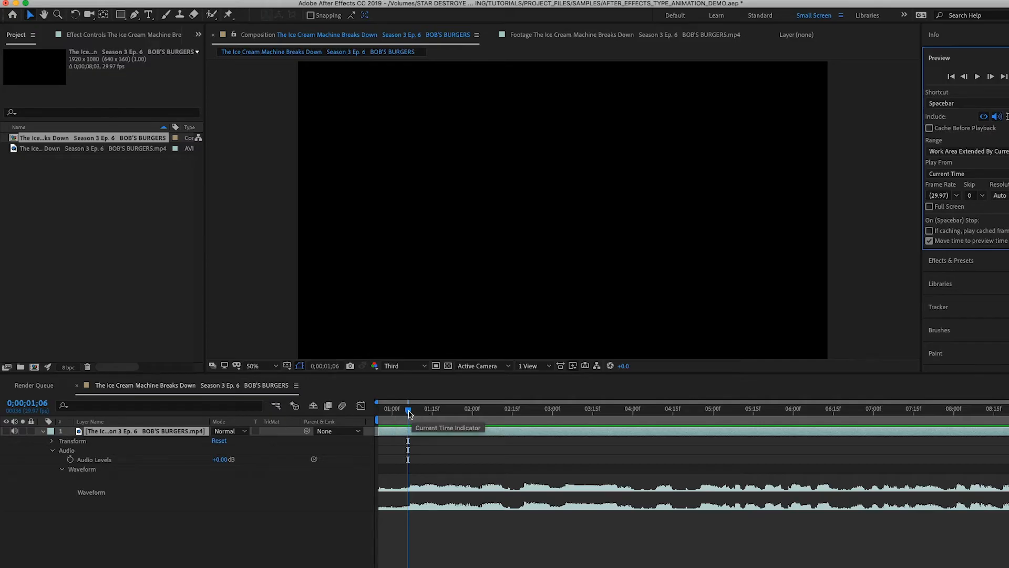
click(410, 413)
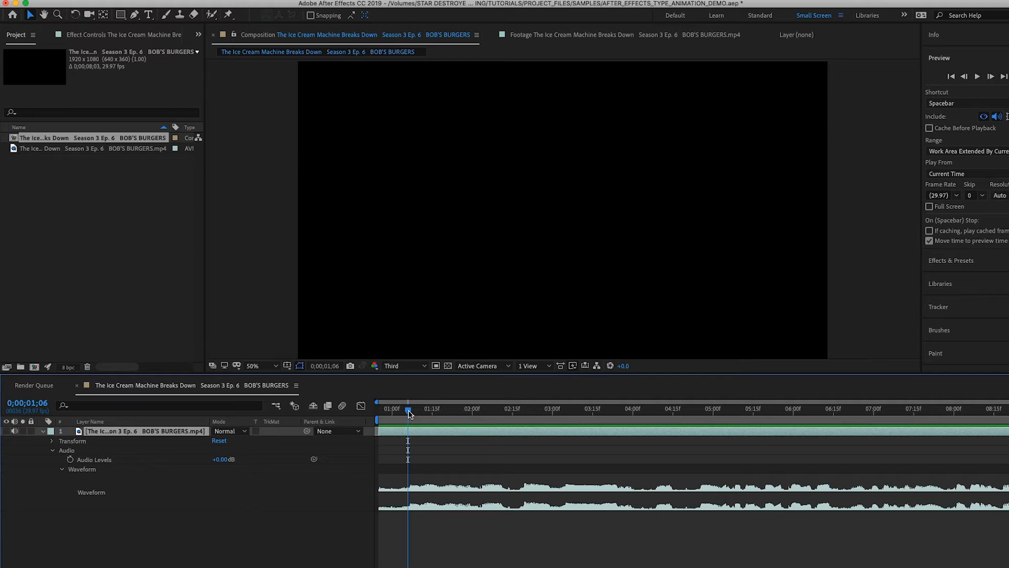
key(space)
drag(409, 411, 415, 411)
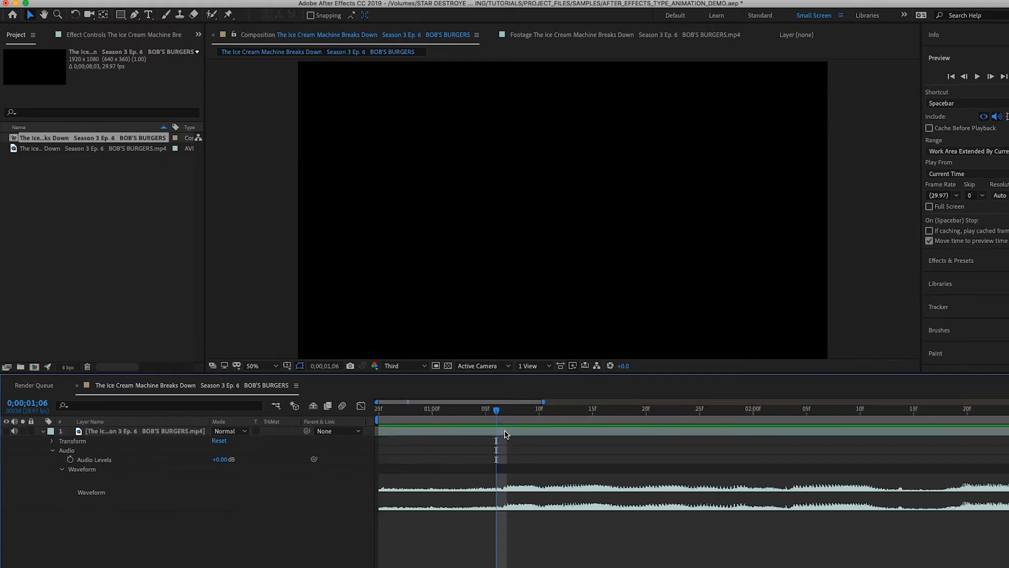
click(506, 433)
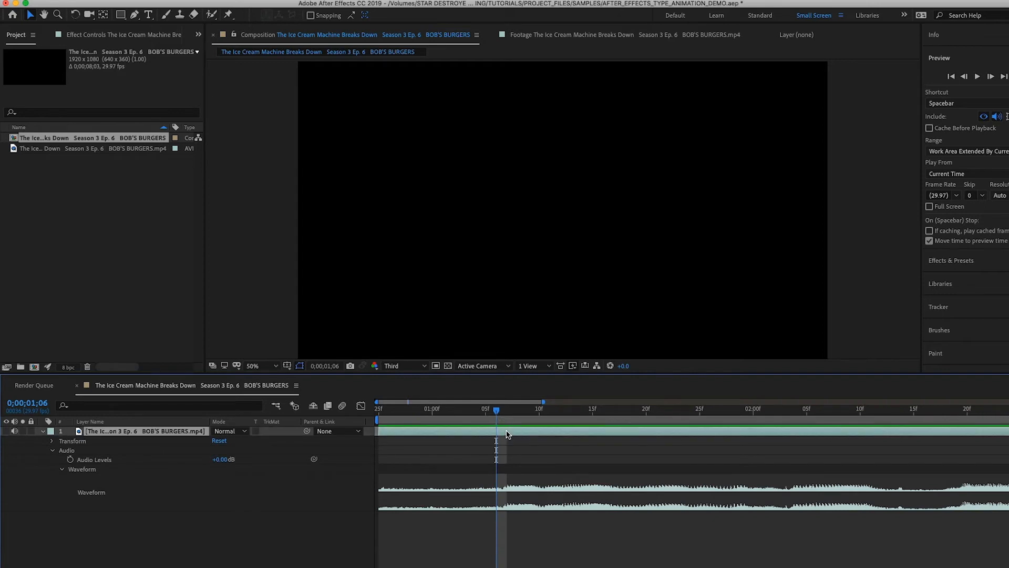
Try adding a layer marker to the clip at 0;00;01;06 and undo it.
click(213, 1)
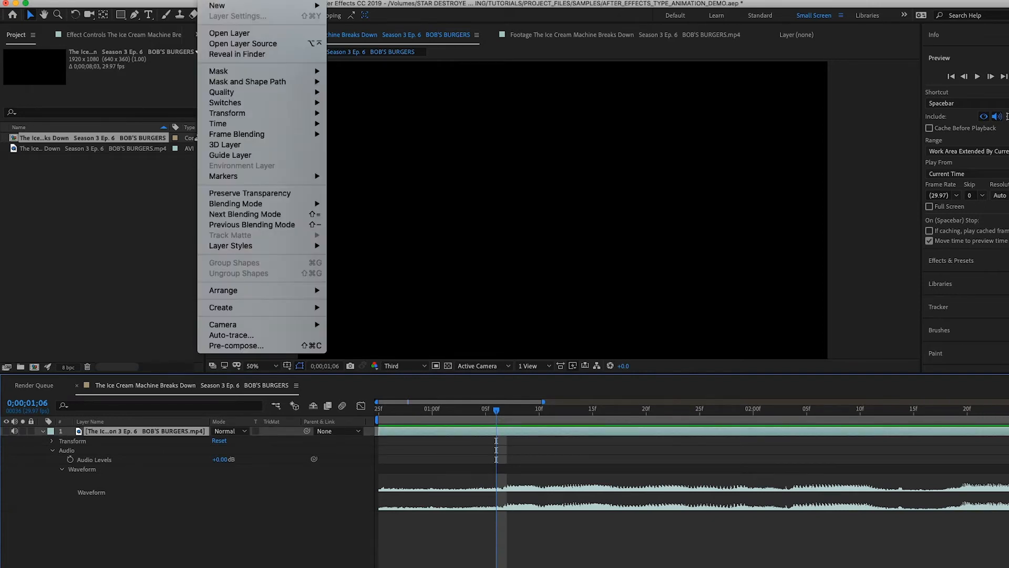
mouse_move(225, 178)
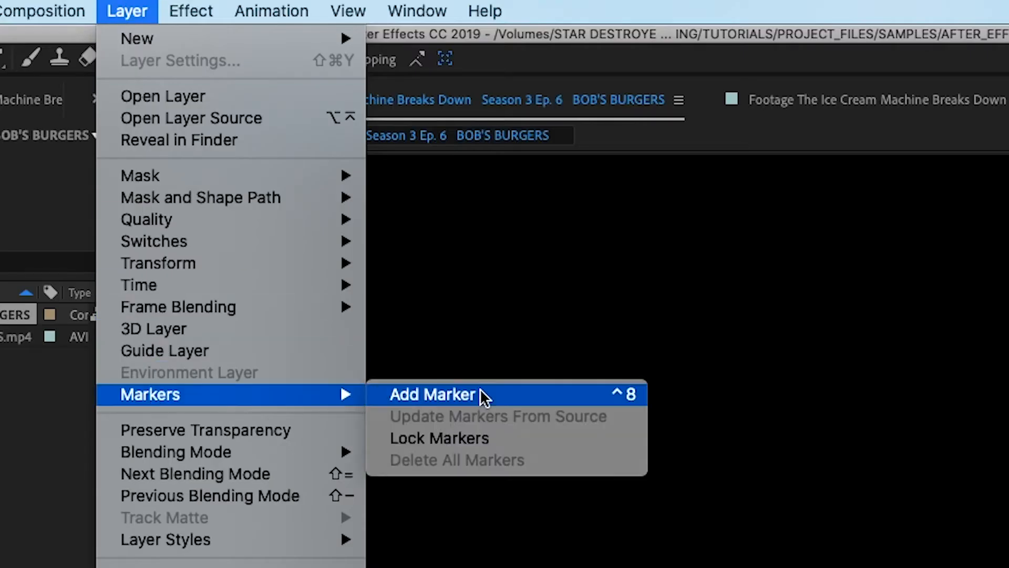
click(501, 392)
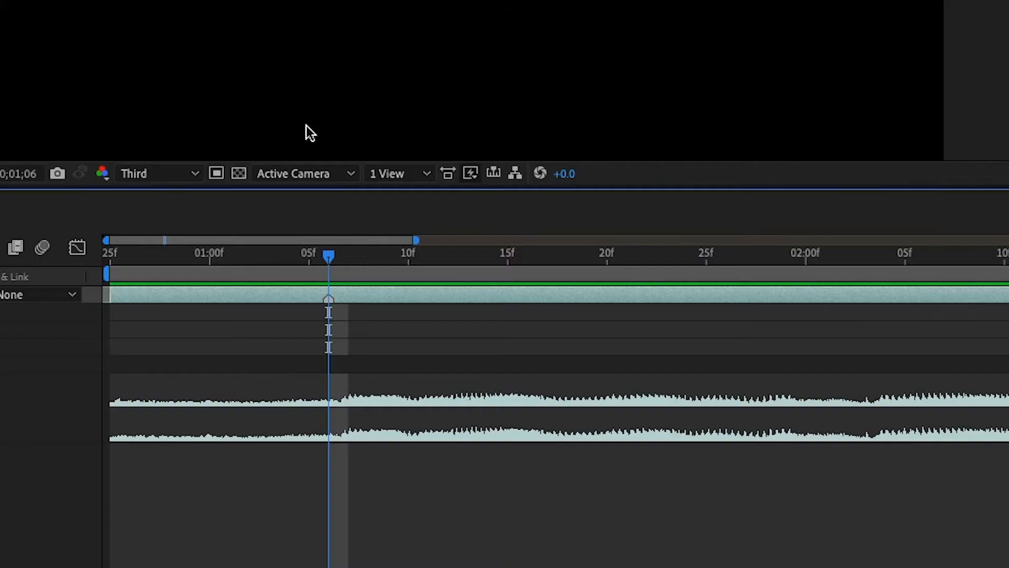
key(ctrl+z)
Add a marker to the clip layer at 0;00;01;06.
key(KP_Multiply)
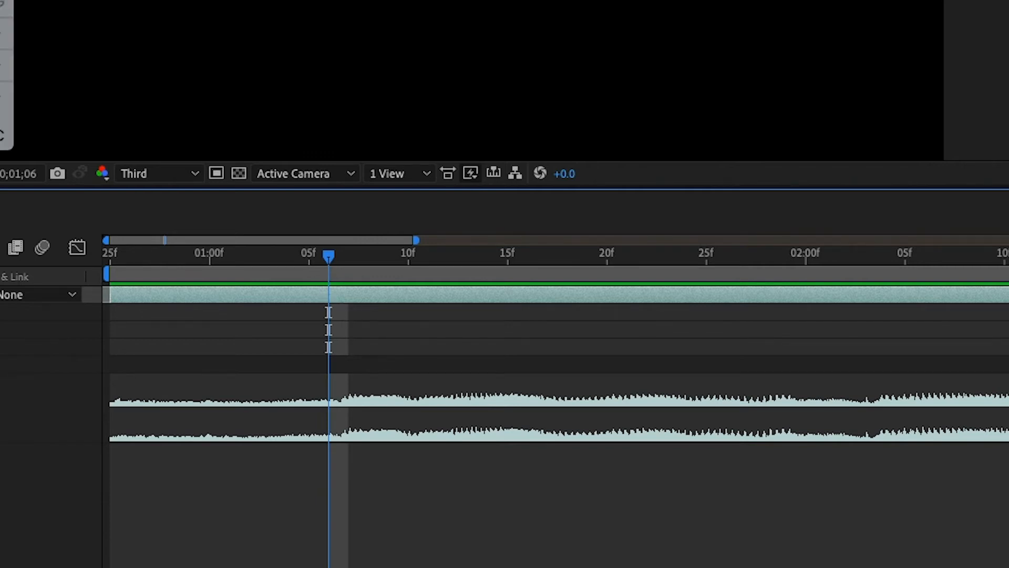
key(ctrl+8)
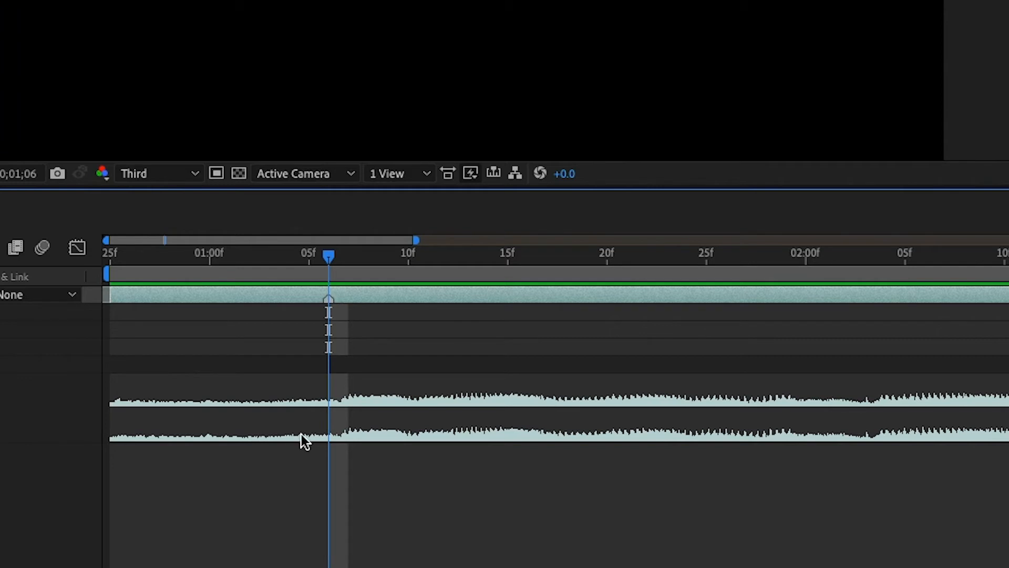
Comment the clip's layer marker at 0;00;01;06 as "So" and give it a Yellow label.
key(ctrl+z)
key(ctrl+8)
double_click(329, 300)
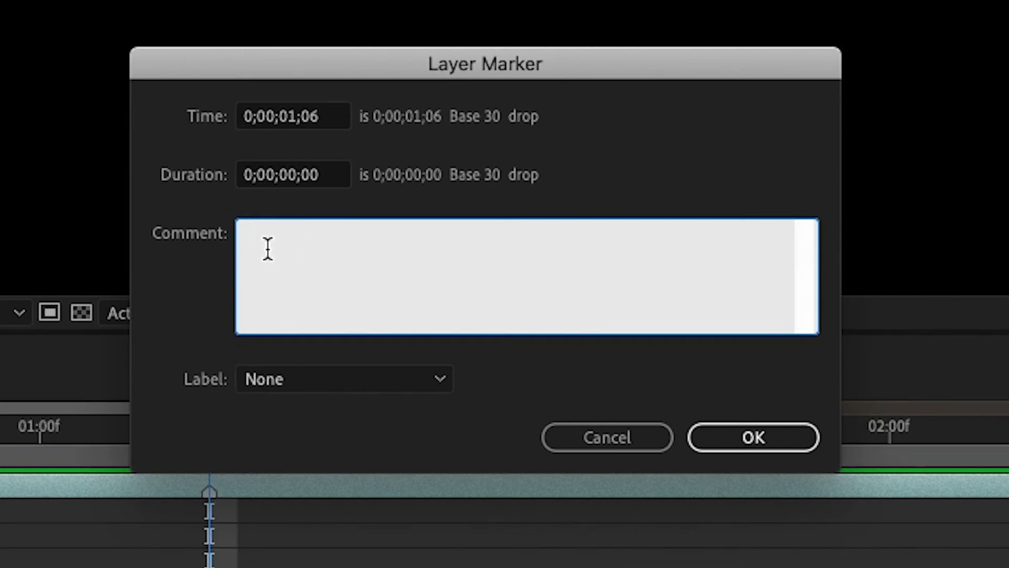
text(So)
click(429, 370)
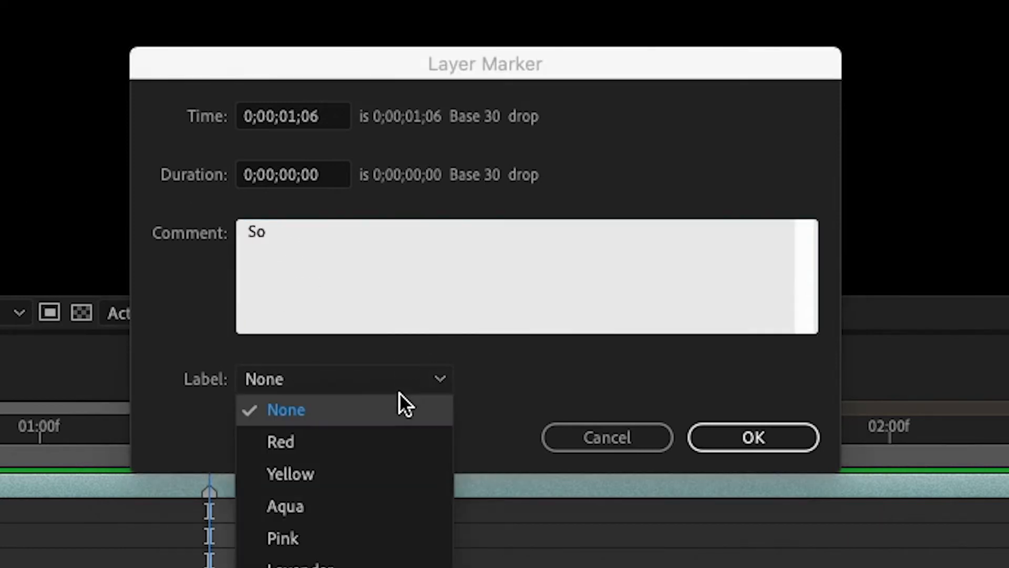
click(320, 472)
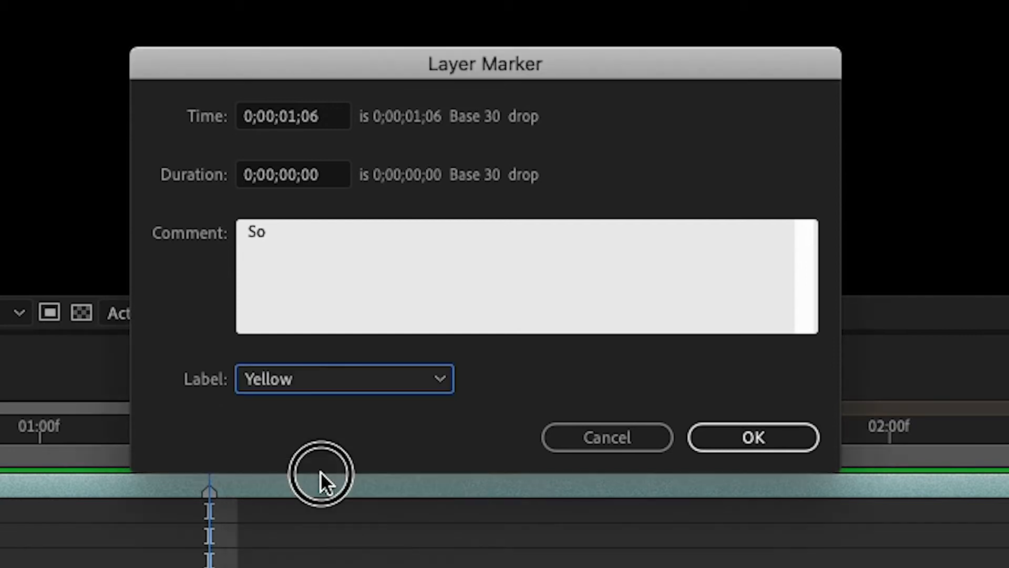
click(725, 448)
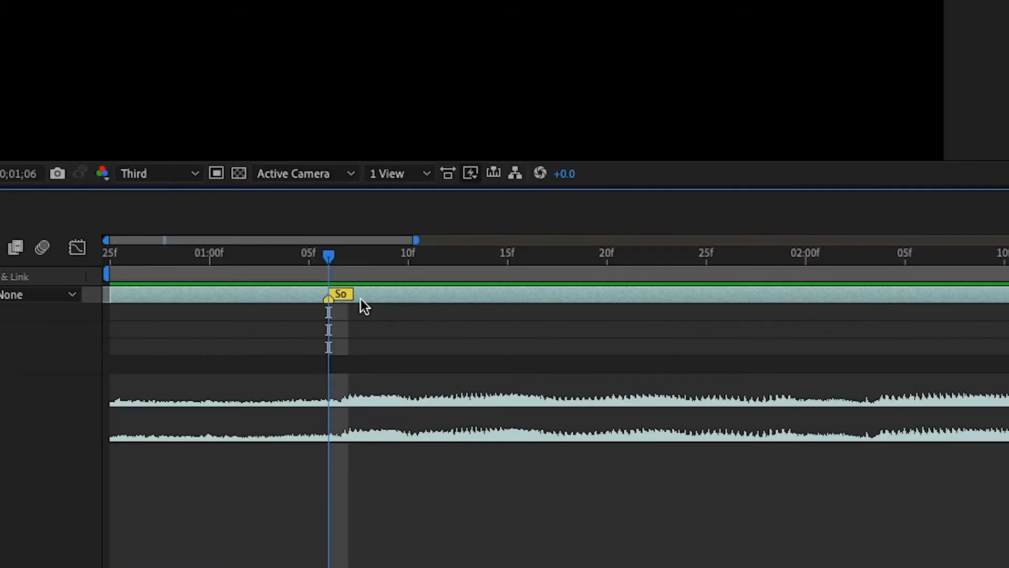
Preview the audio after the "So" marker and set the current time to the second word's start at 0;00;01;10.
key(space)
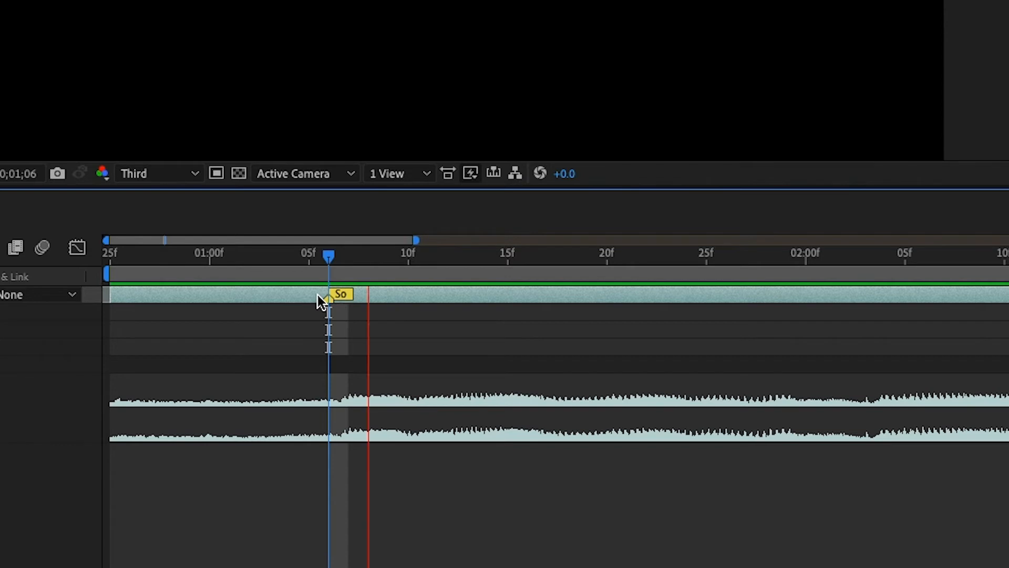
key(space)
drag(291, 259, 420, 283)
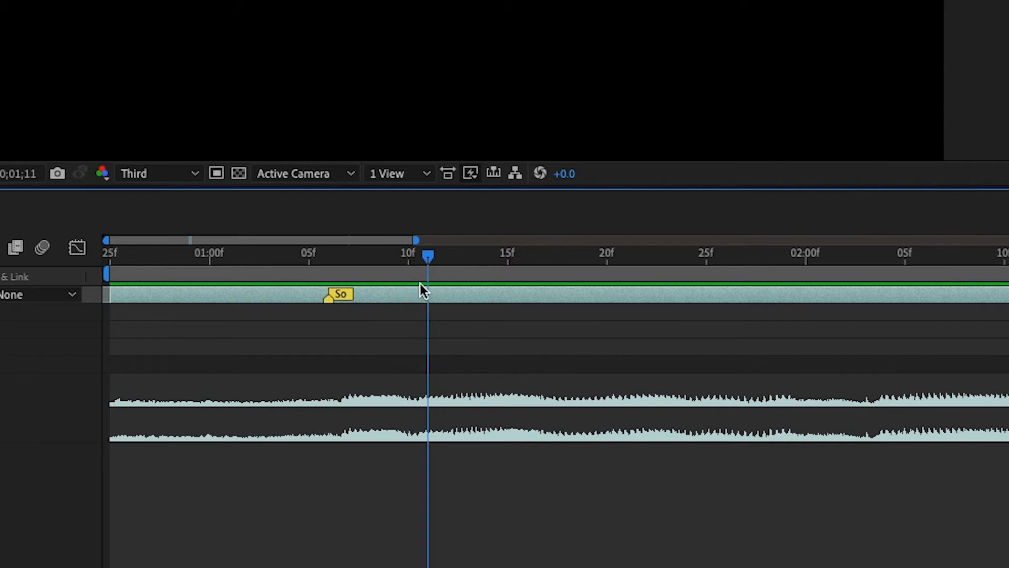
key(space)
key(space)
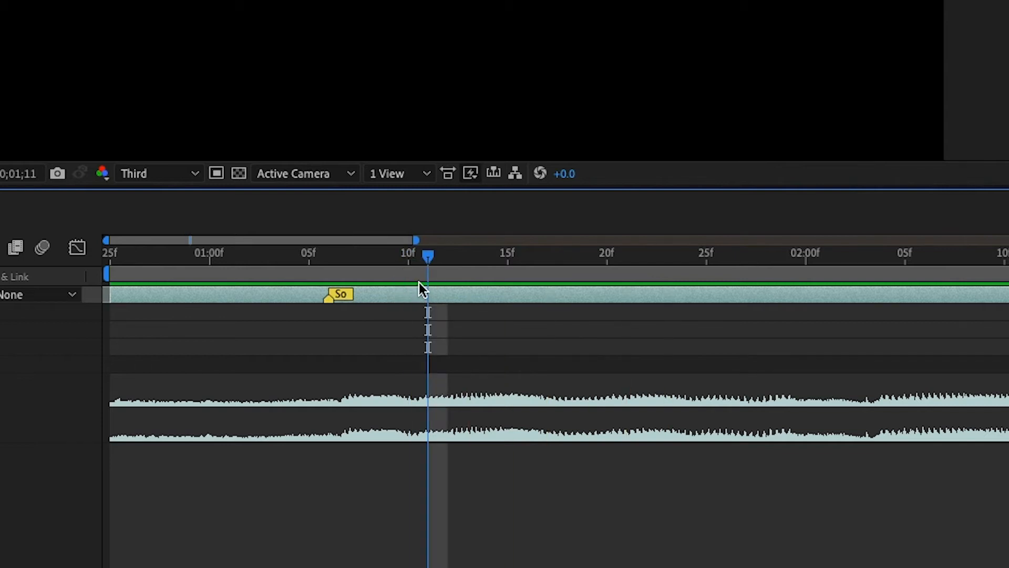
key(Page_Up)
key(space)
key(space)
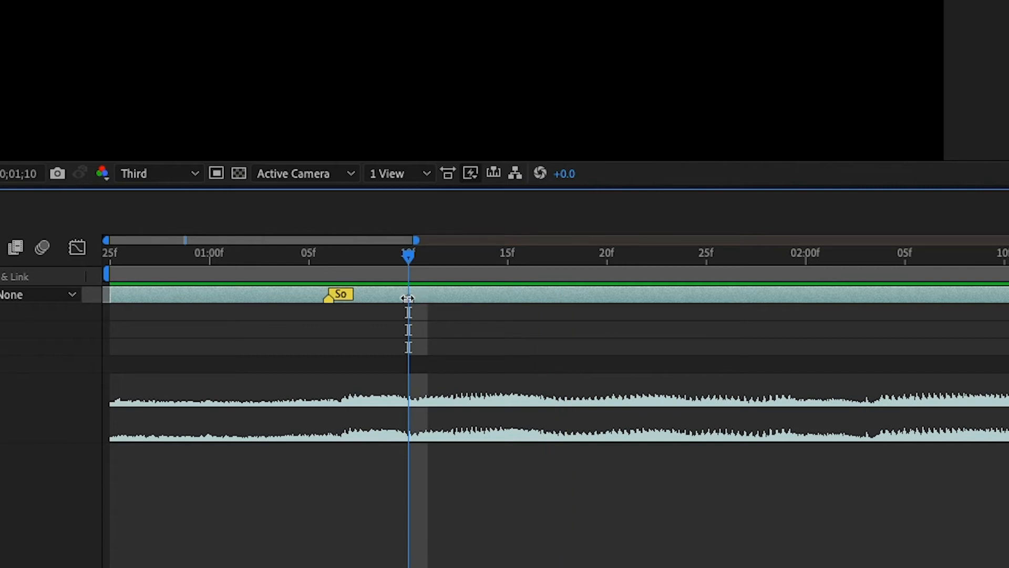
Comment the clip's marker at 0;00;01;10 as "Mort" and give it a Yellow label.
double_click(408, 298)
text(Mort)
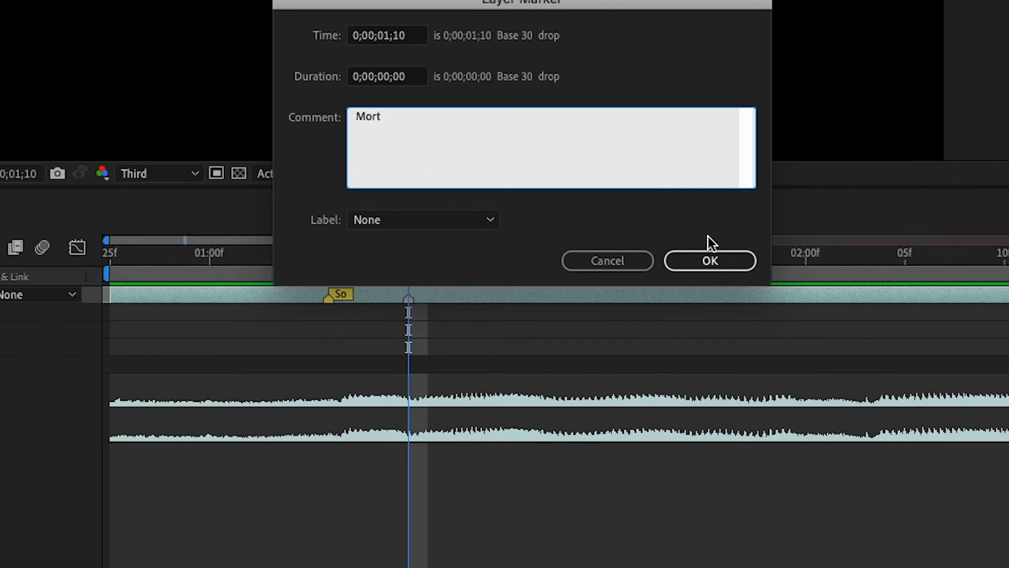
click(386, 225)
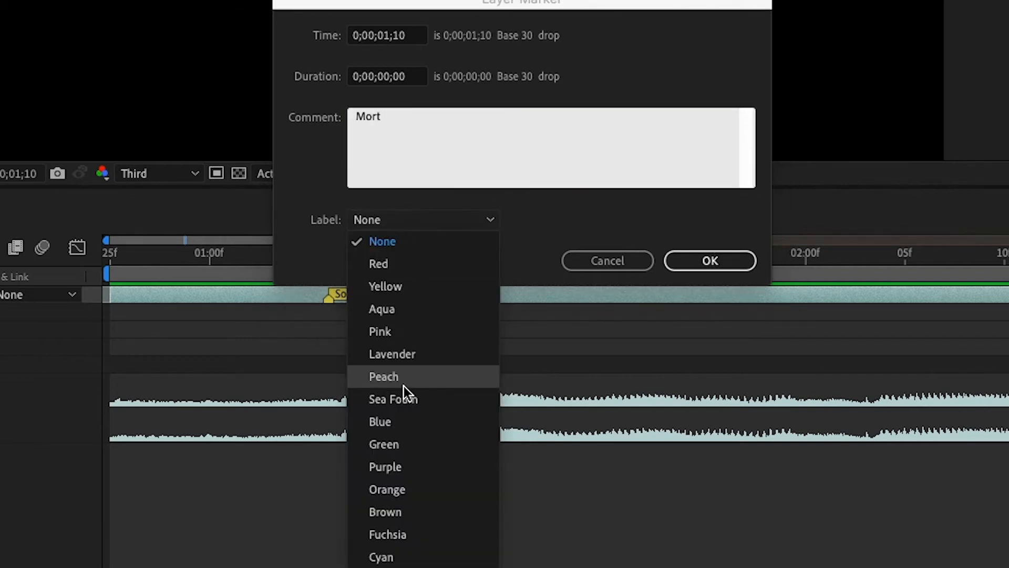
click(404, 295)
click(704, 258)
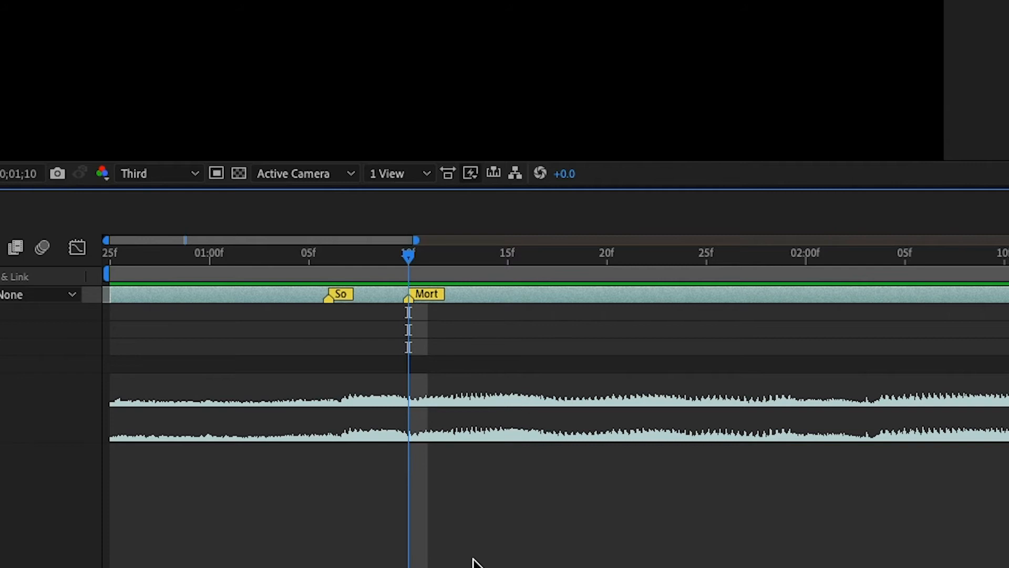
Add a layer marker to the clip at 0;00;01;15 with the comment "you" and a Yellow label.
scroll(345, 563, right, 2)
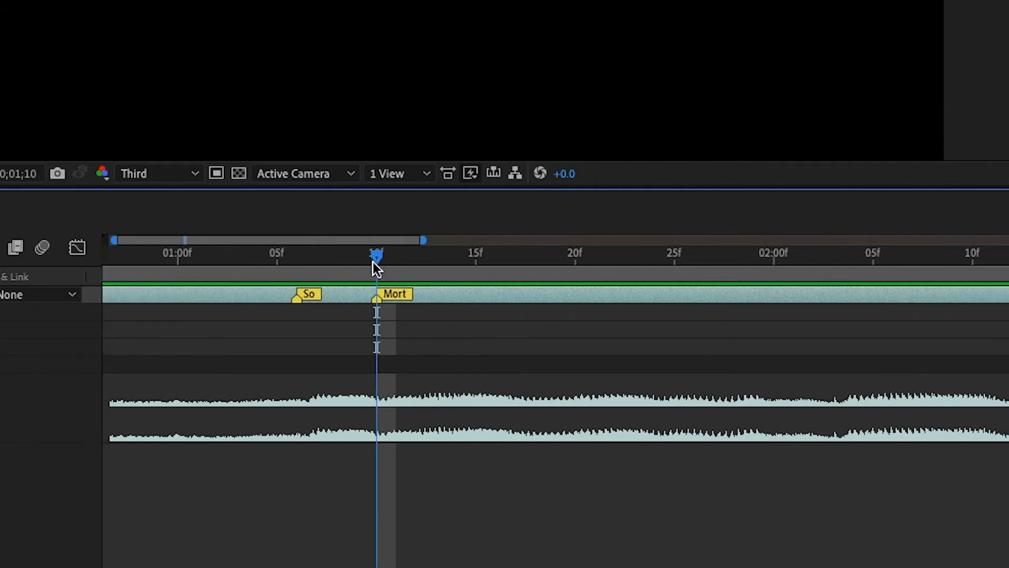
drag(383, 255, 580, 293)
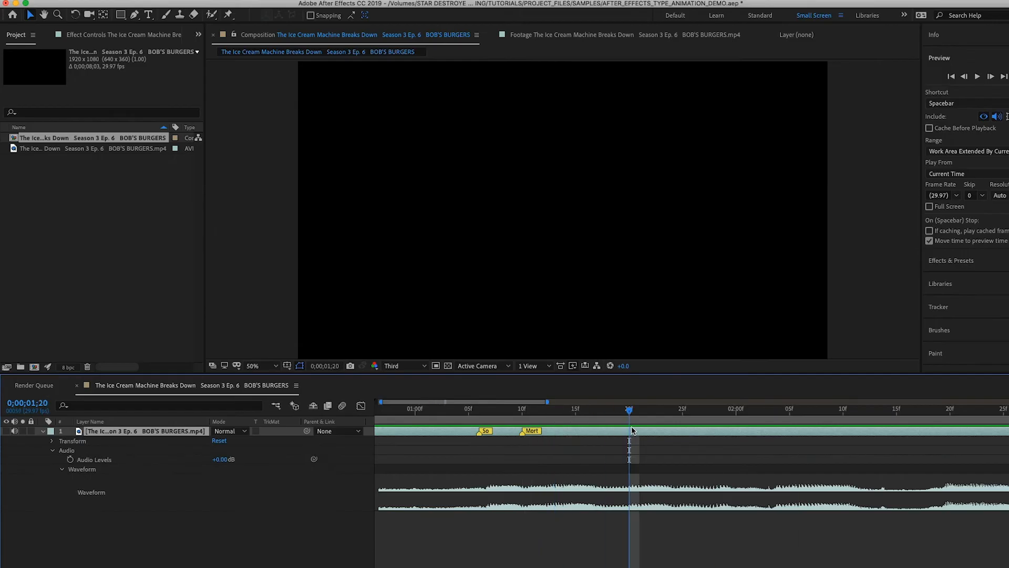
key(Page_Up)
key(Page_Up)
key(Page_Up)
key(Page_Up)
key(Page_Up)
key(asterisk)
double_click(576, 432)
text(you)
click(565, 391)
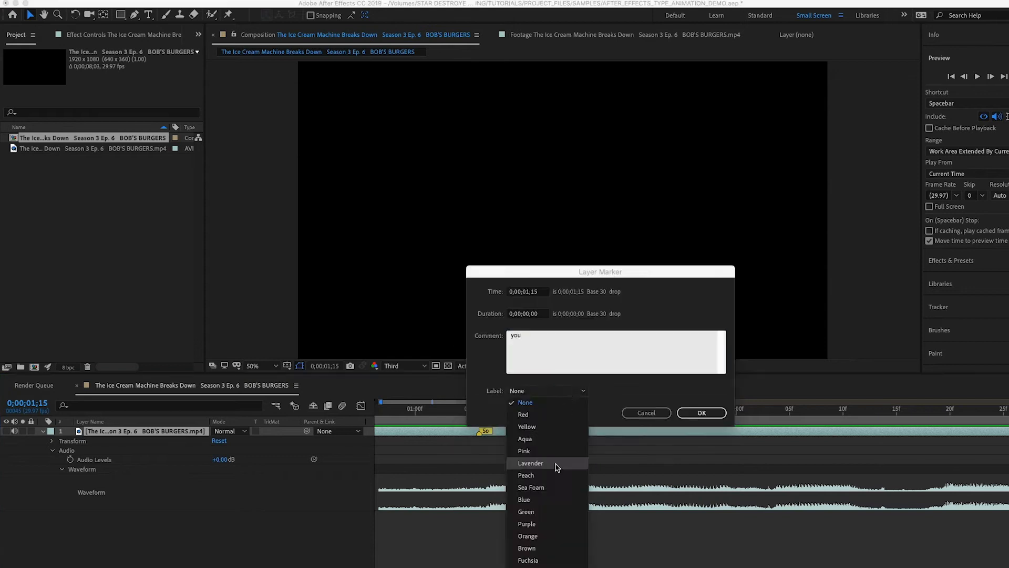
click(565, 407)
click(702, 413)
Add a Yellow marker with the comment "ordered" to the clip at 0;00;01;19.
click(629, 415)
key(Page_Up)
key(asterisk)
double_click(618, 433)
text(ordered)
click(701, 413)
Add a Yellow marker with the comment "a" to the clip at 0;00;01;24.
click(690, 420)
key(Page_Up)
key(Page_Up)
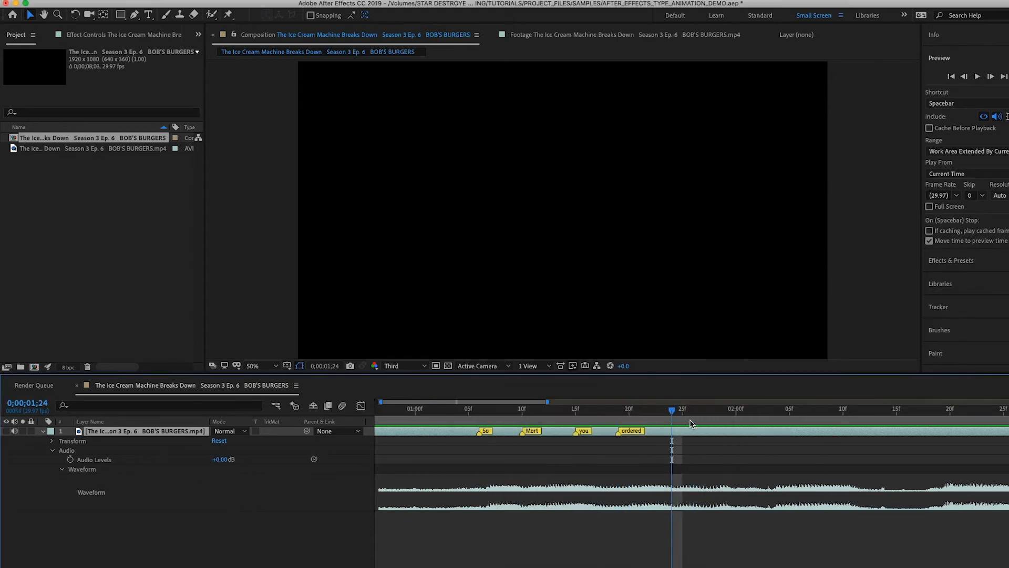
key(asterisk)
double_click(672, 432)
text(a)
click(702, 412)
Add a Yellow marker with the comment "small?" to the clip at 0;00;01;27.
click(726, 419)
key(Page_Up)
key(Page_Up)
key(asterisk)
double_click(703, 432)
text(small?)
click(518, 390)
click(526, 389)
click(704, 412)
Mark the second phrase's first word at 0;00;02;18 on the clip with the comment "How" and a Lavender label.
click(836, 426)
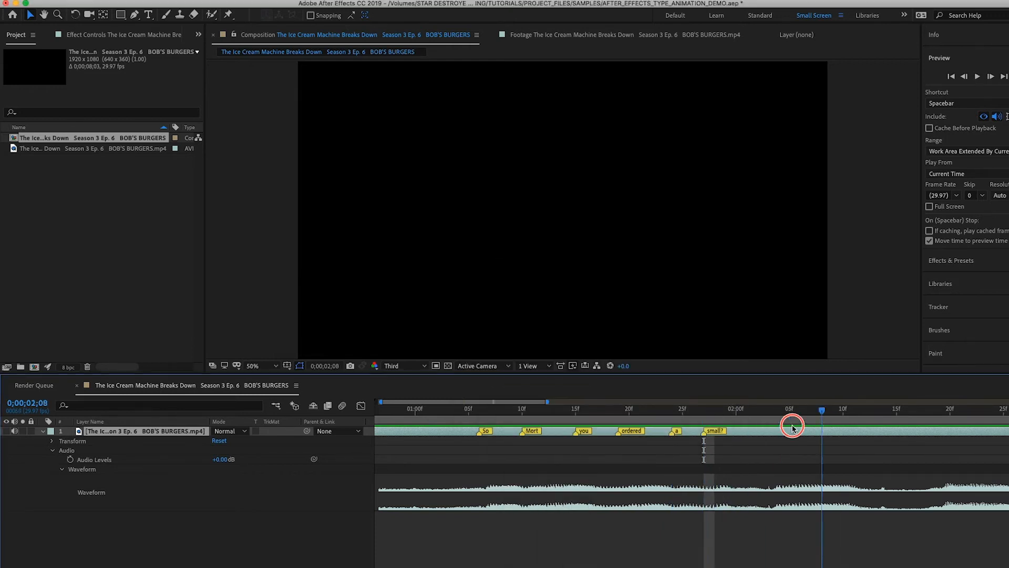
drag(835, 426, 740, 428)
scroll(740, 428, right, 5)
click(755, 424)
key(Page_Up)
key(asterisk)
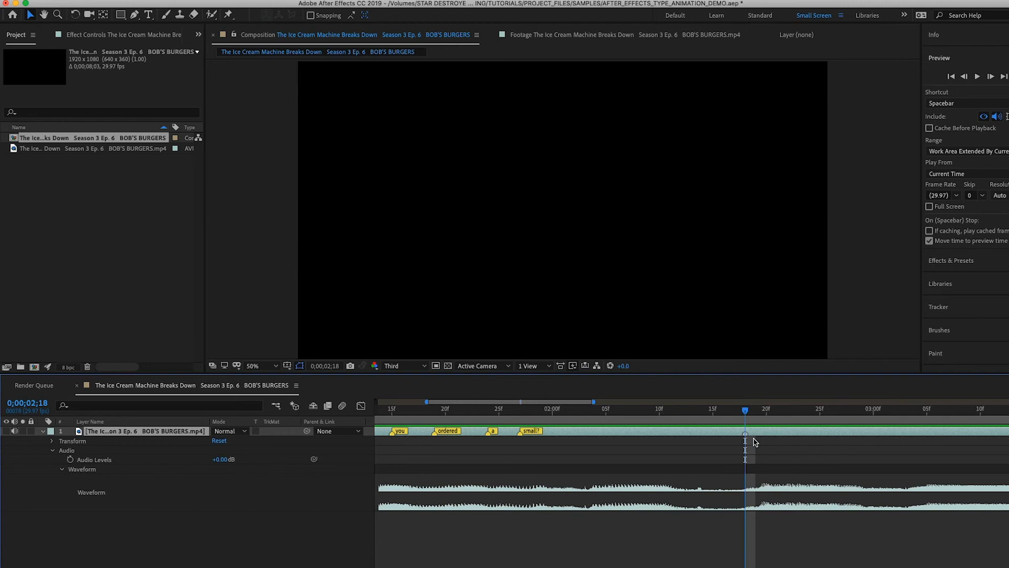
double_click(745, 433)
text(How)
click(518, 389)
click(526, 462)
click(703, 412)
Add a Lavender layer marker to the clip at 0;00;02;27 with the comment "small".
key(space)
key(Page_Up)
key(Page_Up)
key(Page_Up)
key(Page_Up)
key(Page_Up)
key(Page_Up)
key(Page_Up)
key(Page_Up)
key(Page_Up)
key(Page_Down)
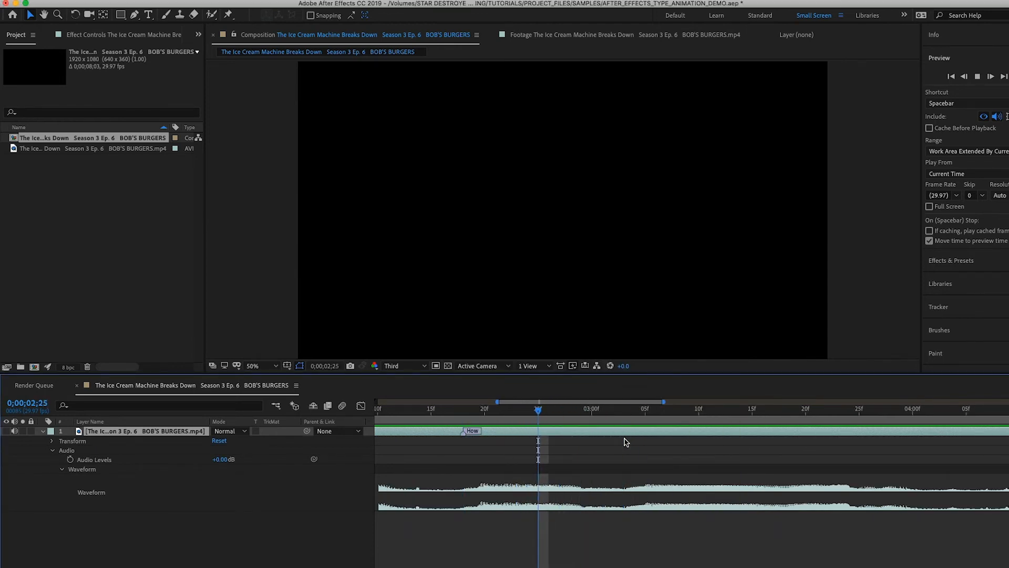
key(Page_Down)
key(Page_Down)
key(asterisk)
double_click(559, 432)
text(small)
key(Return)
Add a Lavender layer marker to the clip at 0;00;03;14 with the comment "was".
scroll(560, 432, right, 2)
drag(561, 411, 739, 443)
key(Page_Up)
key(Page_Up)
key(Page_Up)
key(asterisk)
double_click(705, 431)
text(was)
key(Return)
Add a Lavender layer marker to the clip at 0;00;03;23 with the comment "it?".
key(space)
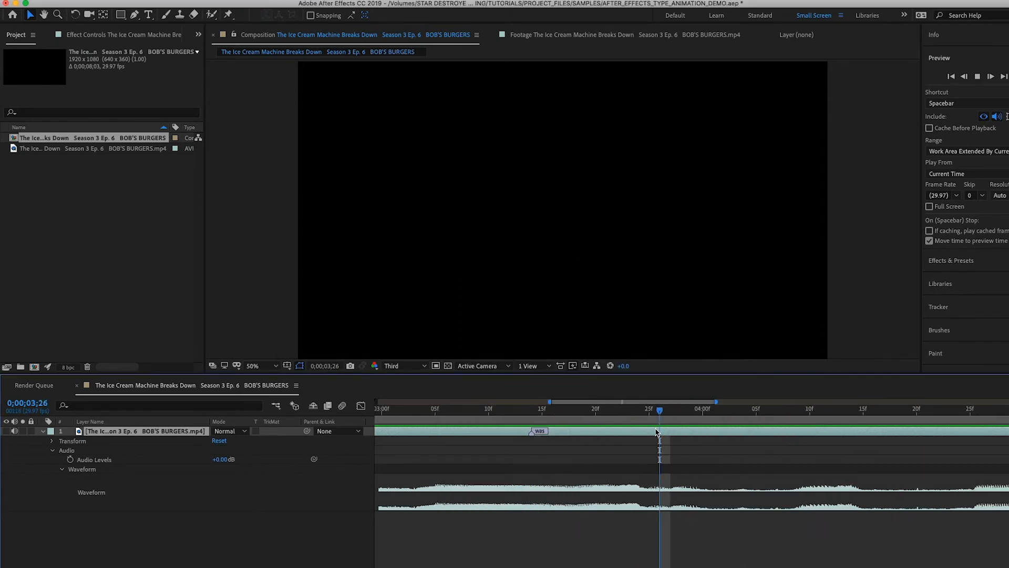
key(space)
key(Page_Up)
key(Page_Up)
key(Page_Up)
key(asterisk)
double_click(627, 432)
text(it?)
key(Return)
double_click(627, 433)
click(534, 391)
click(650, 413)
Add a layer marker to the clip at 0;00;04;03 with the comment "What?" and a Yellow label.
drag(627, 411, 804, 436)
key(Page_Up)
key(Page_Up)
key(Page_Up)
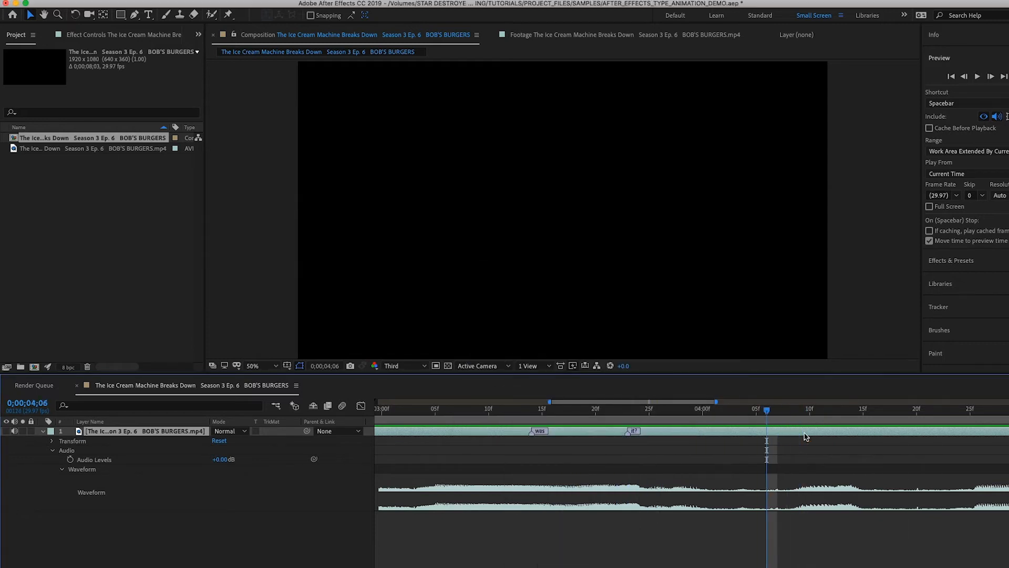
key(Page_Up)
key(Page_Up)
key(Page_Up)
key(asterisk)
double_click(735, 432)
text(What?)
click(578, 391)
click(548, 428)
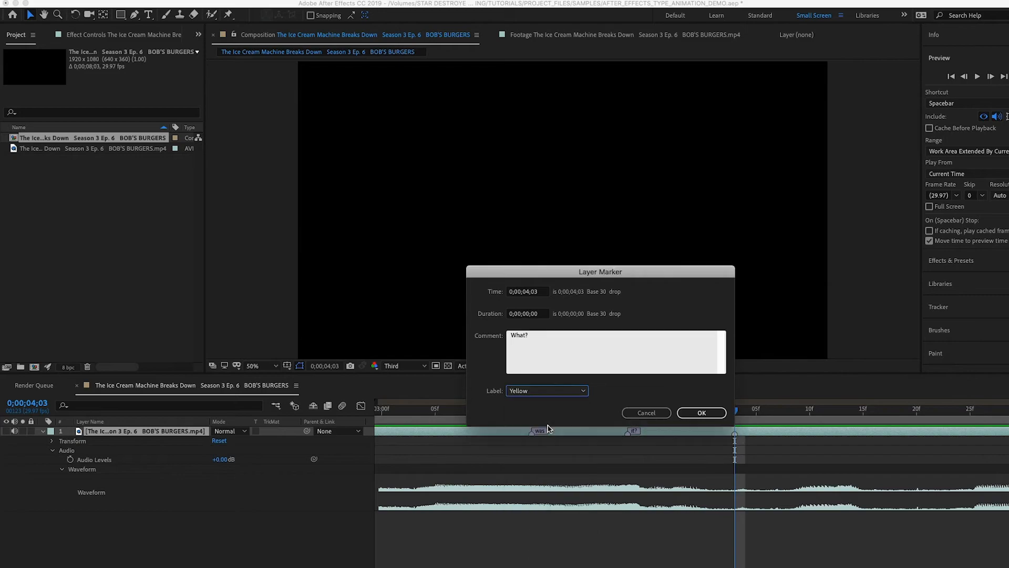
key(Return)
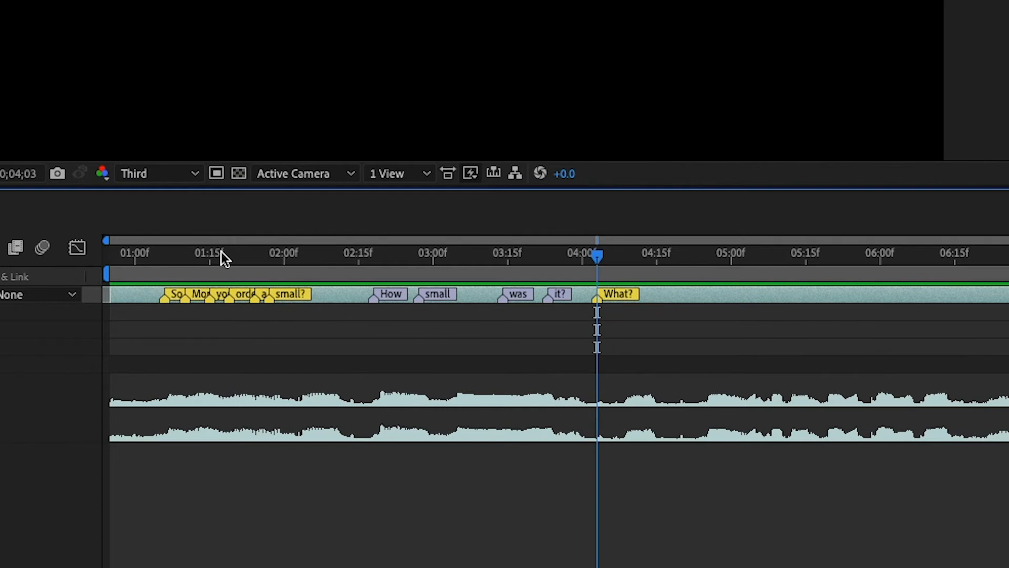
Preview the marked words, then at 0;00;01;06 add a text layer reading "So" and centre its anchor point on the word.
click(159, 254)
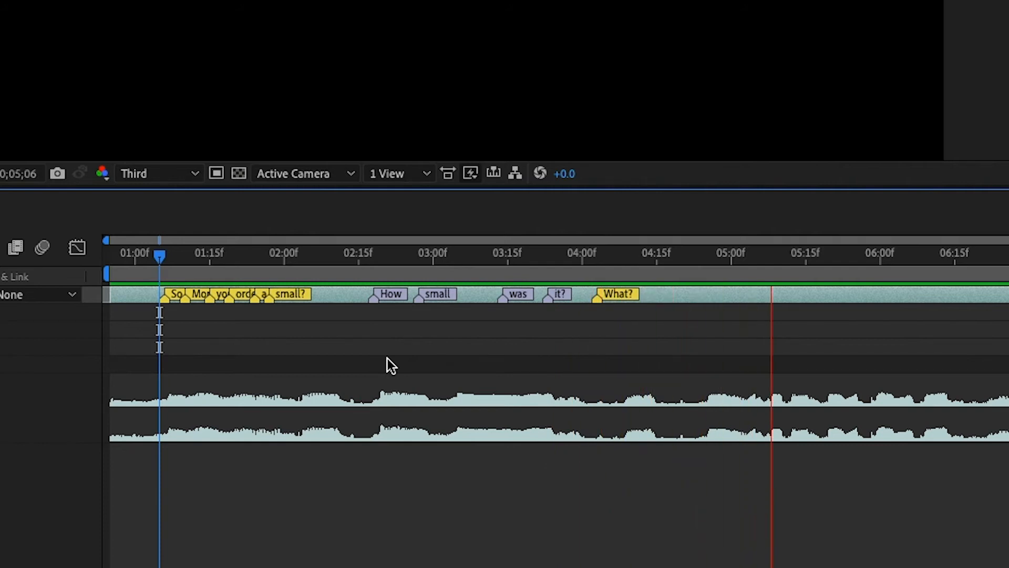
drag(175, 260, 168, 262)
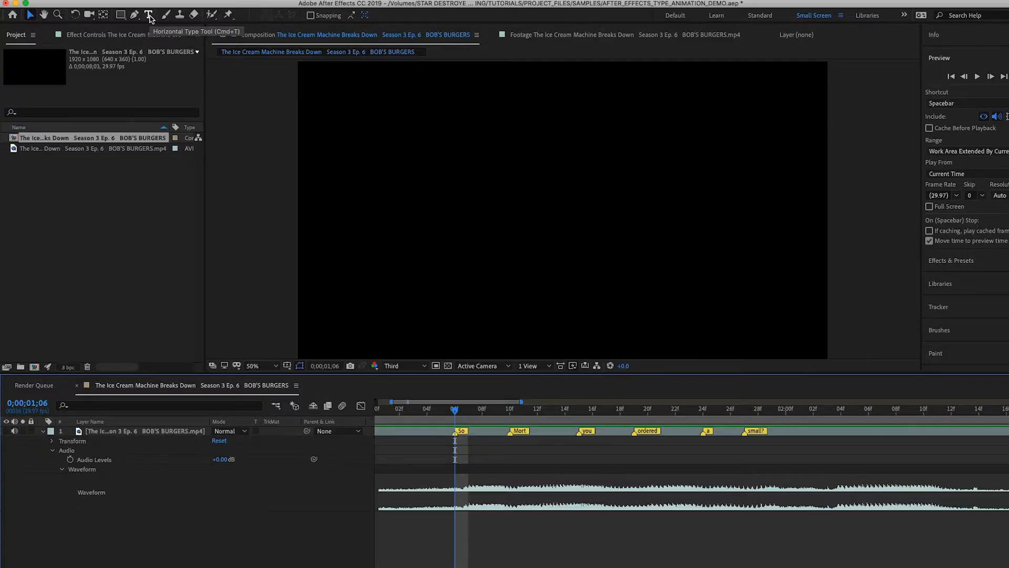
click(149, 16)
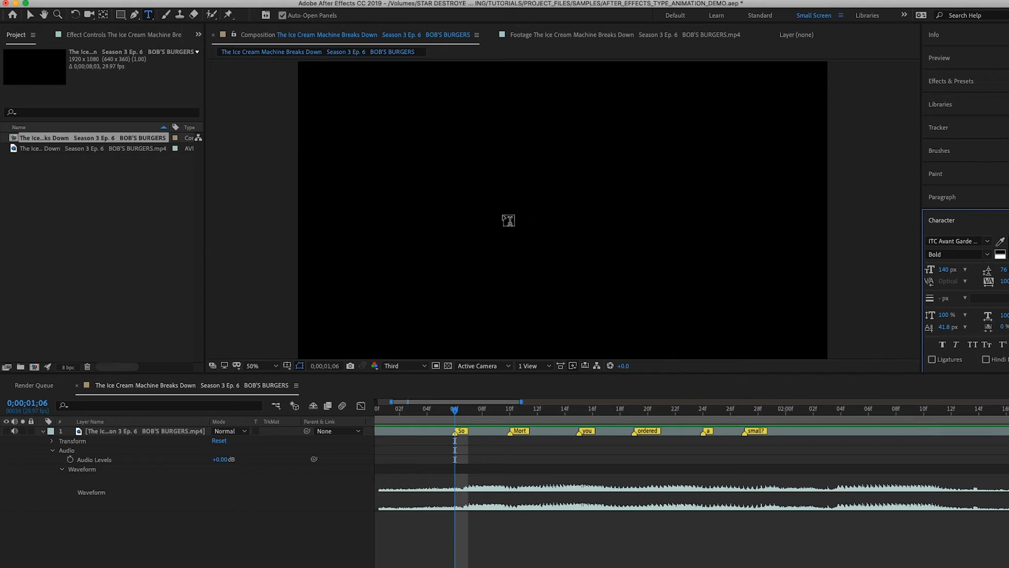
click(508, 220)
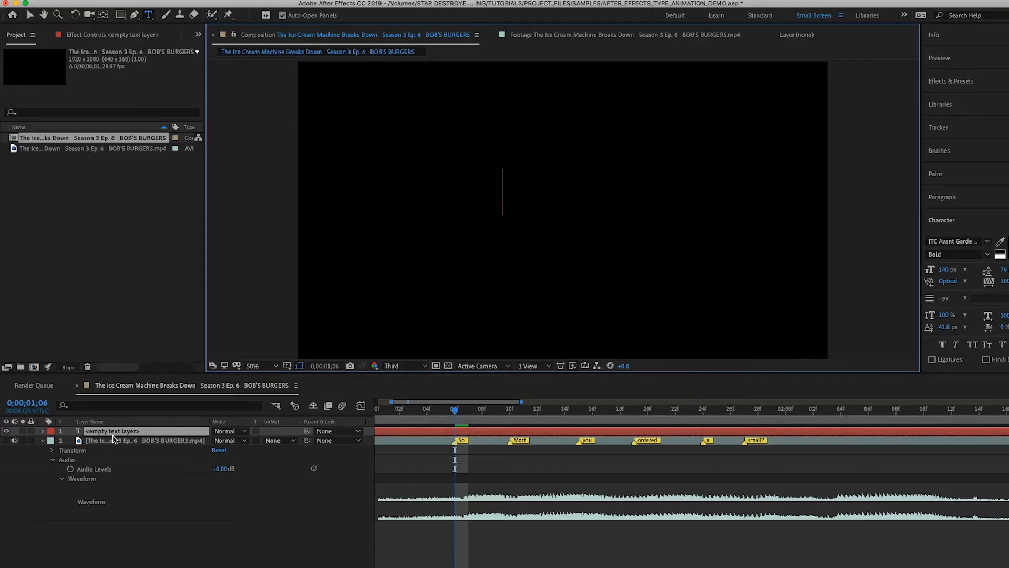
text(So)
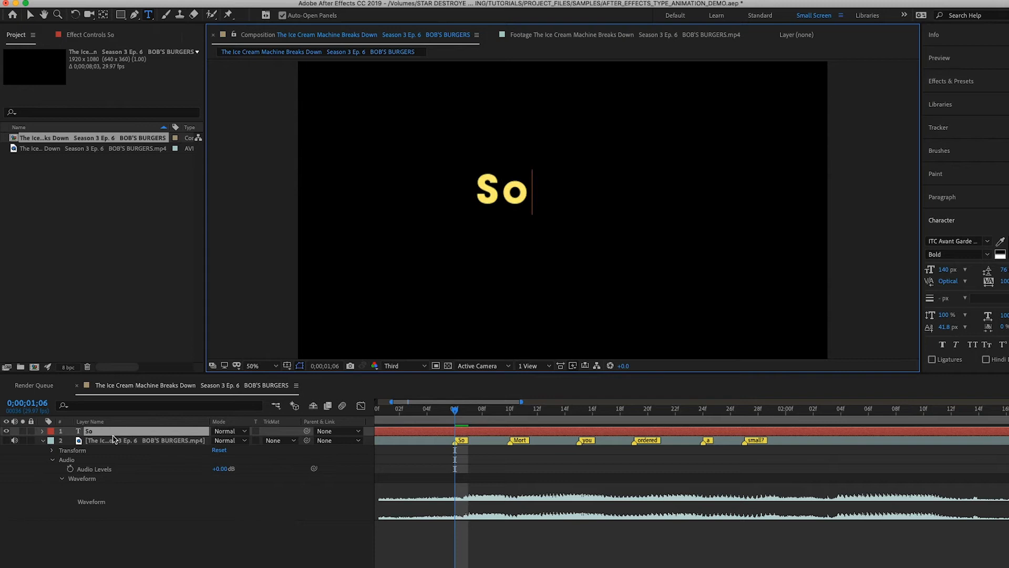
click(30, 14)
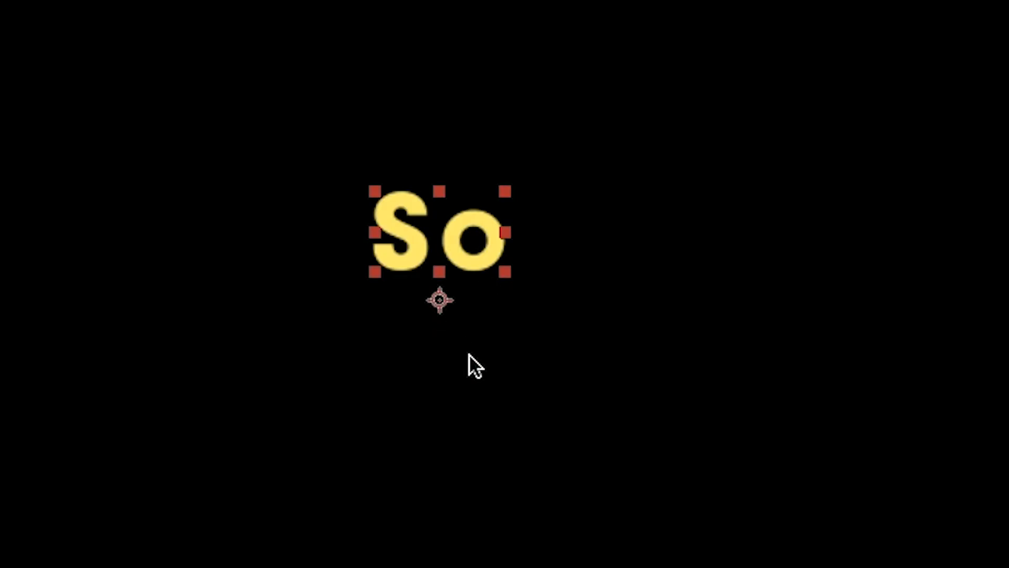
key(y)
drag(440, 298, 449, 225)
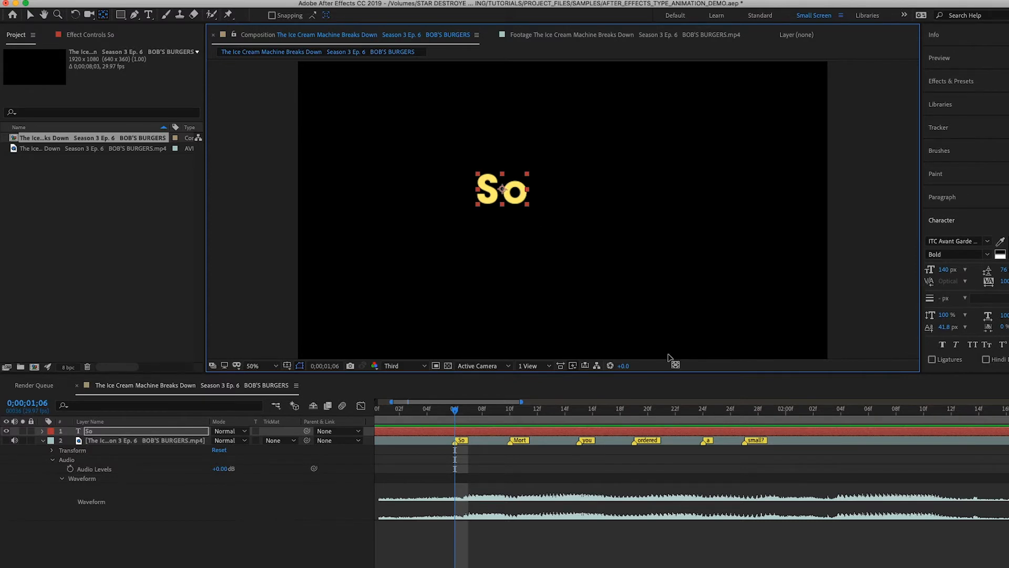
Add a separate text layer reading "Mort" and position it just after "So" on the same line.
key(super+t)
click(566, 229)
text(Mort)
click(30, 15)
drag(540, 207, 620, 190)
key(t)
key(y)
key(v)
Add a text layer reading "you" and place it on a second line, left-aligned beneath "So".
key(super+t)
click(472, 266)
text(you)
click(30, 15)
drag(472, 245, 516, 240)
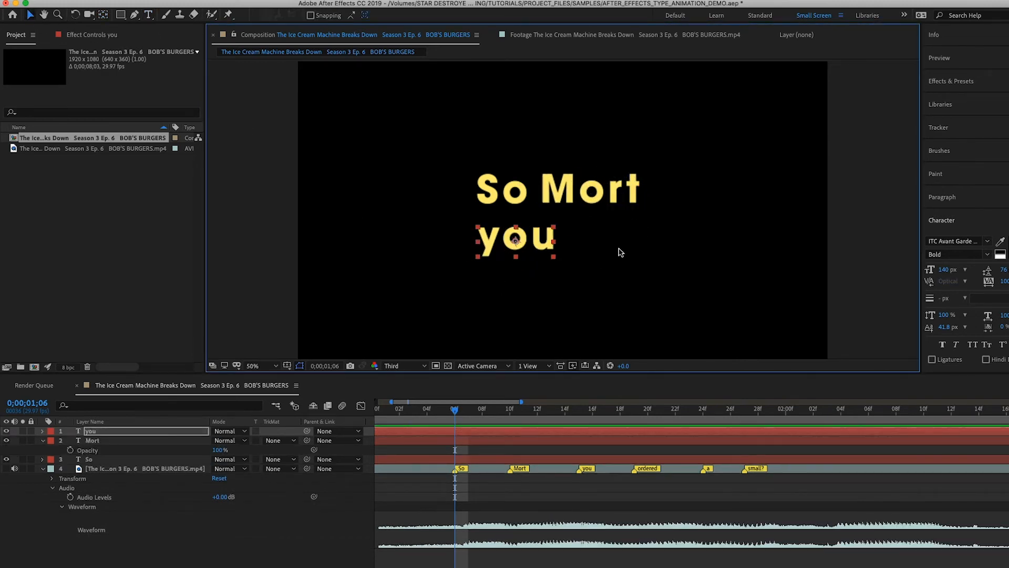
Add a separate text layer reading "ordered" after "you" on the second line and centre its anchor point on the word.
key(super+t)
click(628, 247)
text(ordered)
click(30, 15)
drag(631, 224, 661, 236)
key(y)
key(v)
Add a text layer reading "a" on a third line, left-aligned beneath "you", with its anchor point centred.
key(t)
key(super+t)
click(490, 302)
text(a)
click(30, 15)
drag(492, 284, 489, 285)
key(y)
key(v)
Add a text layer reading "small?" after "a" on the third line and centre its anchor point.
key(super+t)
click(548, 298)
text(small?)
click(30, 15)
drag(564, 277, 596, 287)
key(y)
key(v)
Align the bottom edges of the "So" and "Mort" layers to each other.
click(570, 189)
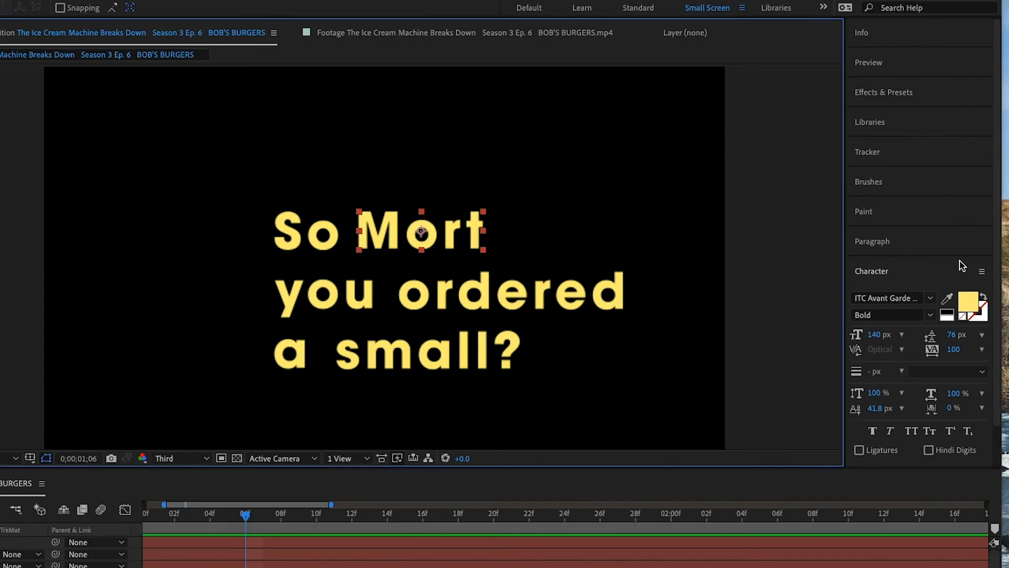
scroll(929, 352, down, 3)
click(876, 447)
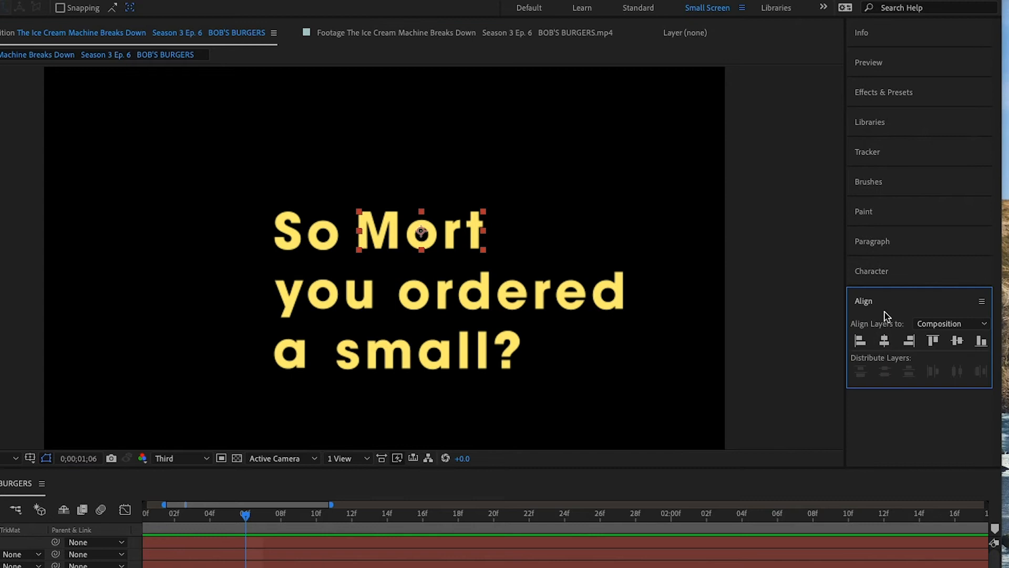
shift+click(337, 237)
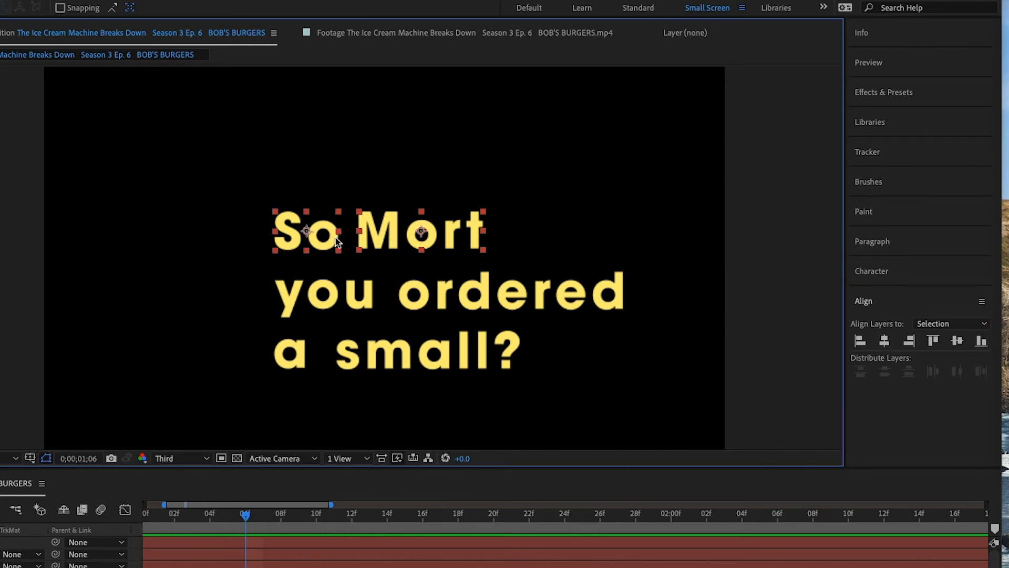
click(981, 342)
Select "you" and "ordered" together and place a horizontal guide along the baseline of the second line.
click(553, 304)
shift+click(345, 310)
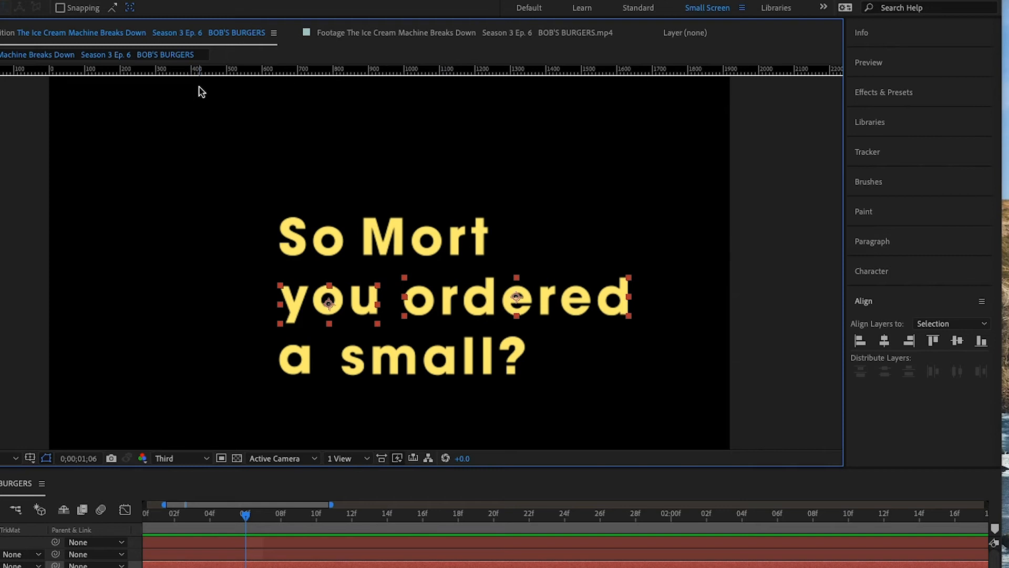
drag(266, 72, 368, 315)
scroll(367, 318, up, 5)
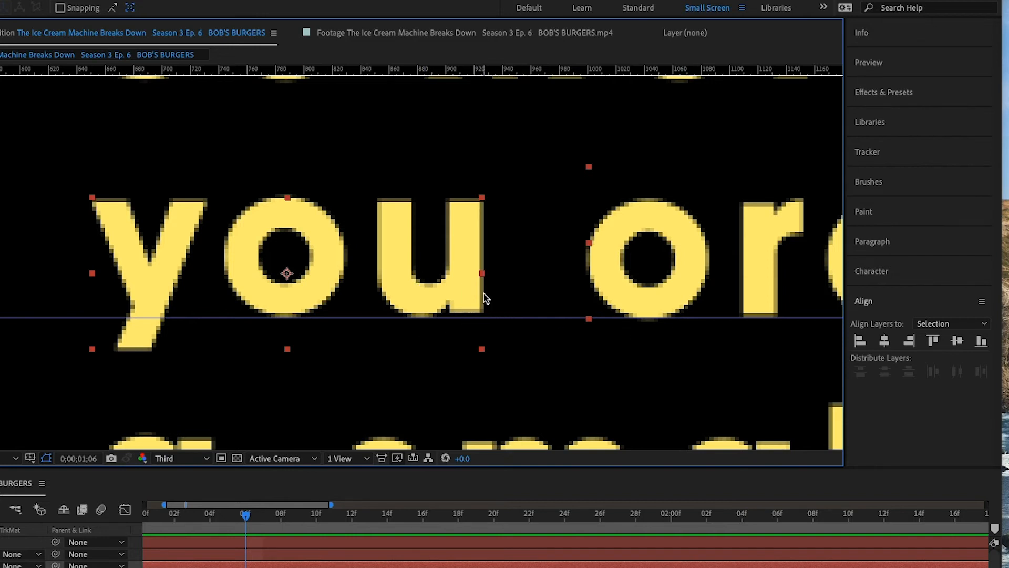
Nudge "you" and "ordered" down slightly so the second line sits on the guide, and deselect them.
key(Down)
key(Down)
key(Down)
key(Down)
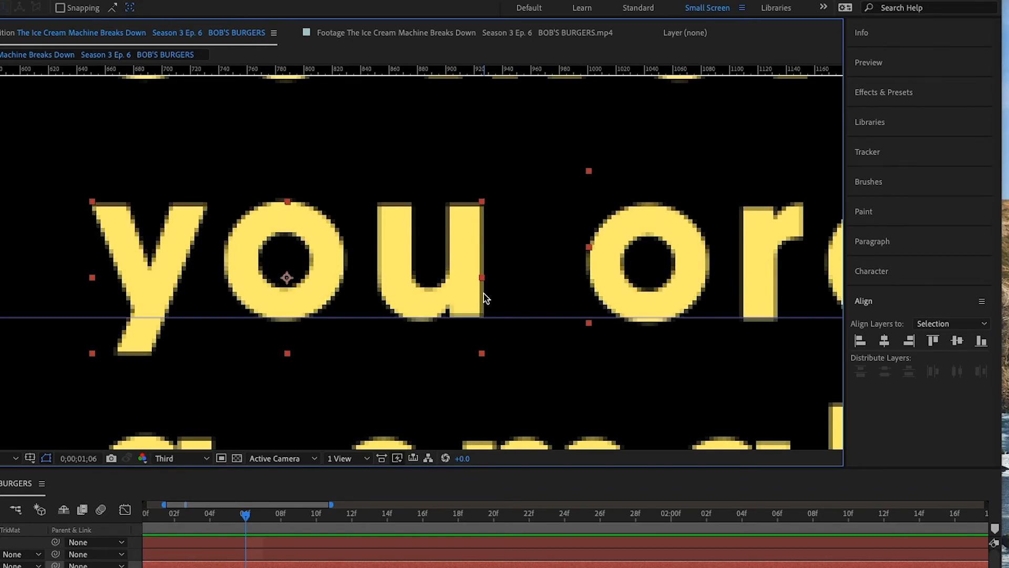
scroll(485, 298, down, 5)
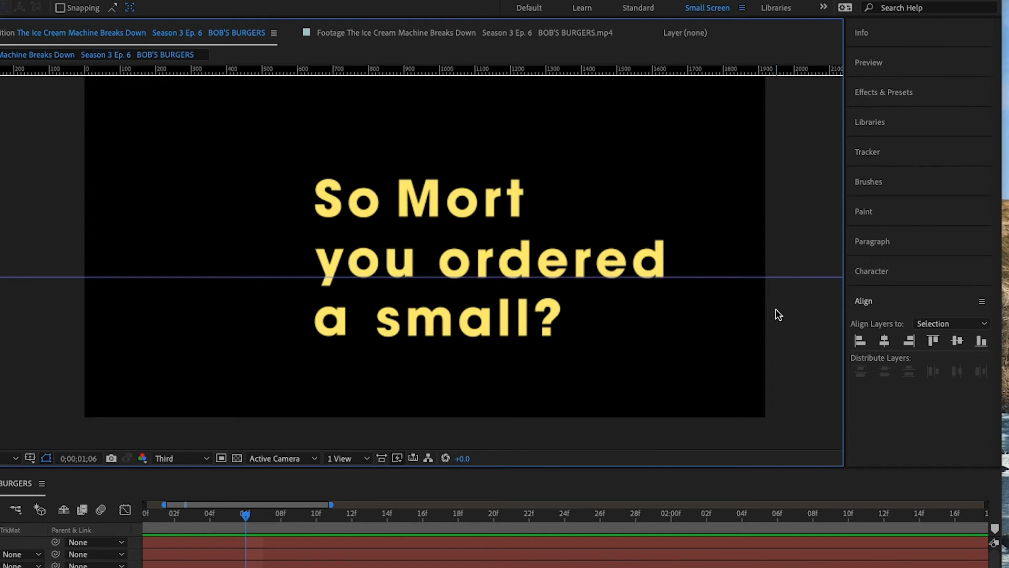
click(779, 315)
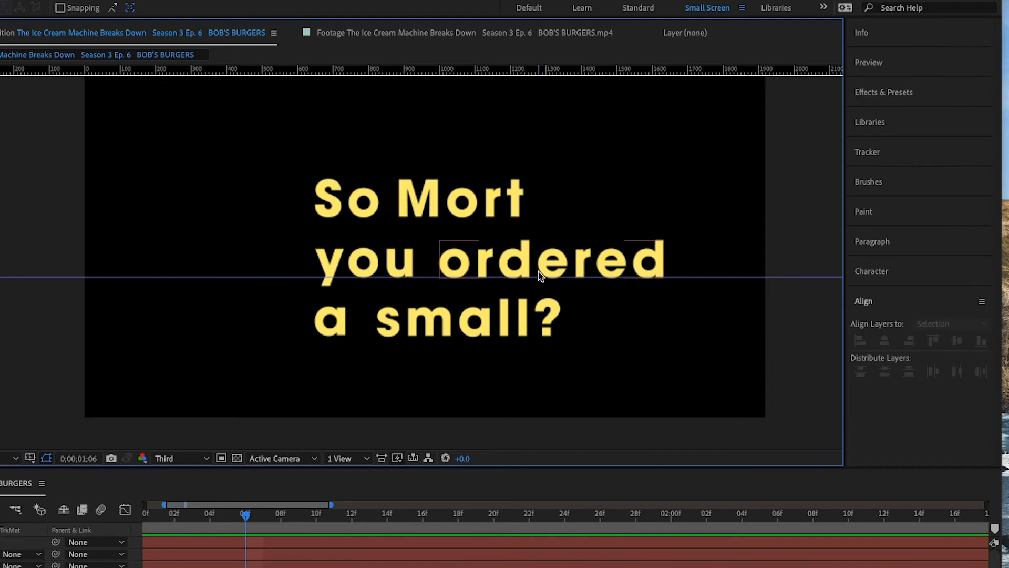
Examine up close how "ordered" sits on the guide and how "small?" lines up with "a".
scroll(534, 272, up, 8)
drag(556, 279, 161, 261)
click(562, 268)
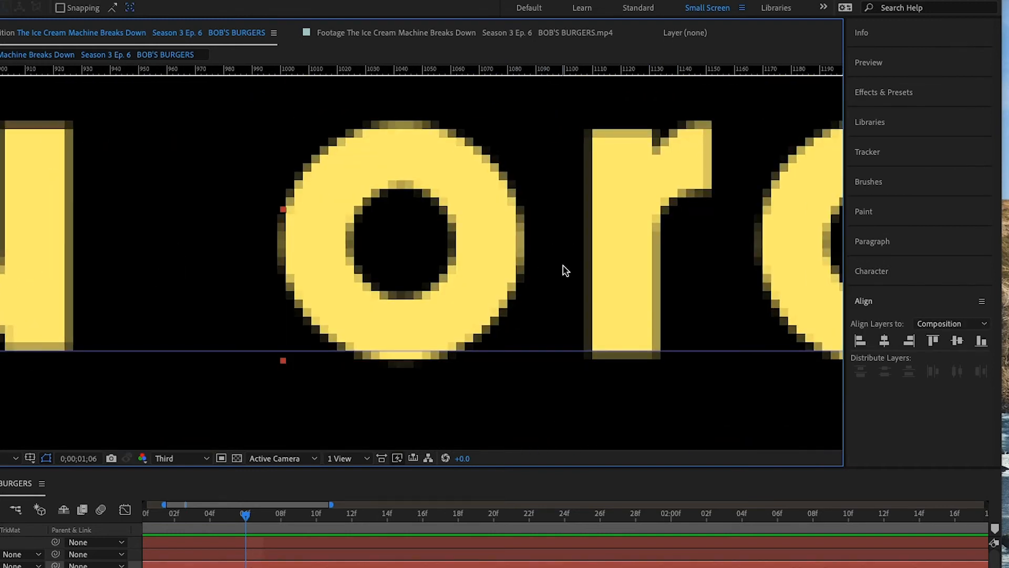
scroll(565, 271, down, 6)
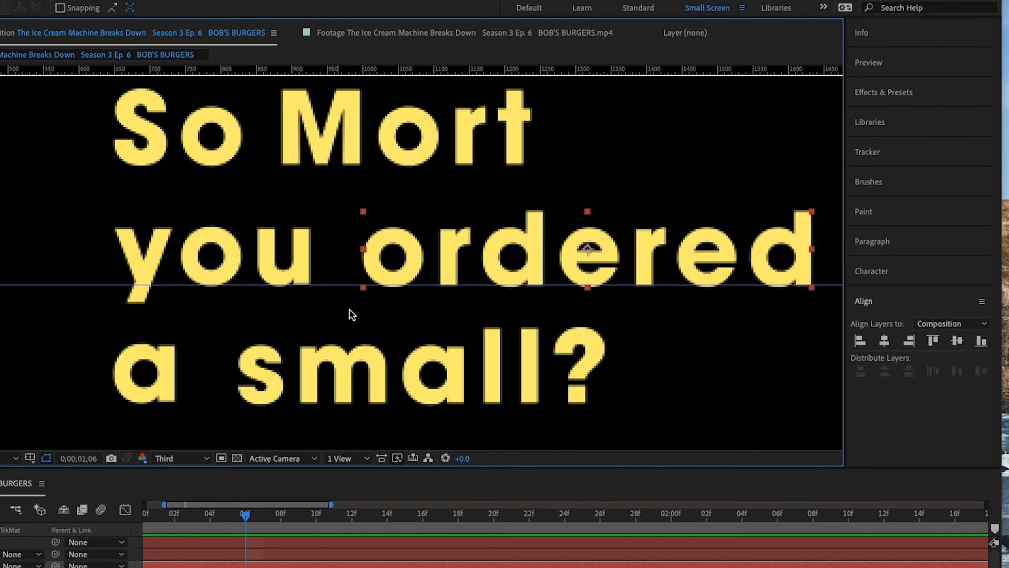
click(331, 381)
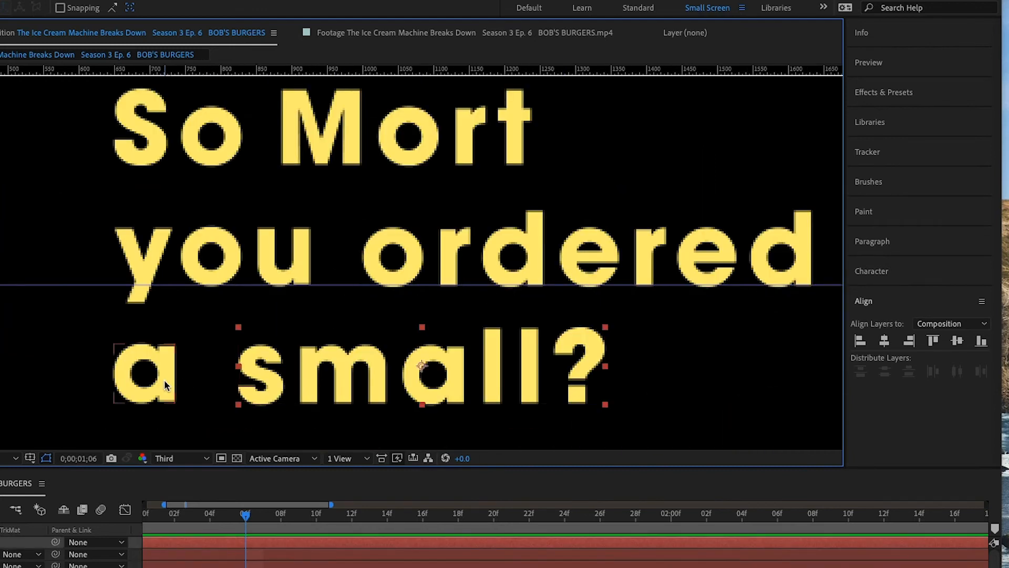
scroll(164, 385, down, 2)
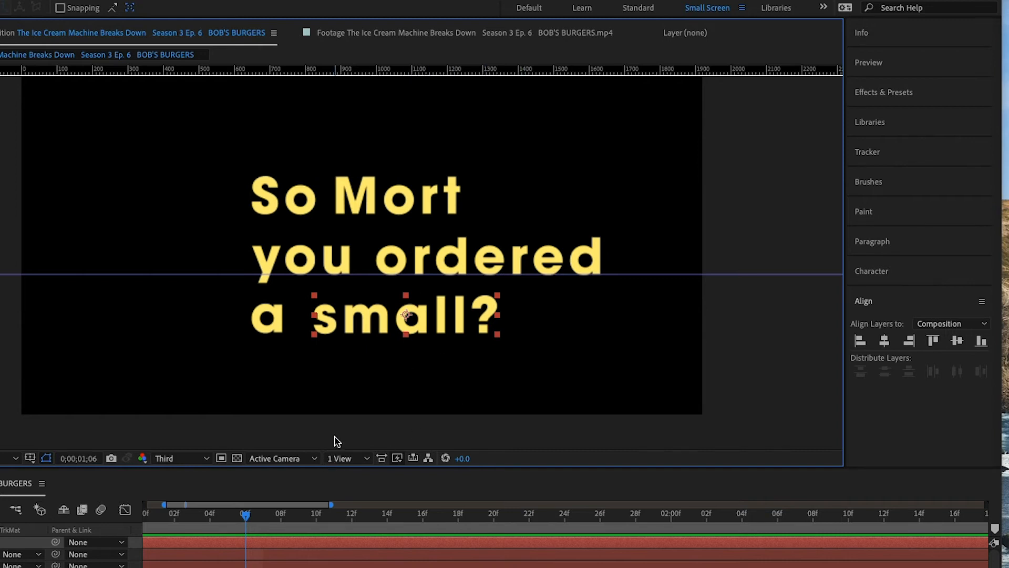
click(324, 424)
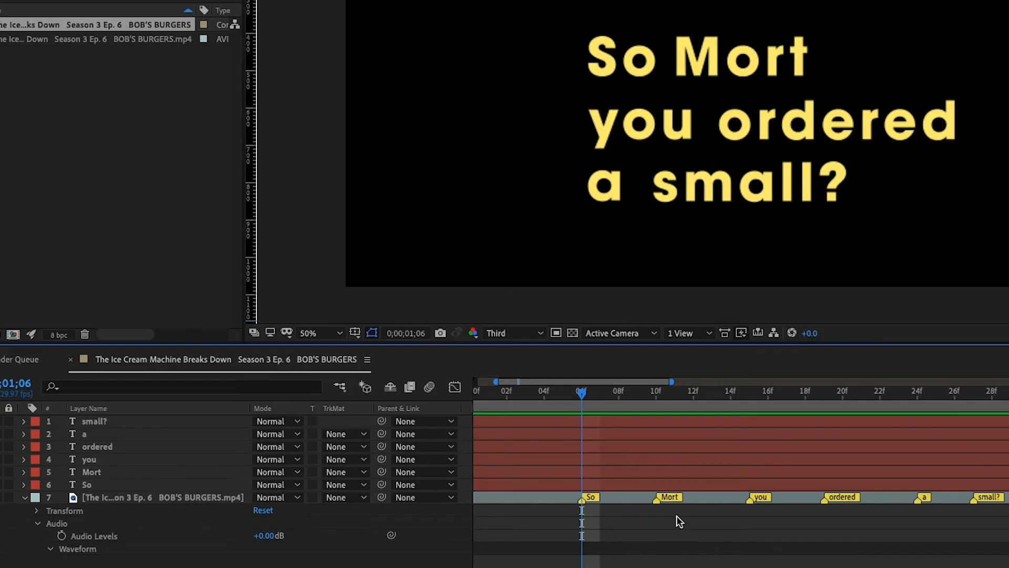
Trim the start of the "So" layer to its marker at 0;00;01;06 and the start of "Mort" to 0;00;01;10.
click(613, 484)
scroll(613, 484, left, 3)
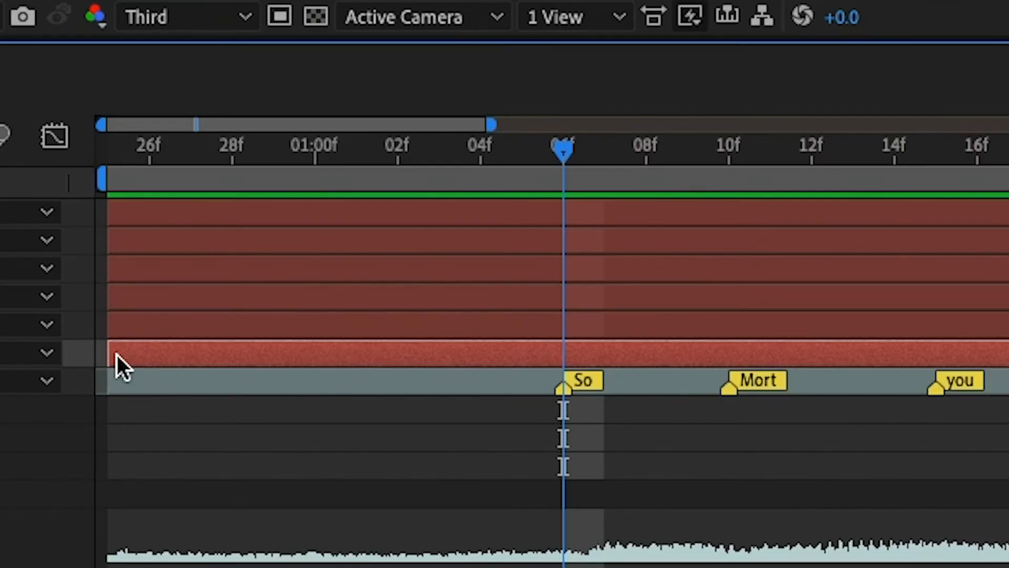
drag(108, 353, 561, 391)
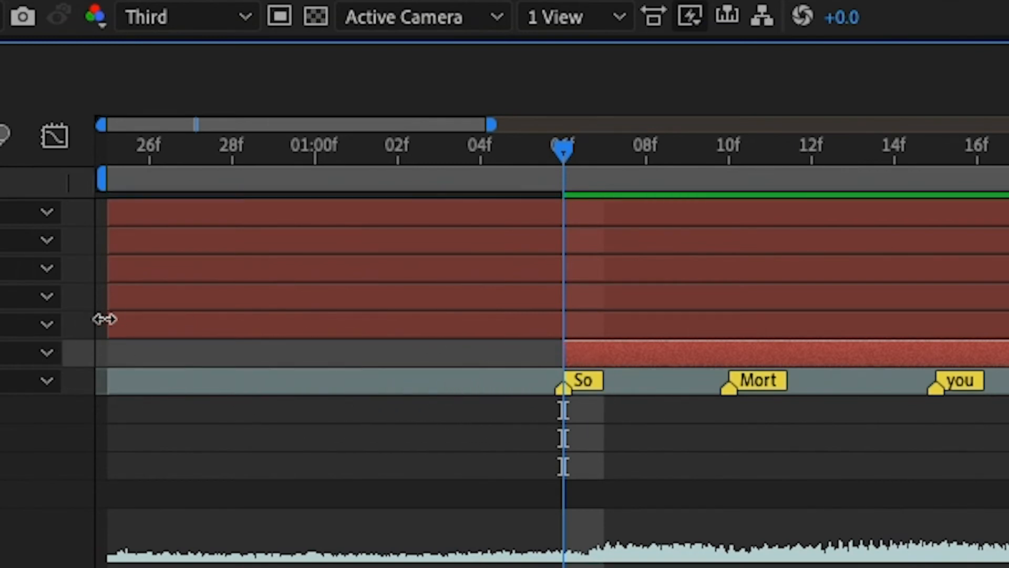
click(169, 321)
drag(169, 322, 728, 341)
Trim the starts of the "you", "ordered" and "a" layers to their matching markers at 0;00;01;15, 0;00;01;19 and 0;00;01;24.
drag(111, 298, 924, 299)
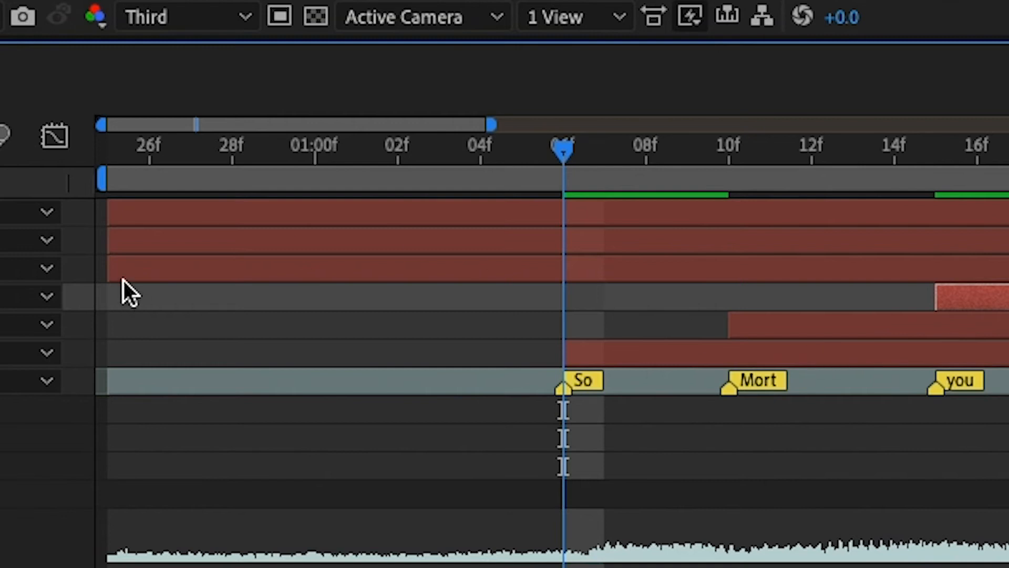
mouse_move(114, 275)
mouse_down()
mouse_move(935, 268)
mouse_move(1008, 278)
mouse_up()
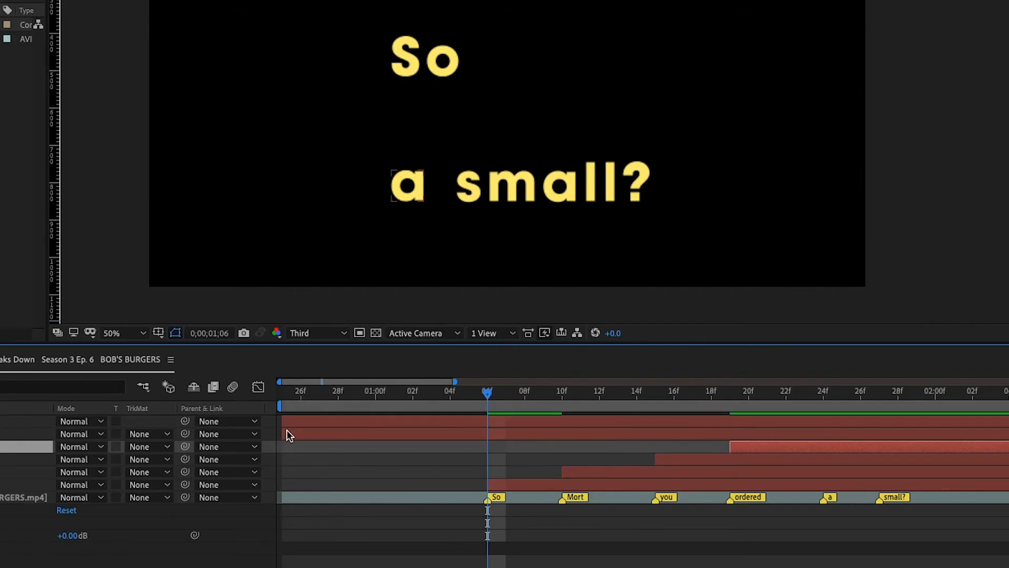
drag(288, 435, 829, 432)
Trim the start of the "small?" layer to its marker at 0;00;01;27.
drag(489, 396, 884, 420)
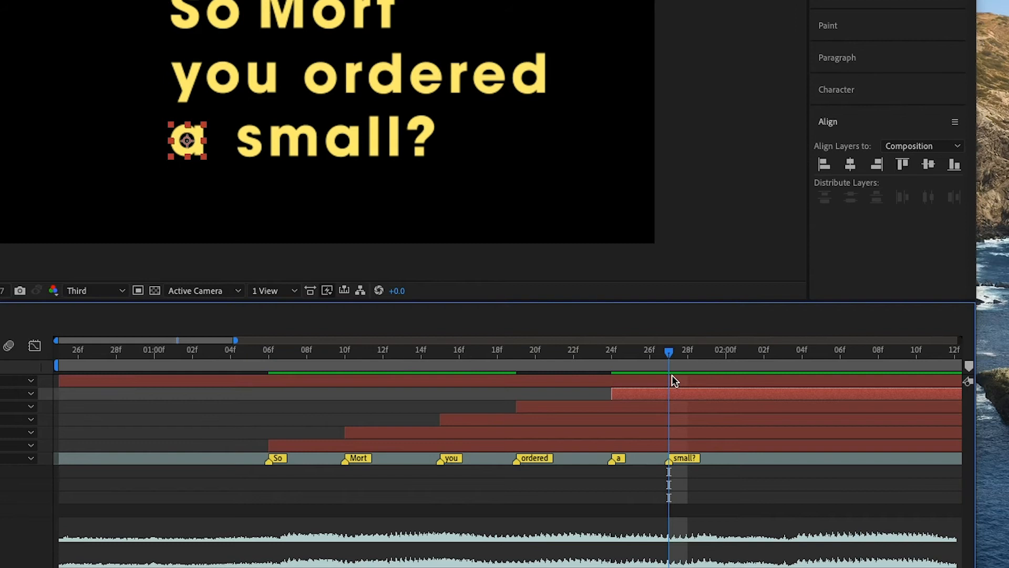
click(657, 379)
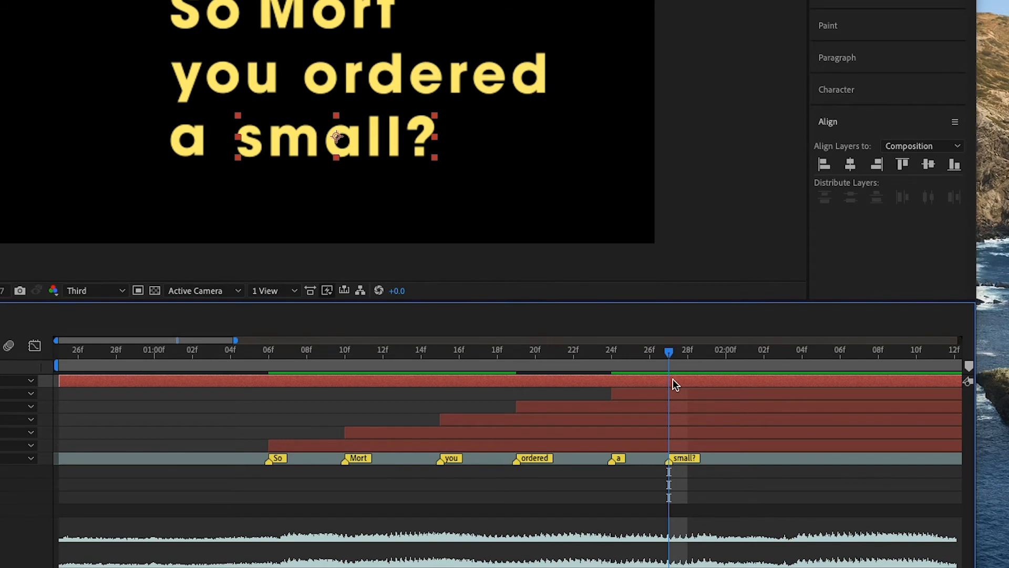
key(alt+bracketleft)
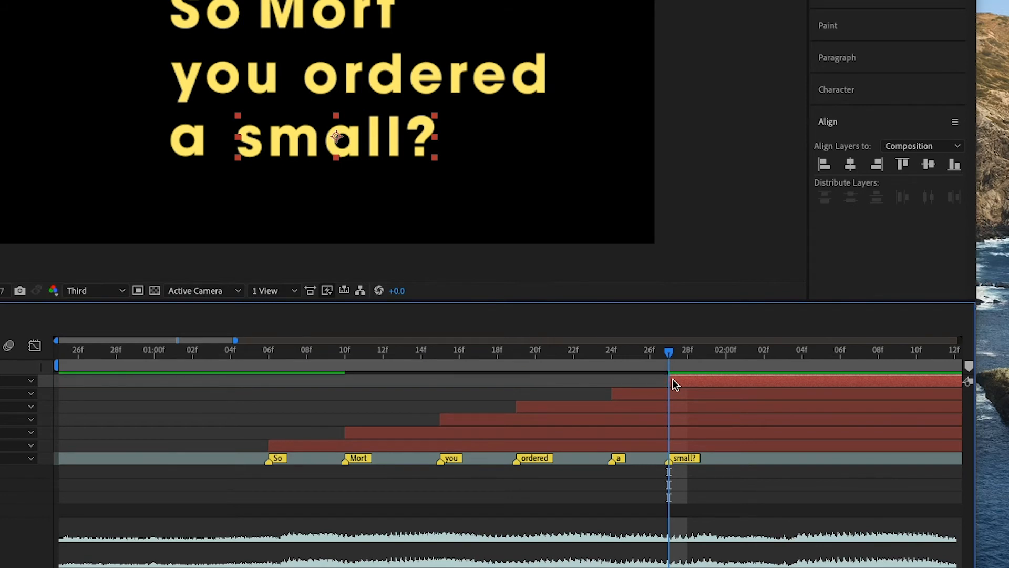
Trim the end of the "So" layer at the "you" marker, 0;00;01;15.
drag(232, 353, 440, 372)
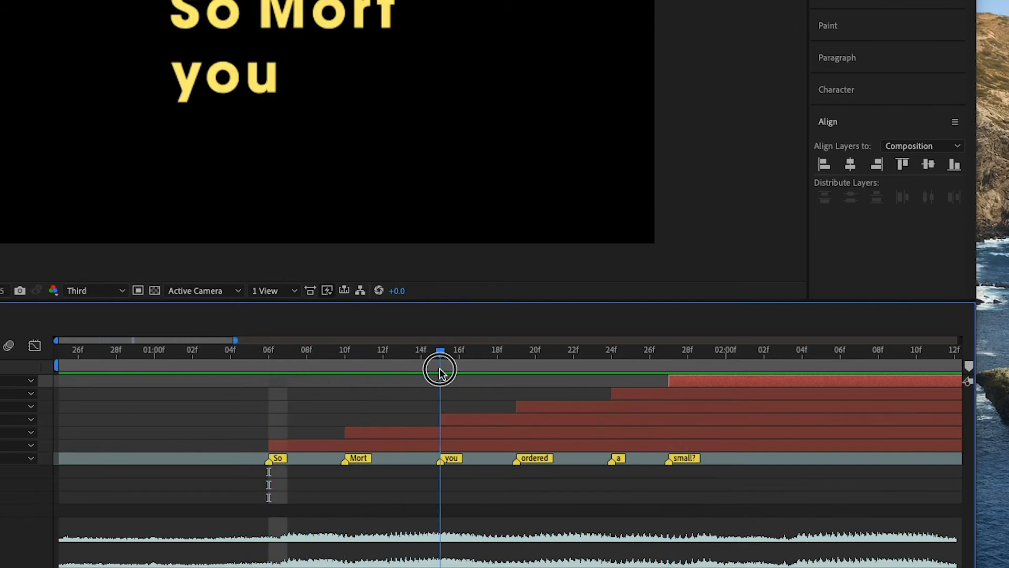
click(464, 445)
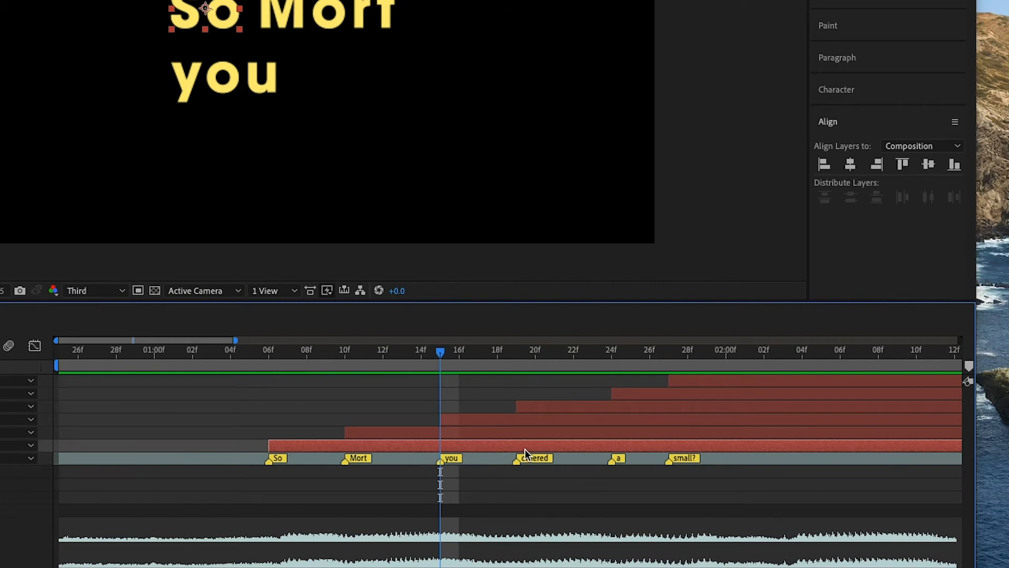
key(alt+bracketright)
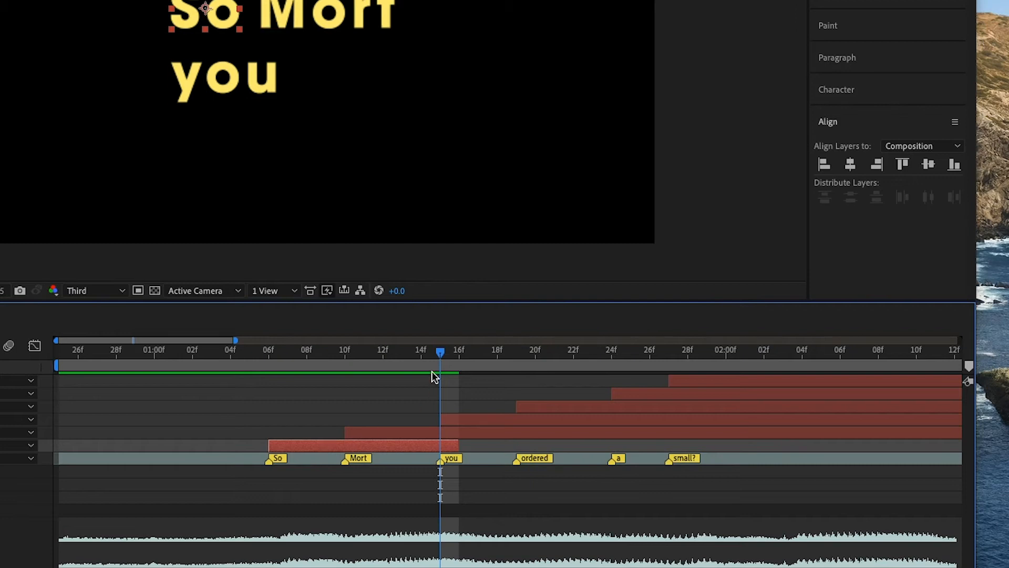
Trim the end of the "Mort" layer at the "ordered" marker, 0;00;01;19.
drag(443, 352, 516, 353)
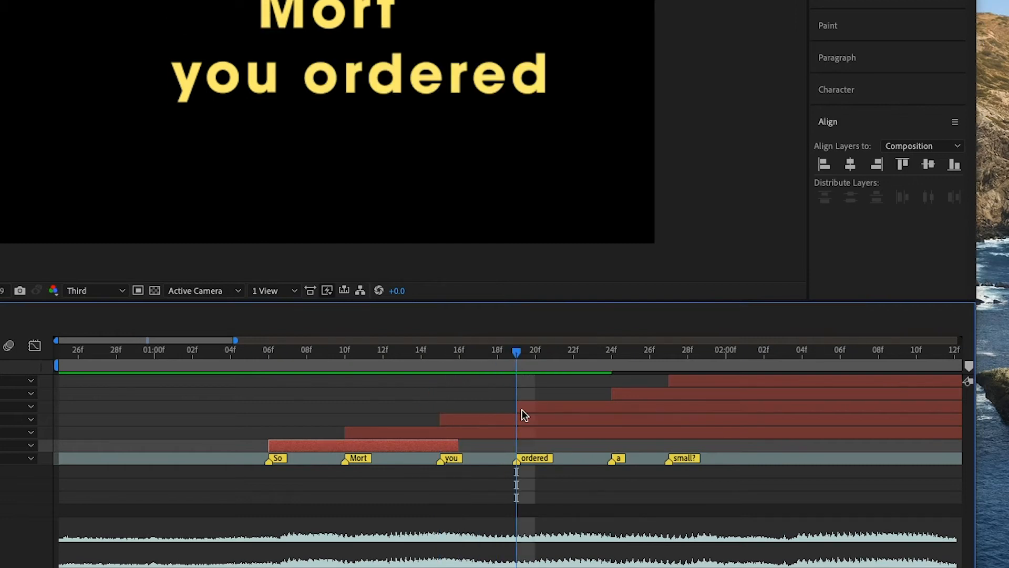
click(524, 433)
key(alt+bracketright)
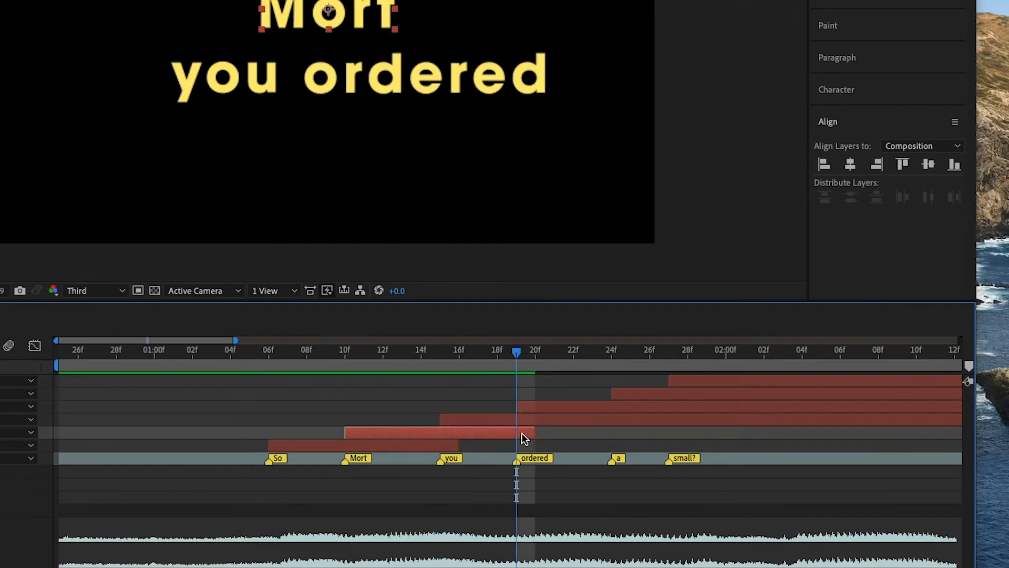
Preview the word timing from 0;00;01;00 with a wider stretch of the timeline shown, and scrub back through the words.
click(153, 350)
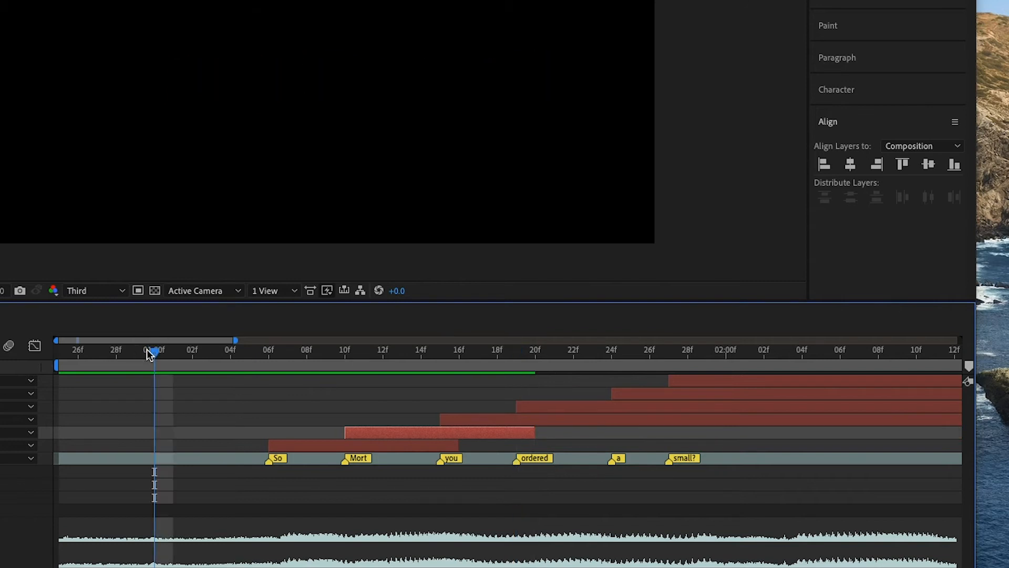
key(space)
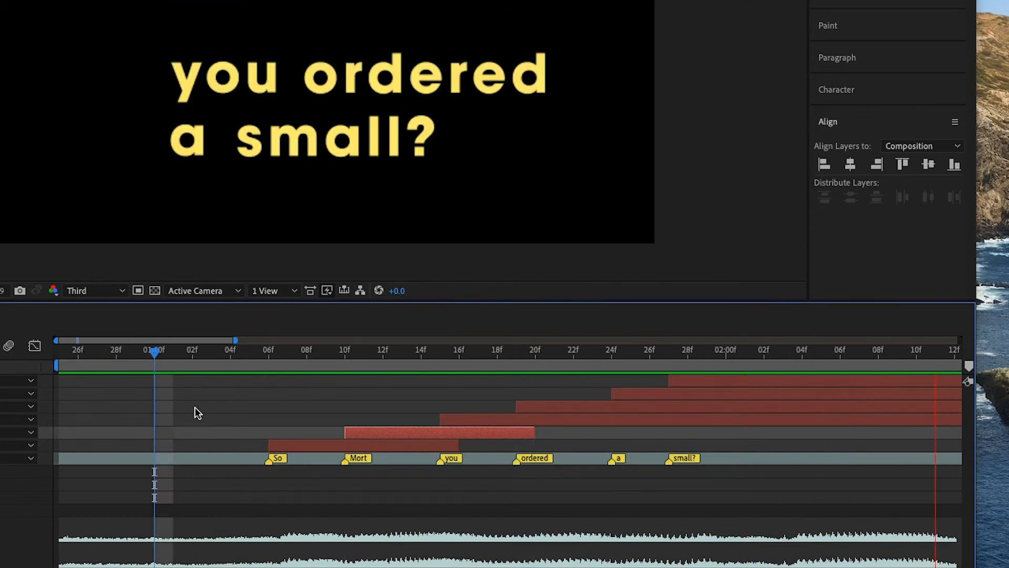
key(space)
key(minus)
key(minus)
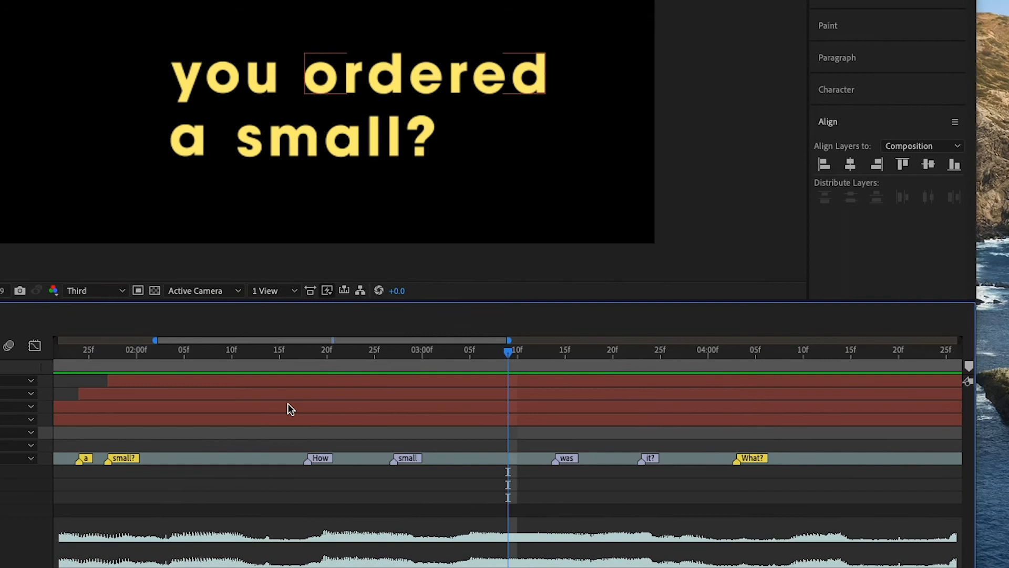
click(87, 358)
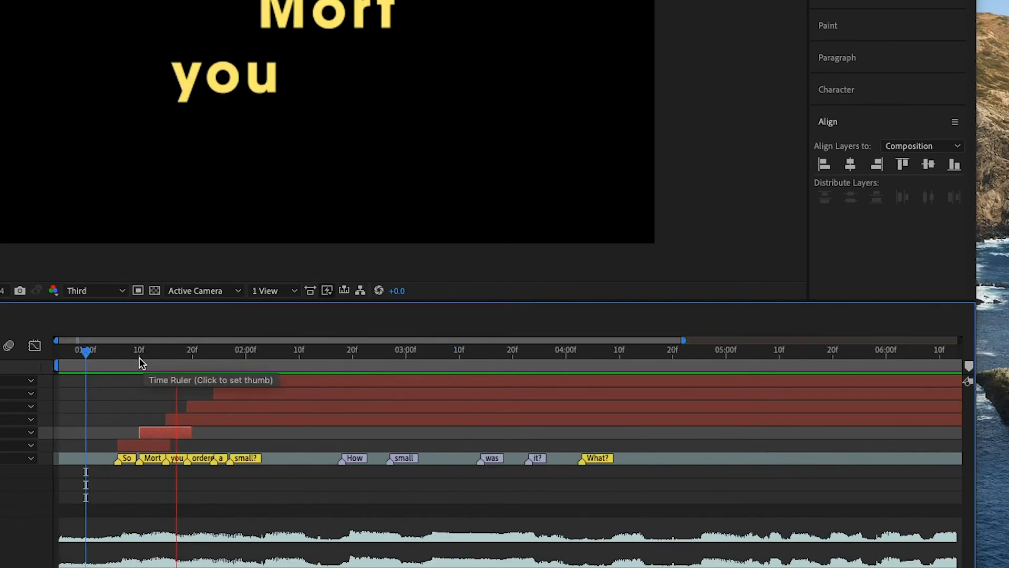
click(316, 353)
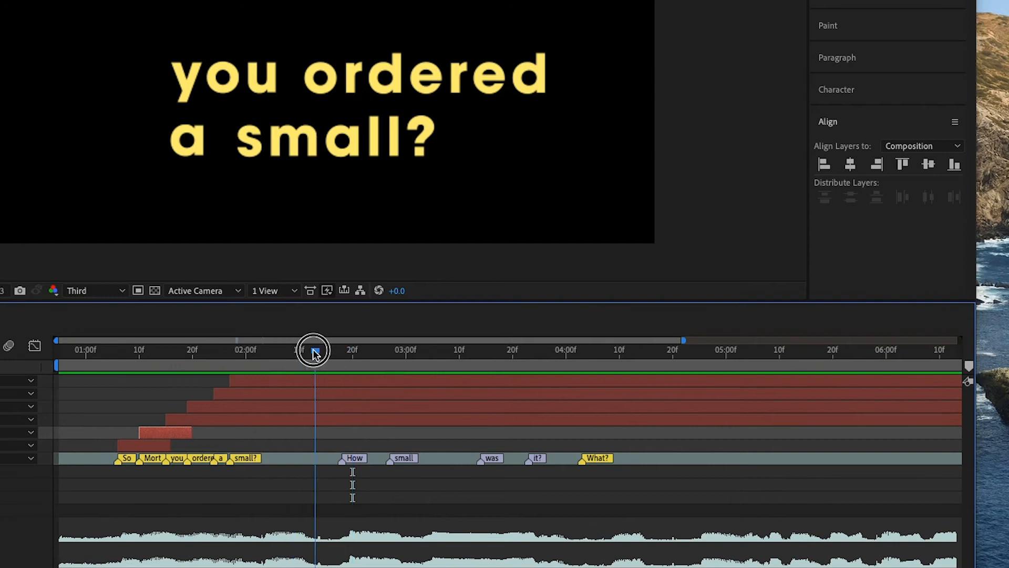
drag(315, 352, 157, 351)
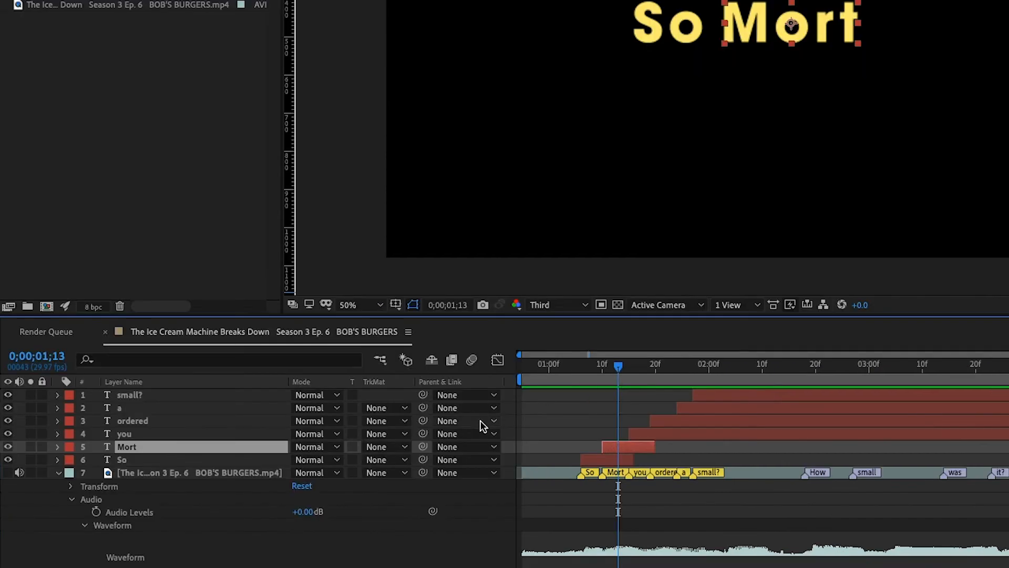
Set the label colour of all six text layers, from "small?" to "So", to Yellow.
click(716, 396)
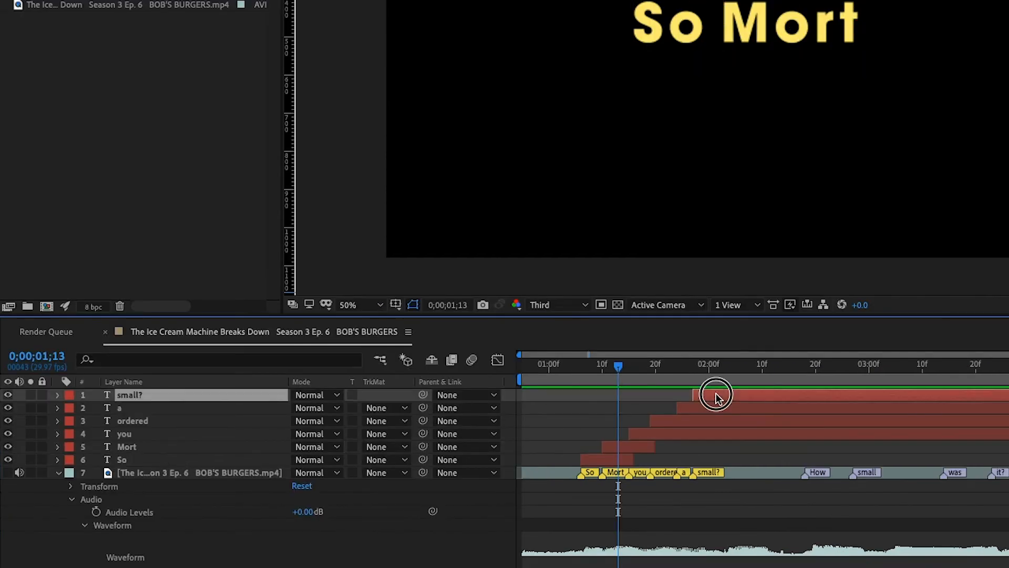
shift+click(604, 461)
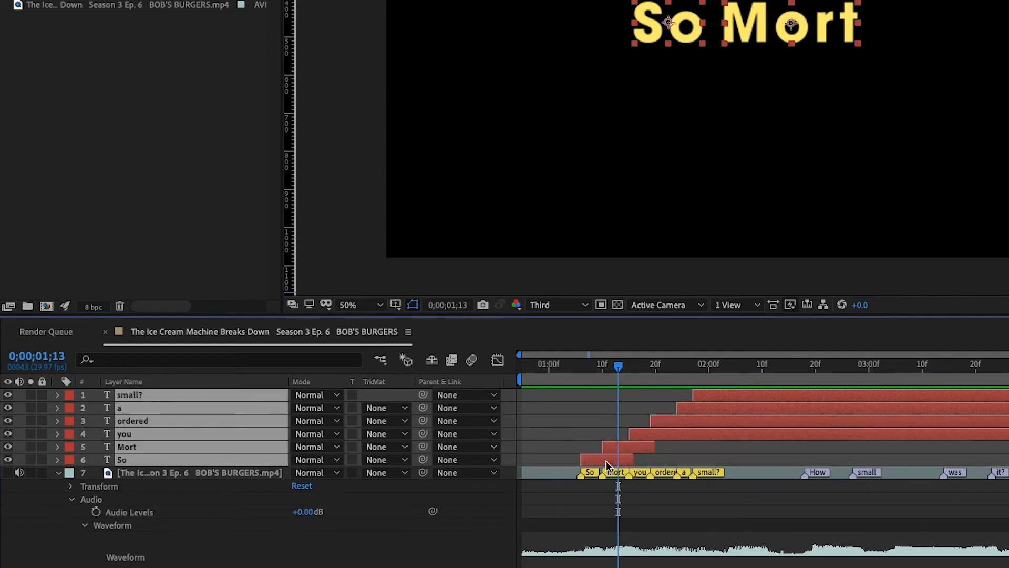
click(66, 405)
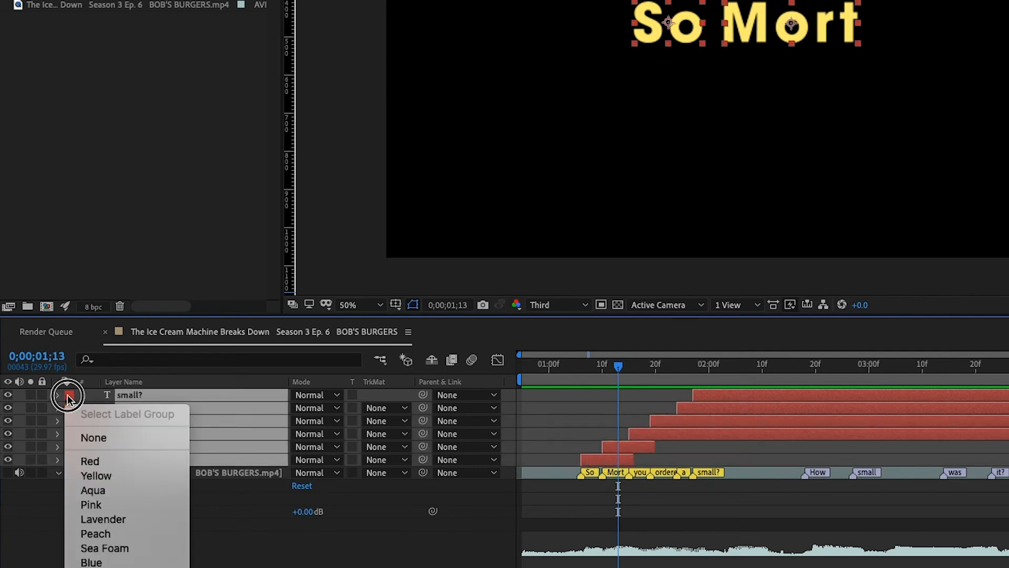
click(119, 474)
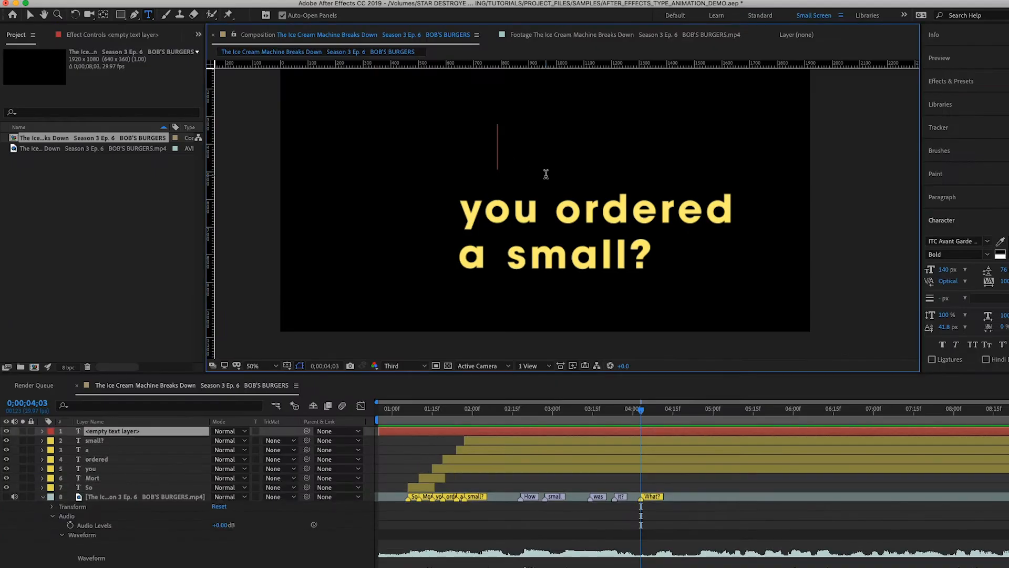
Enter "what?" in the new text layer and move the word close to the centre of the composition.
text(what?)
click(30, 14)
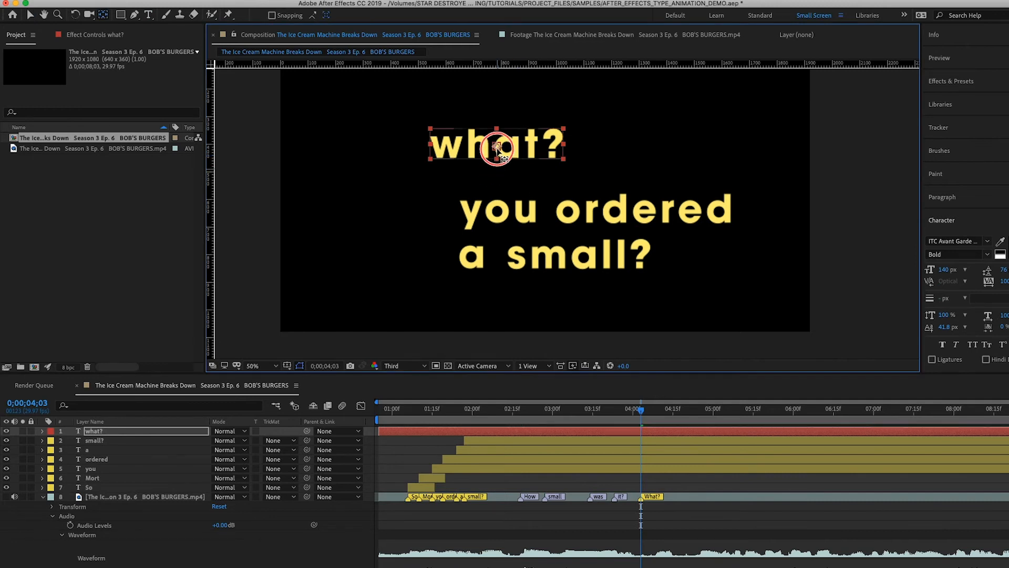
drag(489, 151, 550, 188)
Trim the ends of the "small?", "a", "ordered" and "you" layers at 0;00;02;17, one frame before the "How" marker.
click(462, 408)
key(slash)
key(equal)
drag(417, 412, 900, 432)
drag(781, 479, 782, 443)
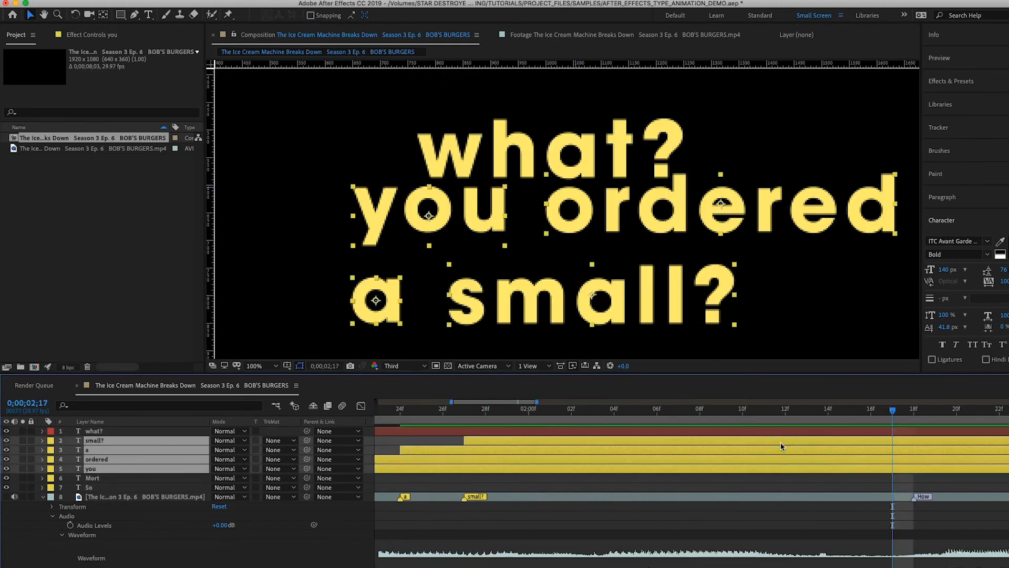
key(alt+bracketright)
Trim the start of the "what?" layer at the "What?" marker, 0;00;04;03.
key(minus)
key(minus)
key(super+Up)
scroll(783, 446, right, 7)
click(843, 410)
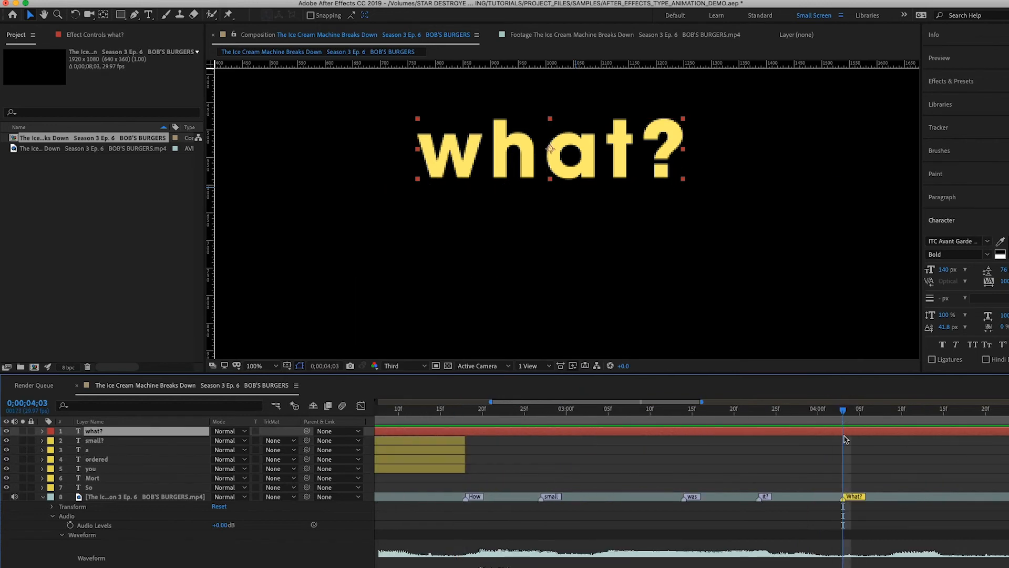
key(alt+bracketleft)
Set the label colour of the "what?" layer to Yellow.
click(49, 432)
click(68, 493)
key(minus)
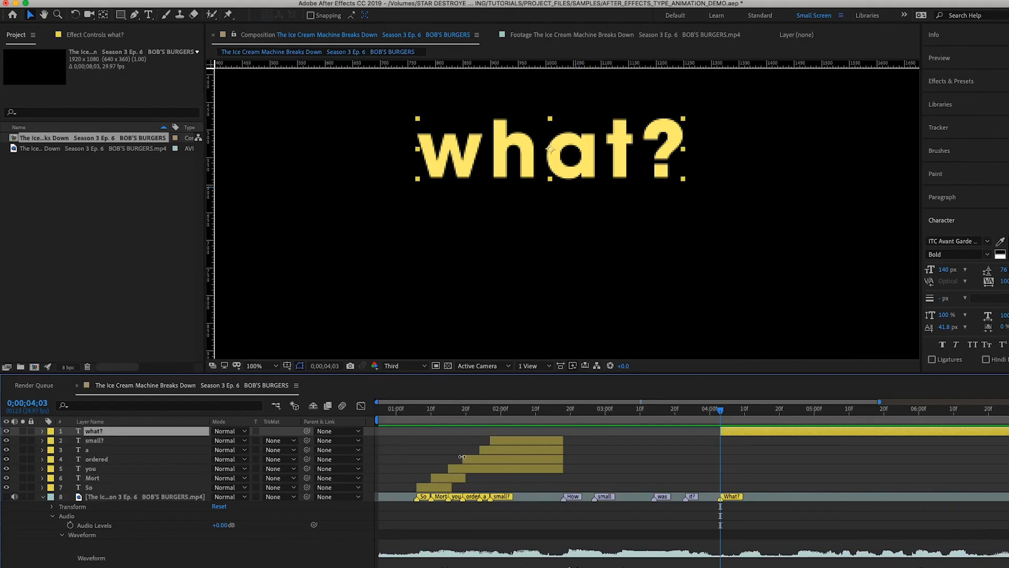
Select all text layers that share the Yellow label as a group, with the playhead at 0;00;01;28.
drag(413, 412, 494, 430)
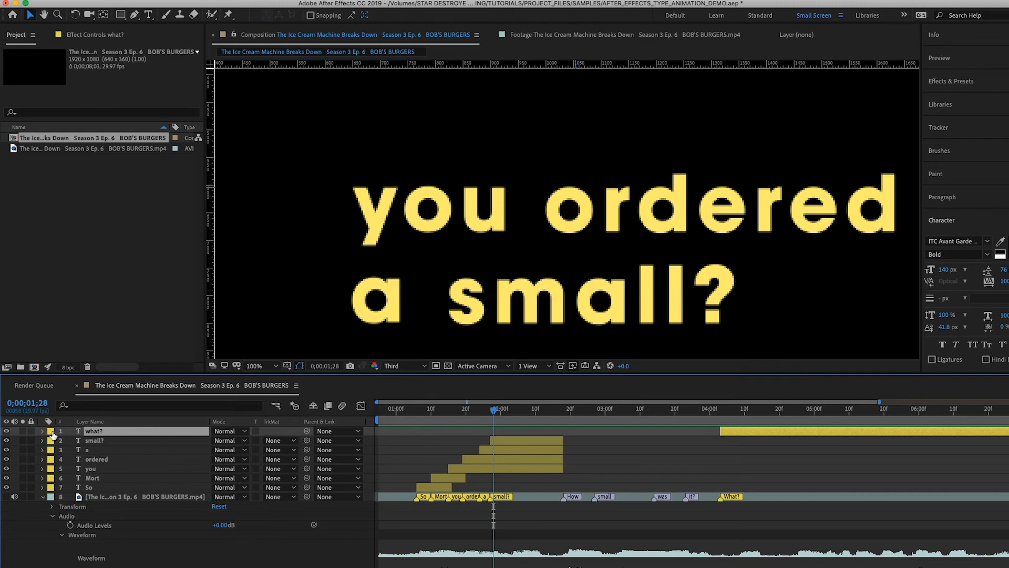
click(51, 432)
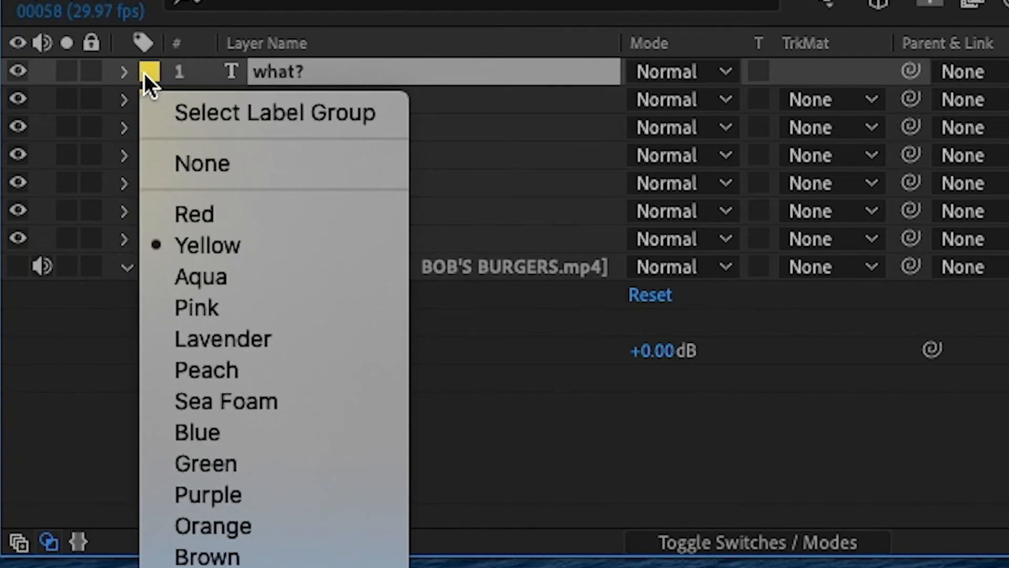
click(269, 118)
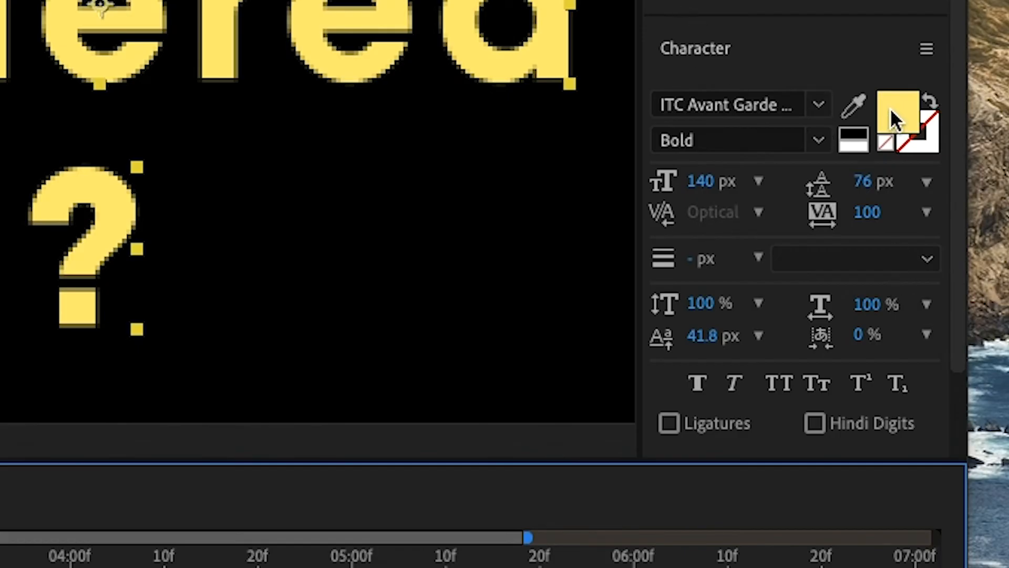
click(896, 119)
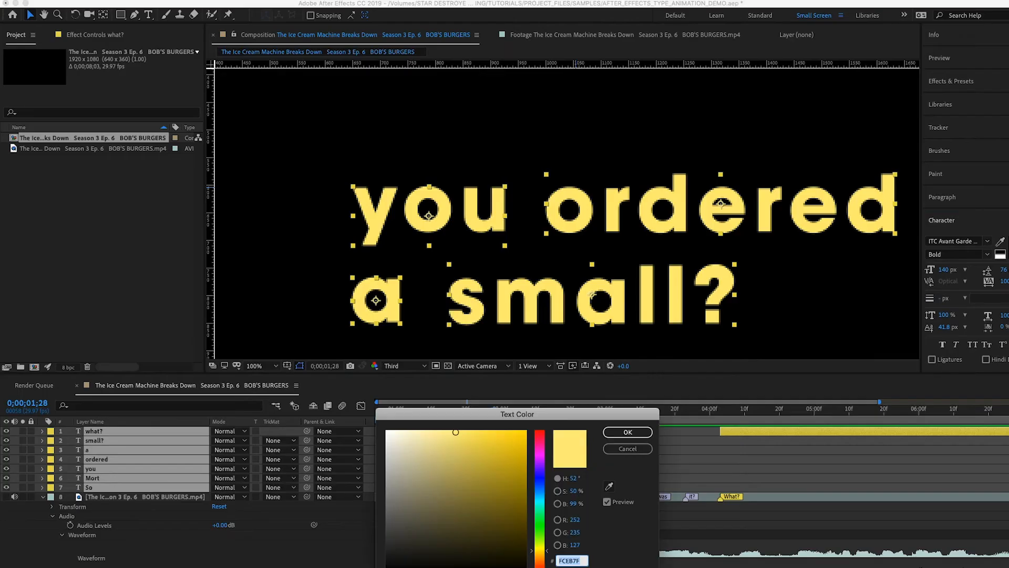
click(537, 436)
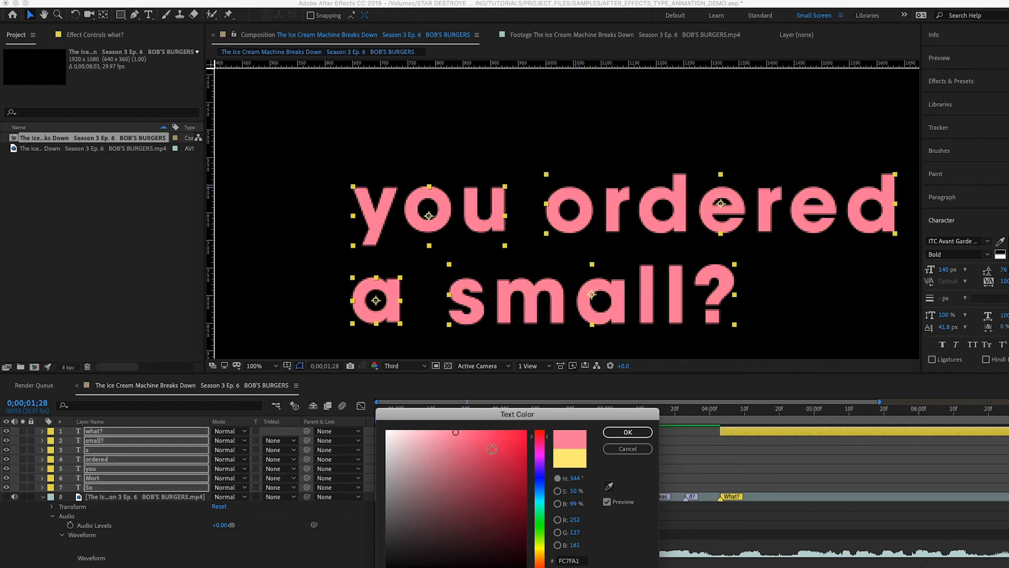
click(540, 487)
click(494, 464)
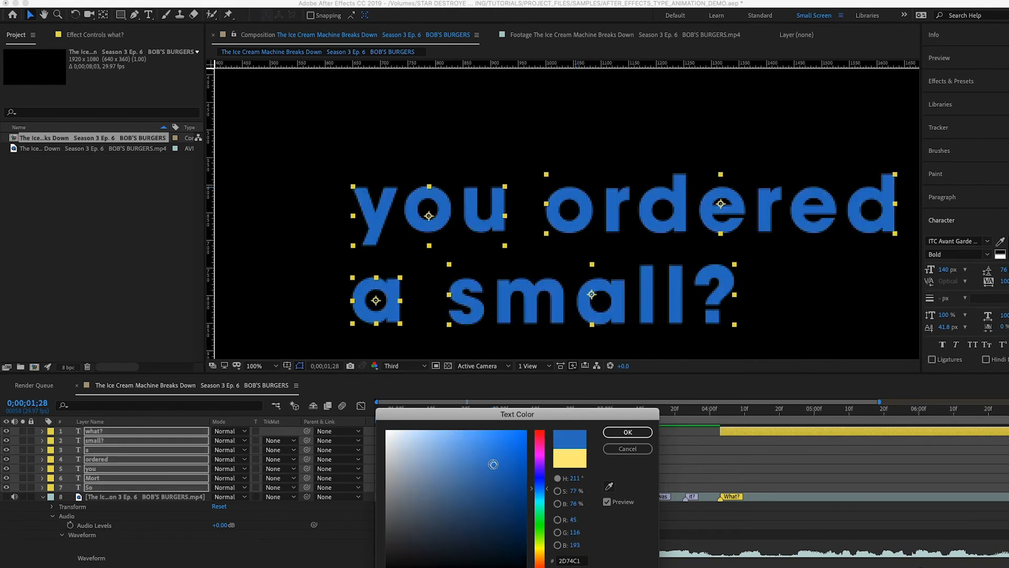
click(616, 451)
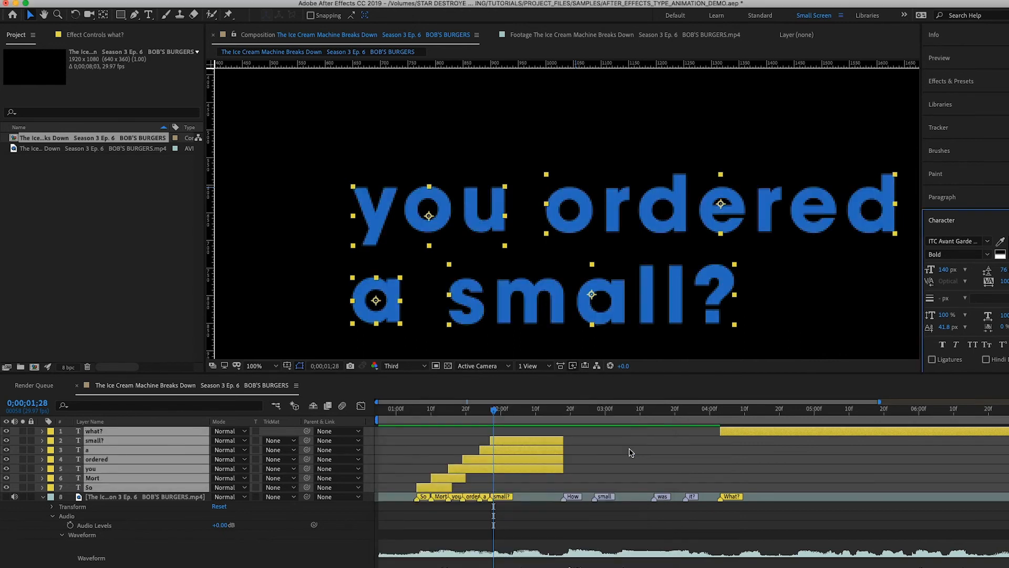
Set the font style of all seven yellow-labelled text layers to Demi.
click(987, 256)
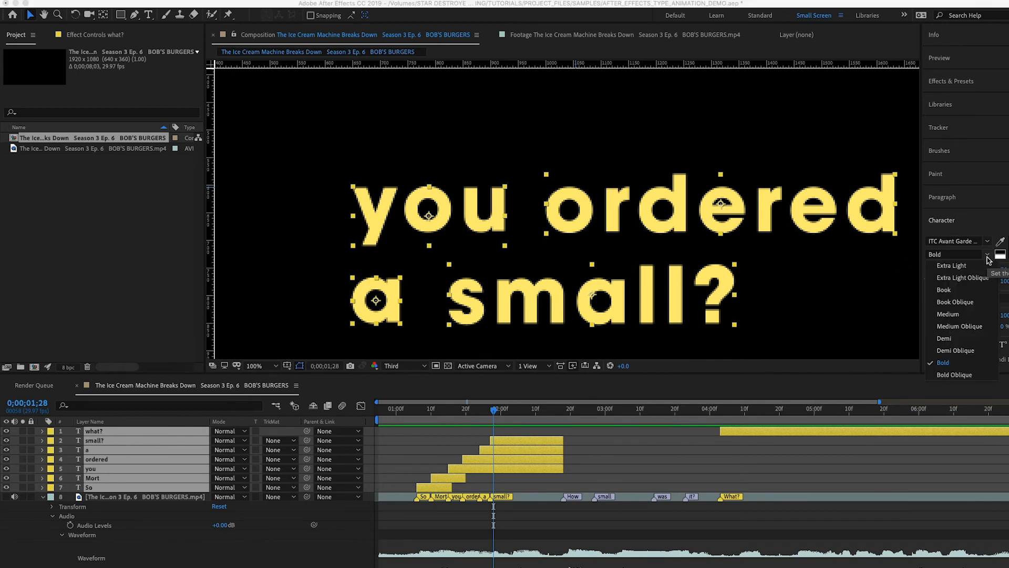
click(961, 338)
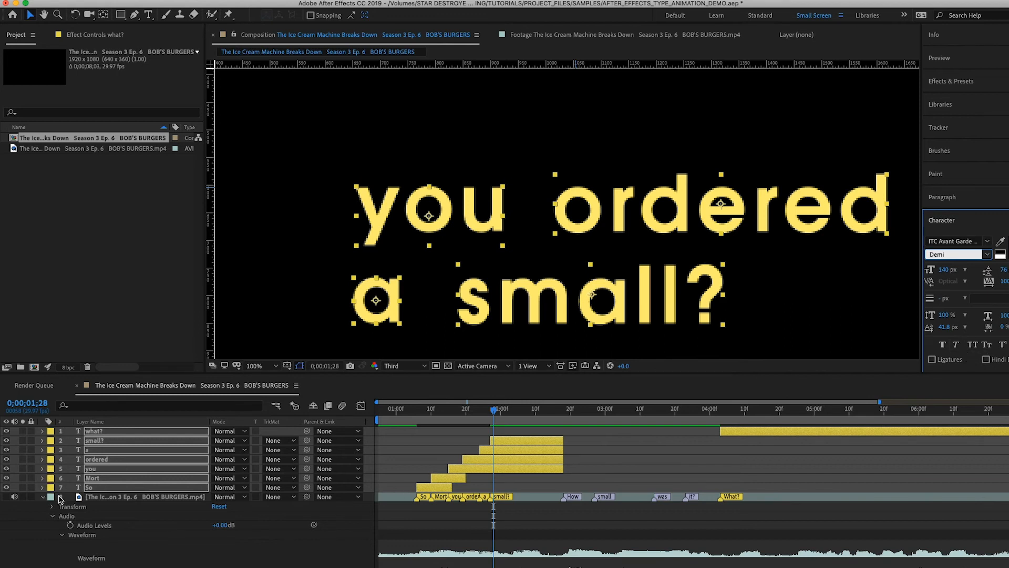
click(49, 440)
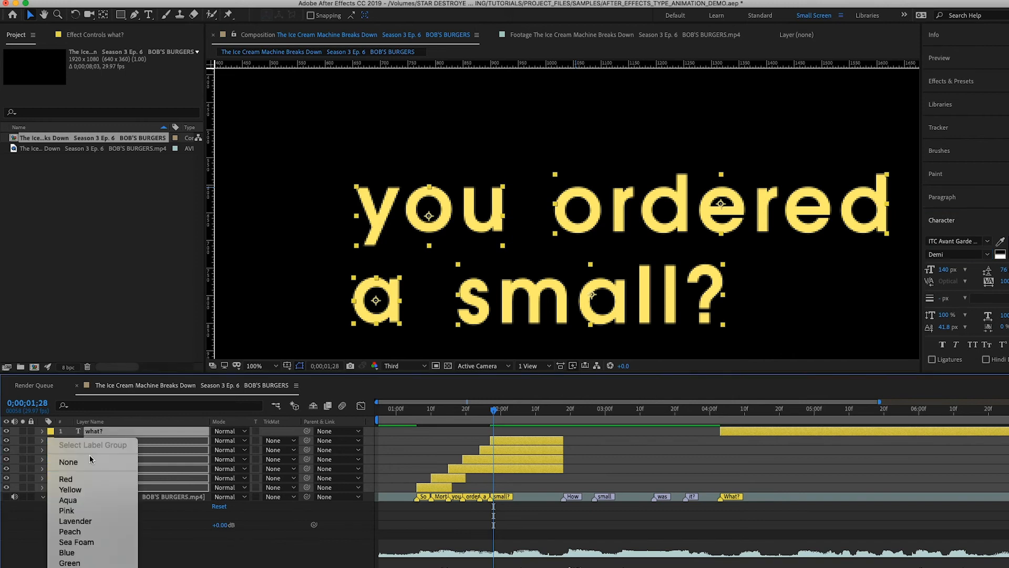
click(256, 529)
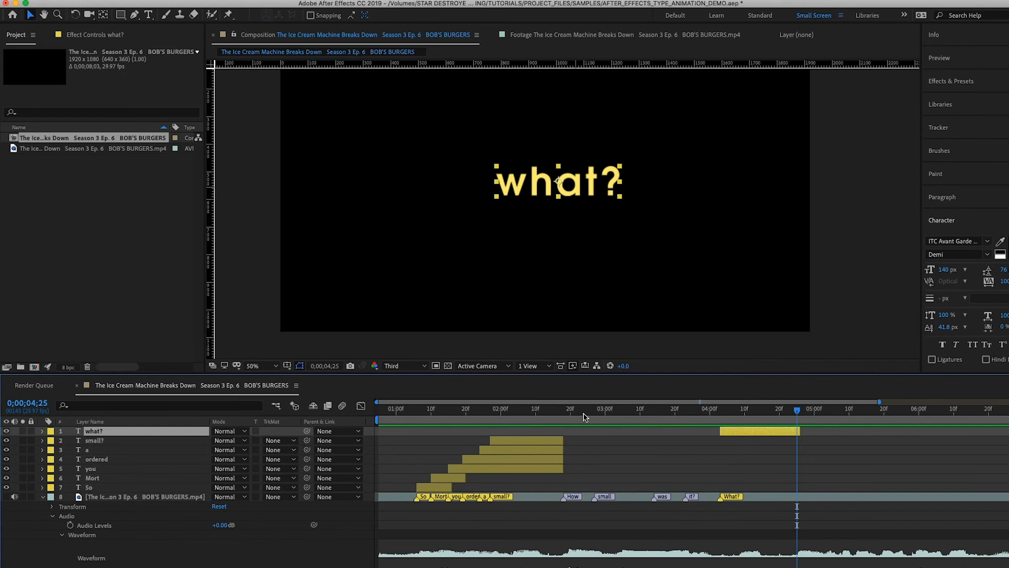
Trim the start of the "How" layer at the "How" marker, 0;00;02;18.
drag(585, 417, 561, 396)
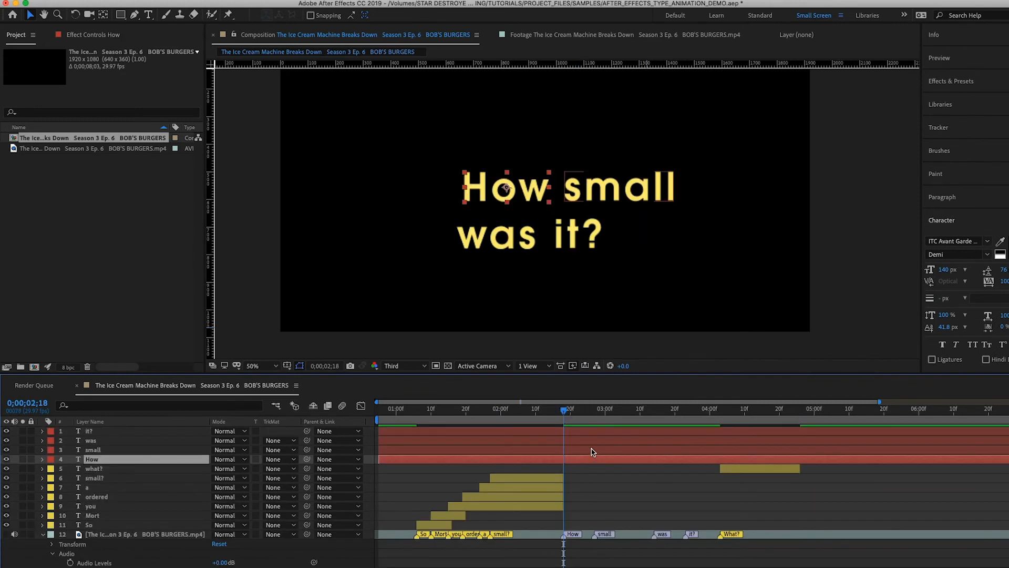
click(591, 449)
click(590, 440)
click(591, 431)
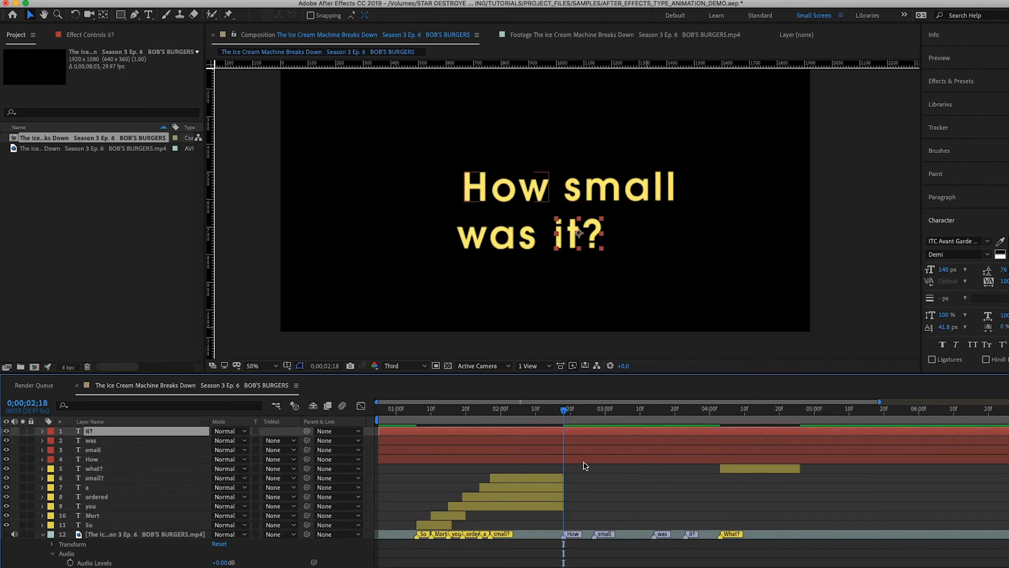
mouse_move(564, 410)
mouse_down()
mouse_move(604, 418)
mouse_move(568, 424)
mouse_up()
click(588, 460)
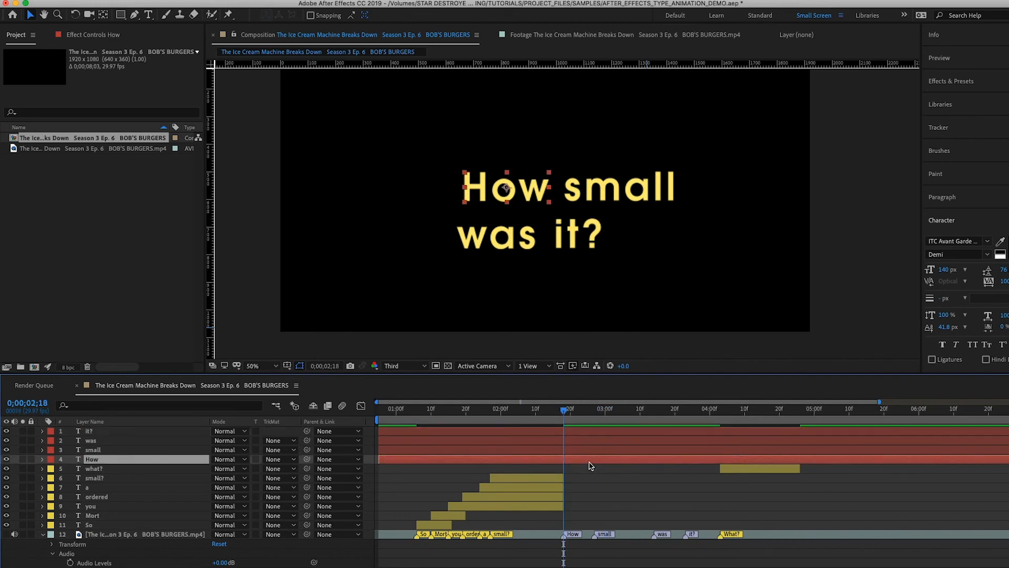
key(alt+bracketleft)
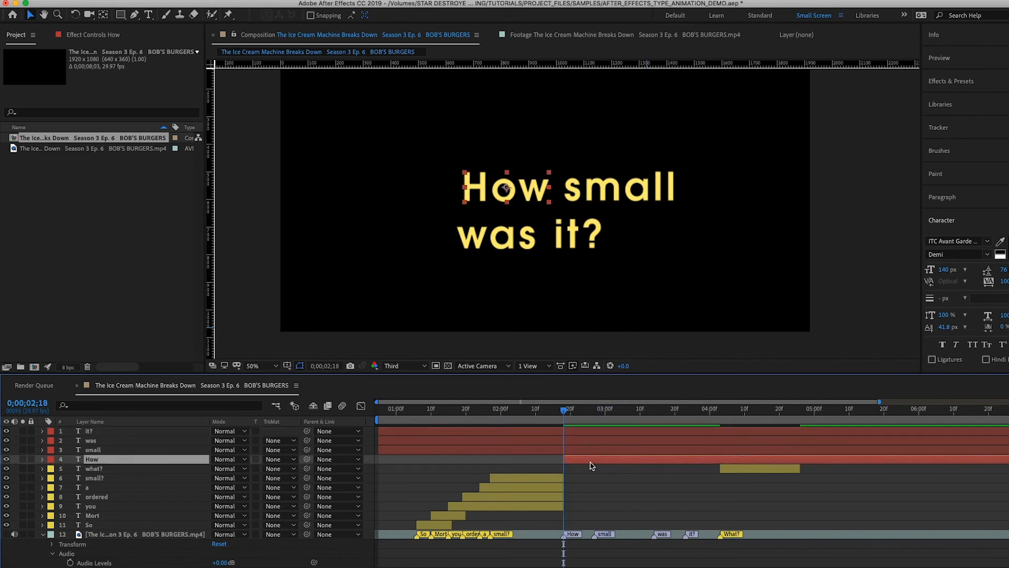
Trim the start of the "small" layer at the "small" marker, 0;00;02;27.
click(594, 409)
click(614, 450)
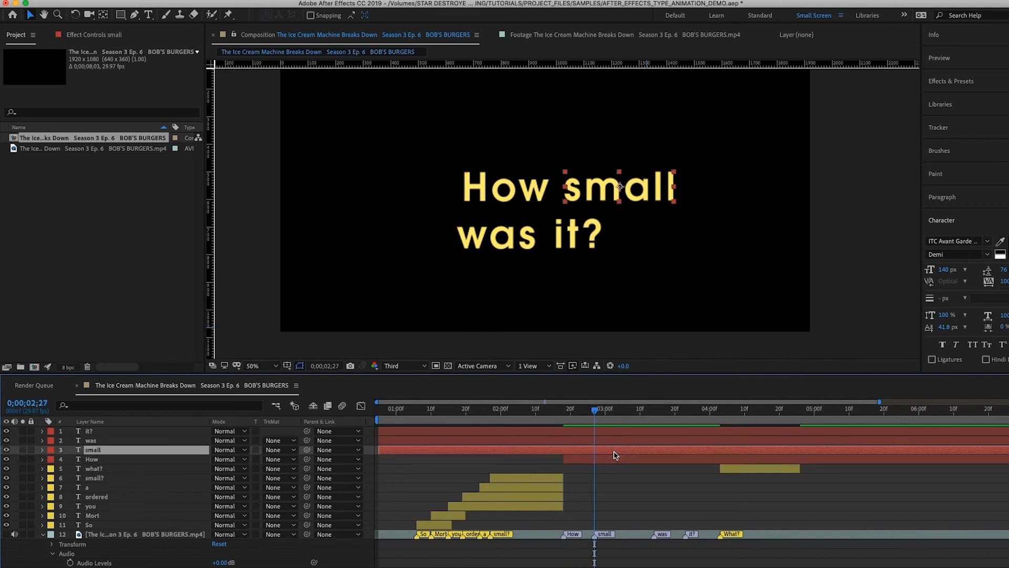
key(alt+bracketleft)
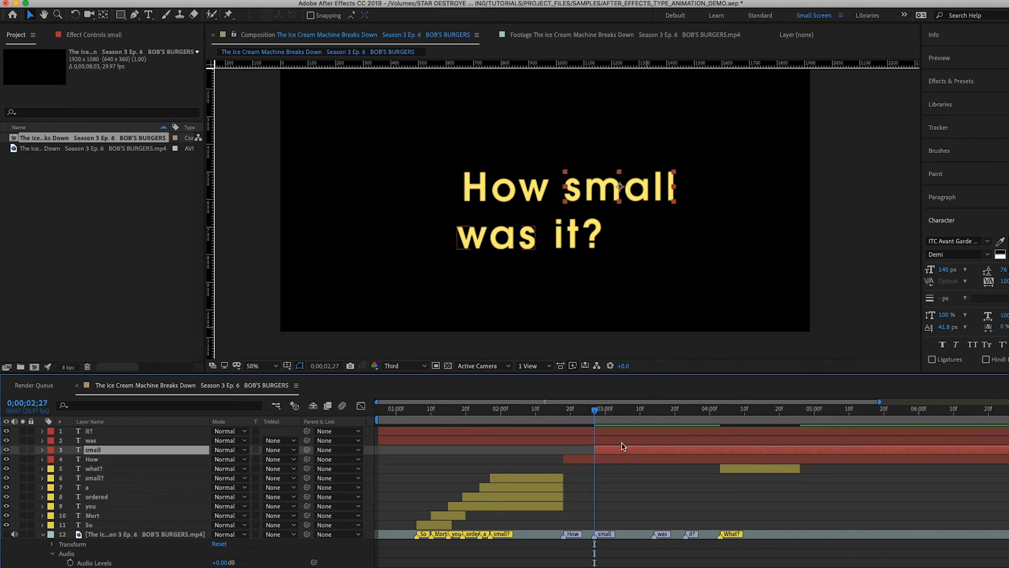
Trim the start of the "was" layer at the "was" marker, 0;00;03;14.
mouse_move(669, 413)
mouse_down()
mouse_move(684, 415)
mouse_move(655, 417)
mouse_up()
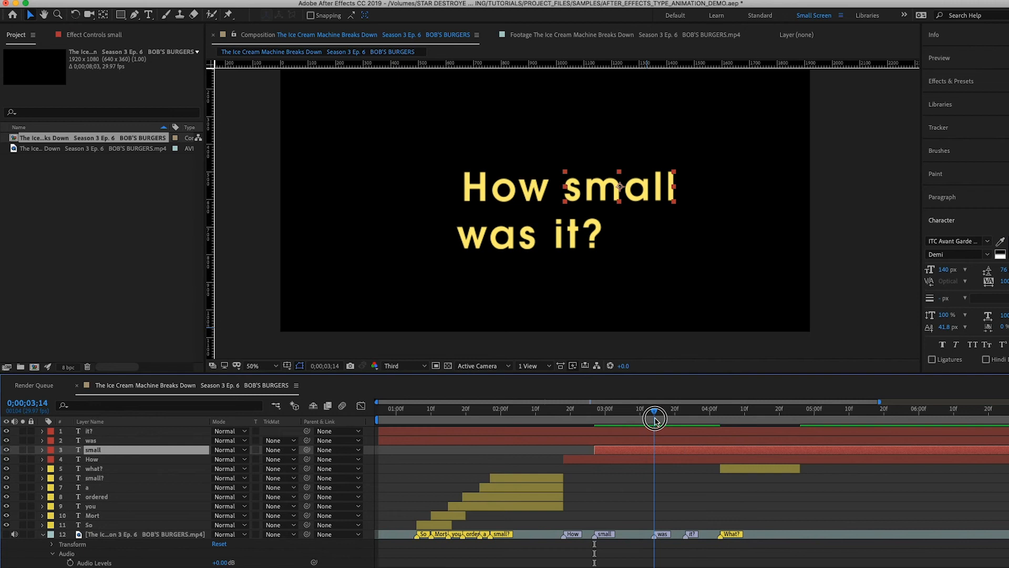
click(668, 444)
key(alt+bracketleft)
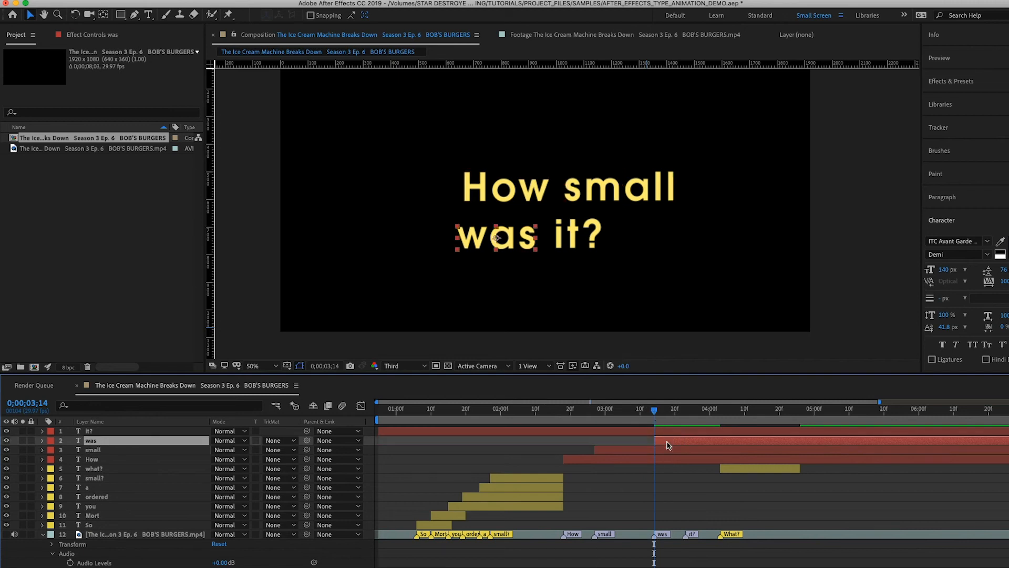
Trim the start of the "it?" layer at the "it?" marker, 0;00;03;23.
drag(671, 418, 686, 415)
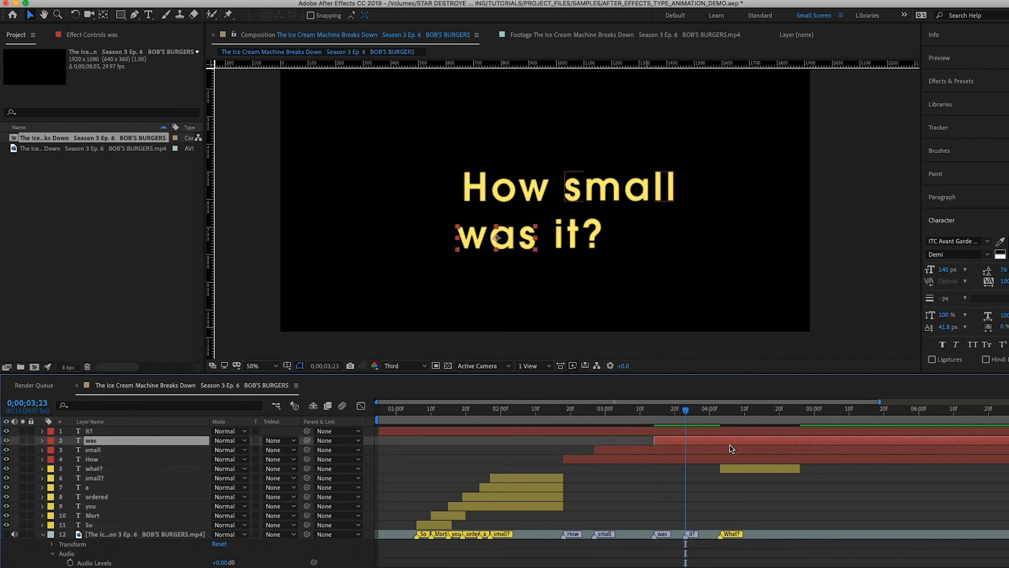
click(718, 430)
key(alt+bracketleft)
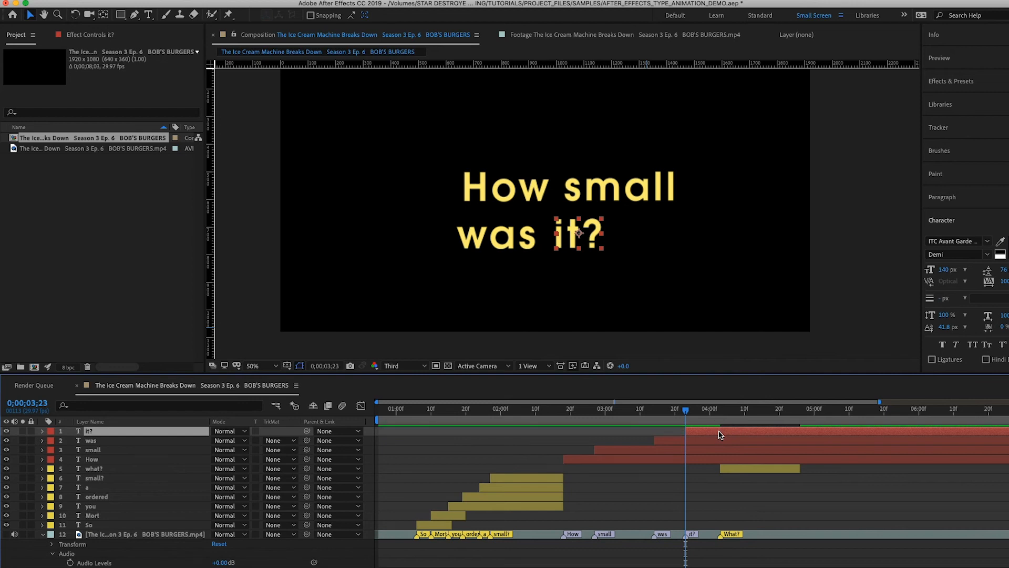
Trim the ends of the "it?", "was", "small" and "How" layers at 0;00;04;02, one frame before the "What?" marker.
drag(699, 414, 720, 413)
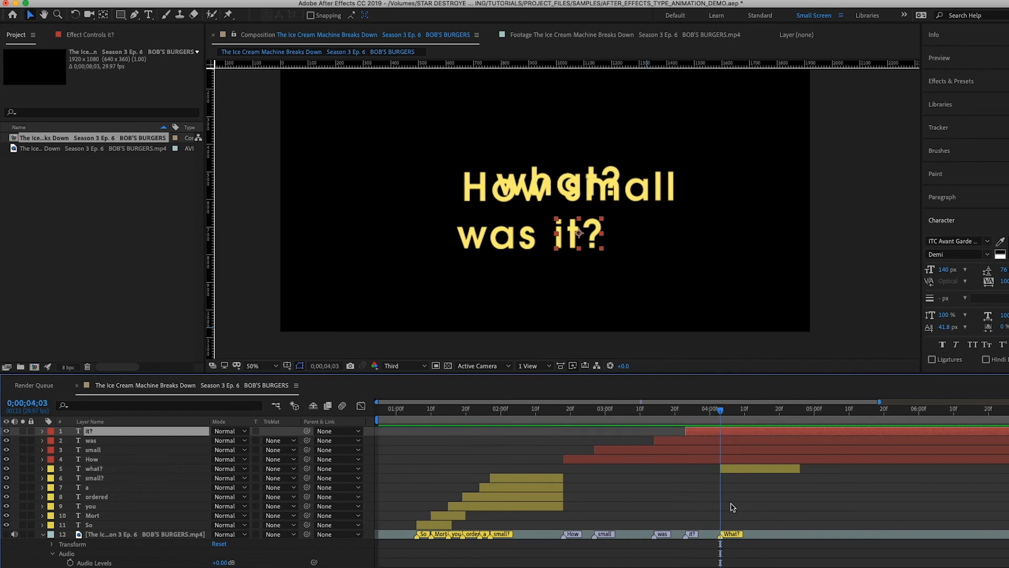
key(period)
key(period)
key(comma)
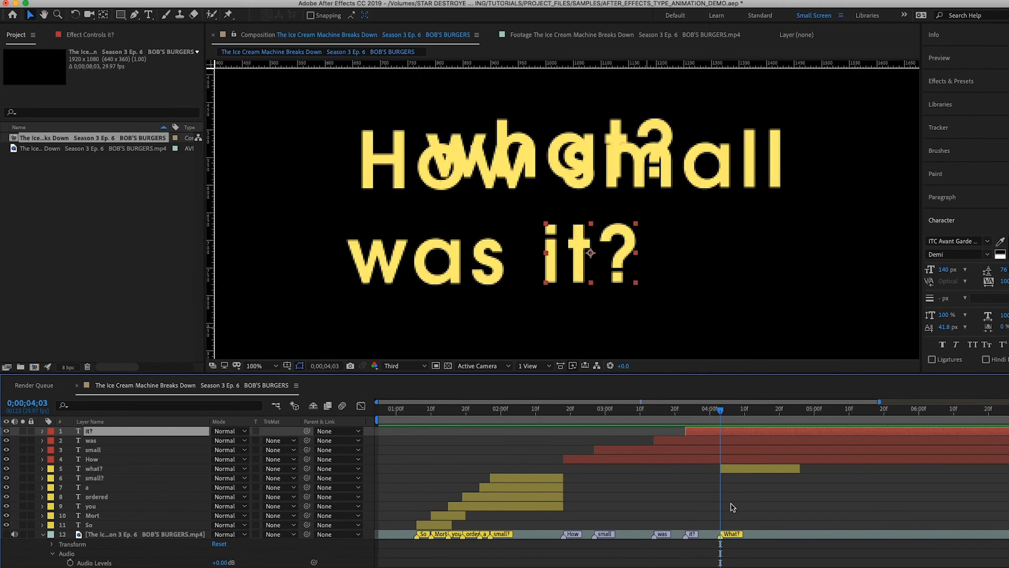
key(equal)
key(equal)
key(equal)
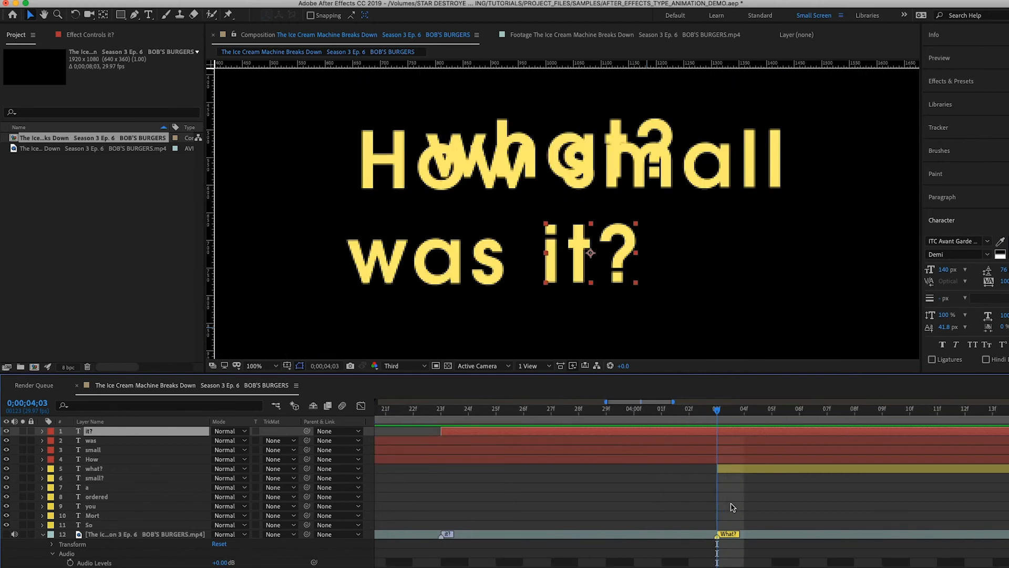
key(Page_Up)
shift+click(709, 459)
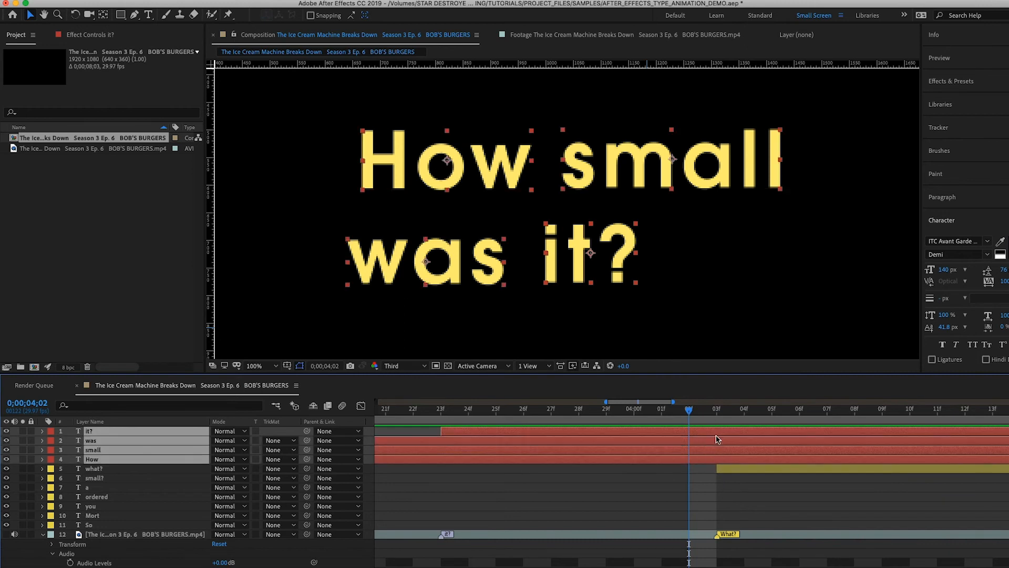
key(alt+bracketright)
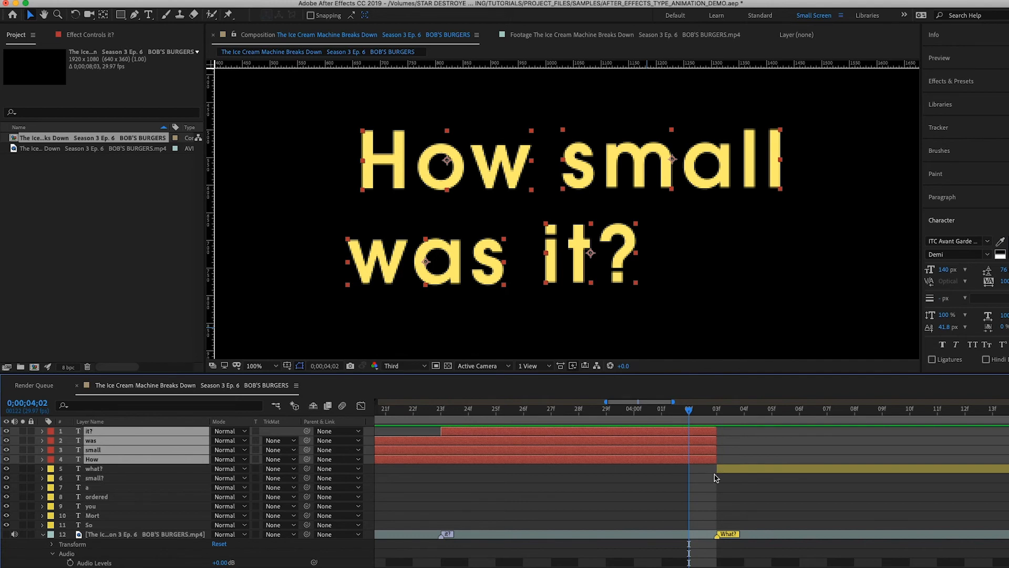
Set the label colour of the "it?", "was", "small" and "How" layers to Lavender.
mouse_move(696, 411)
mouse_down()
mouse_move(720, 408)
mouse_move(687, 417)
mouse_up()
key(minus)
key(minus)
key(minus)
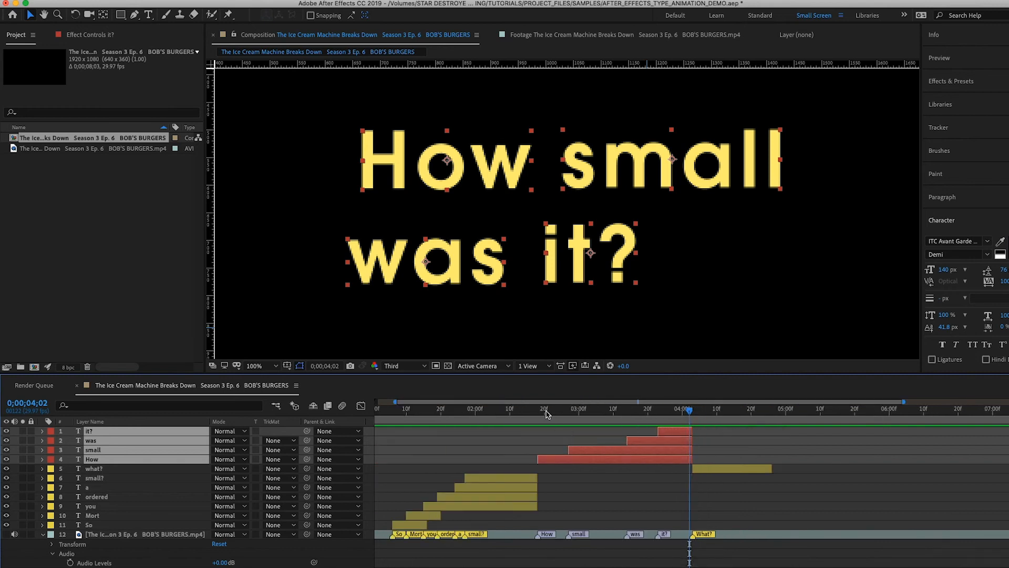
click(541, 409)
drag(540, 413, 565, 414)
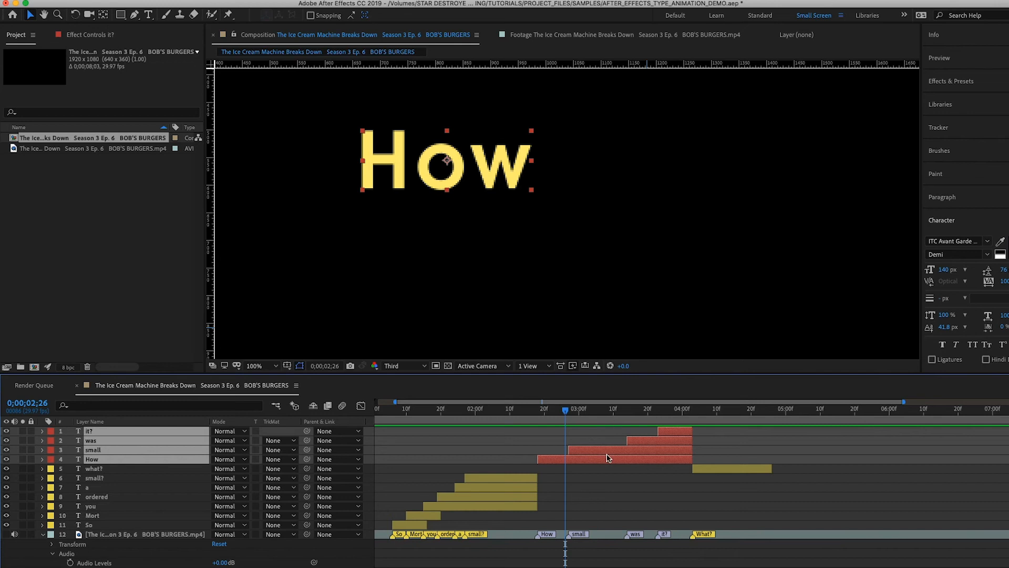
mouse_move(563, 413)
mouse_down()
mouse_move(515, 414)
mouse_move(555, 415)
mouse_up()
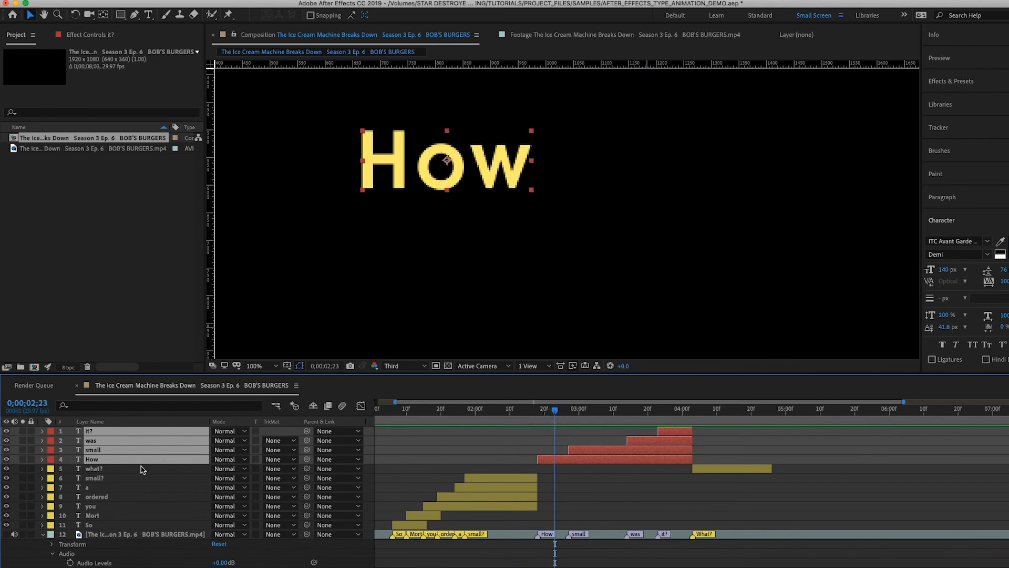
click(51, 432)
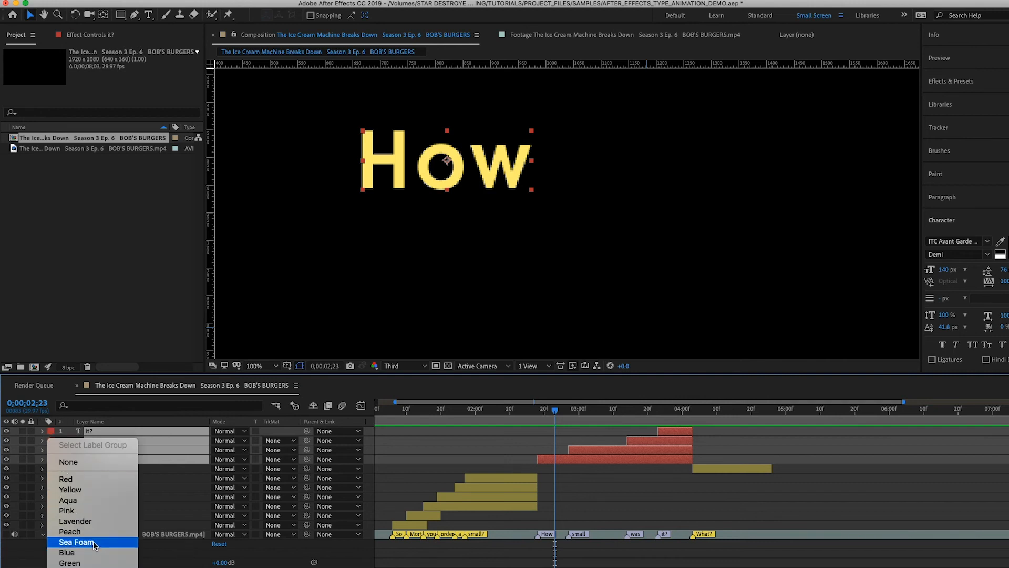
click(94, 521)
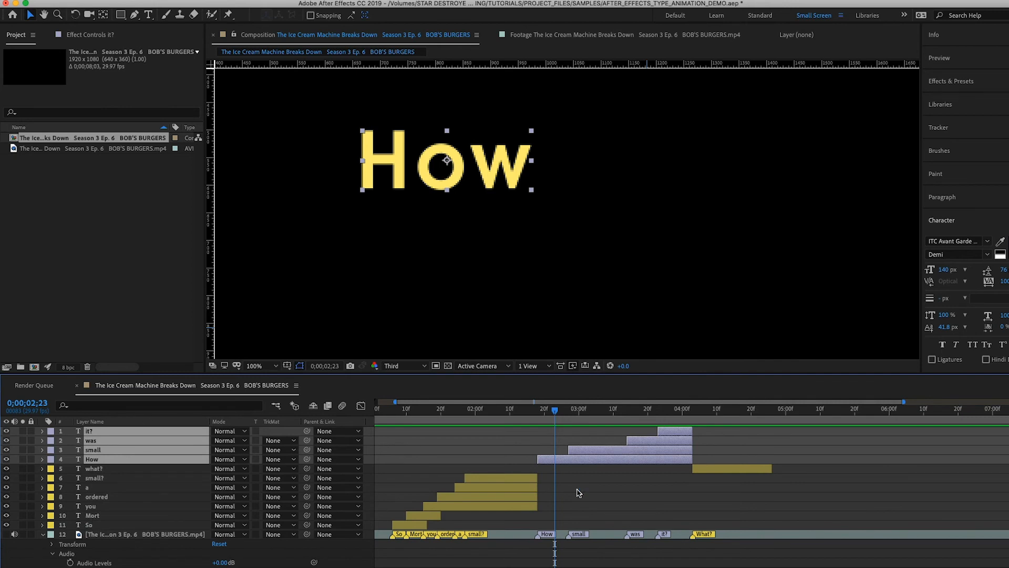
Deselect the Lavender text layers and make the Bob's Burgers video layer visible in the composition.
click(593, 490)
click(576, 459)
click(578, 490)
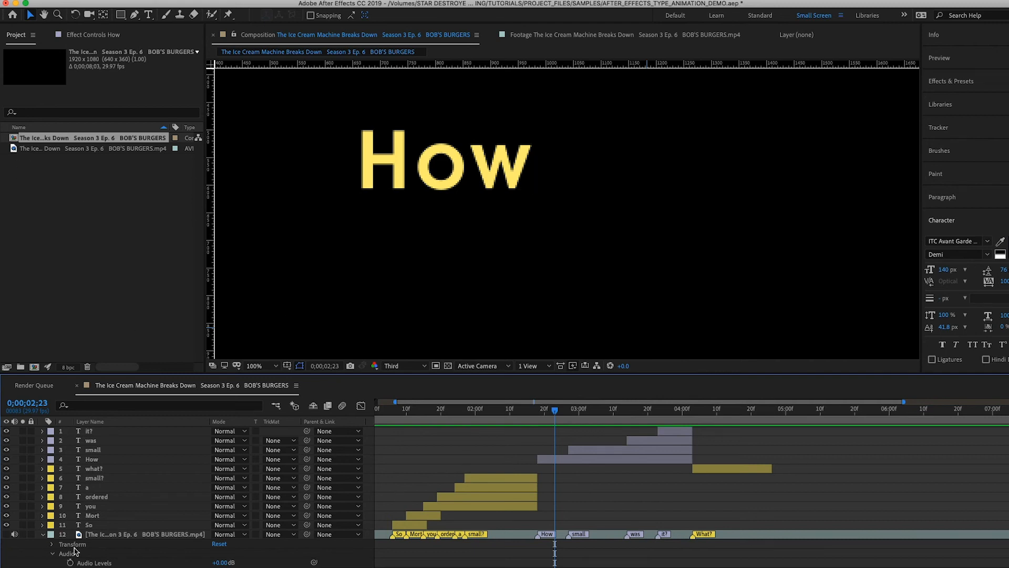
click(6, 534)
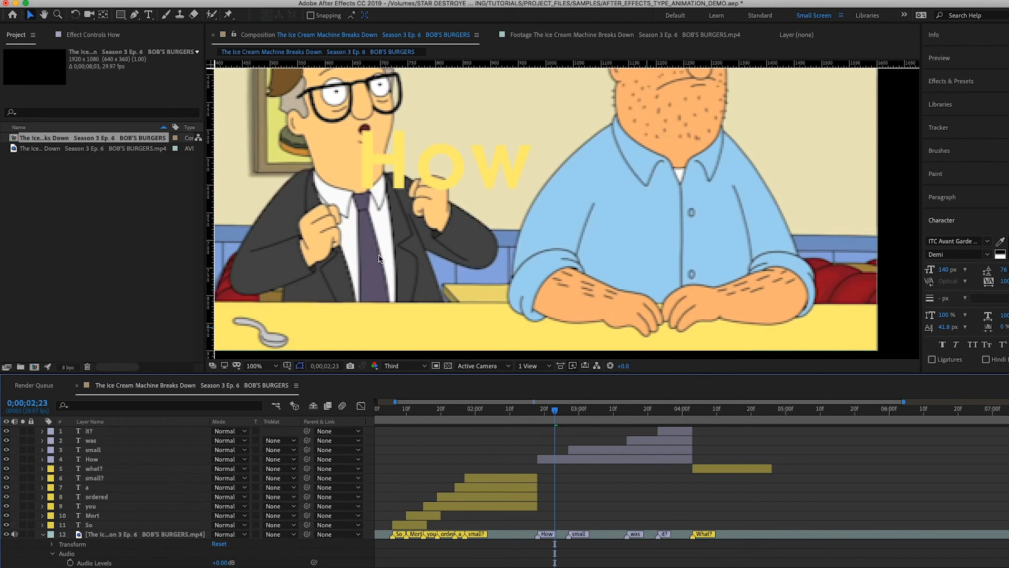
Create a 1920 x 1080 px solid with its colour sampled from the man's purple tie.
click(219, 1)
mouse_move(224, 5)
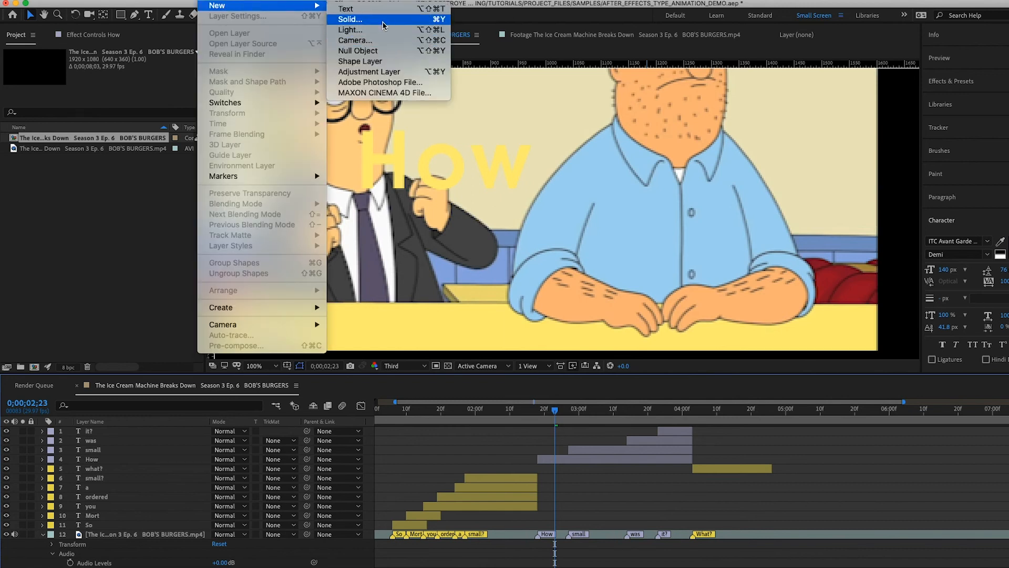
click(384, 21)
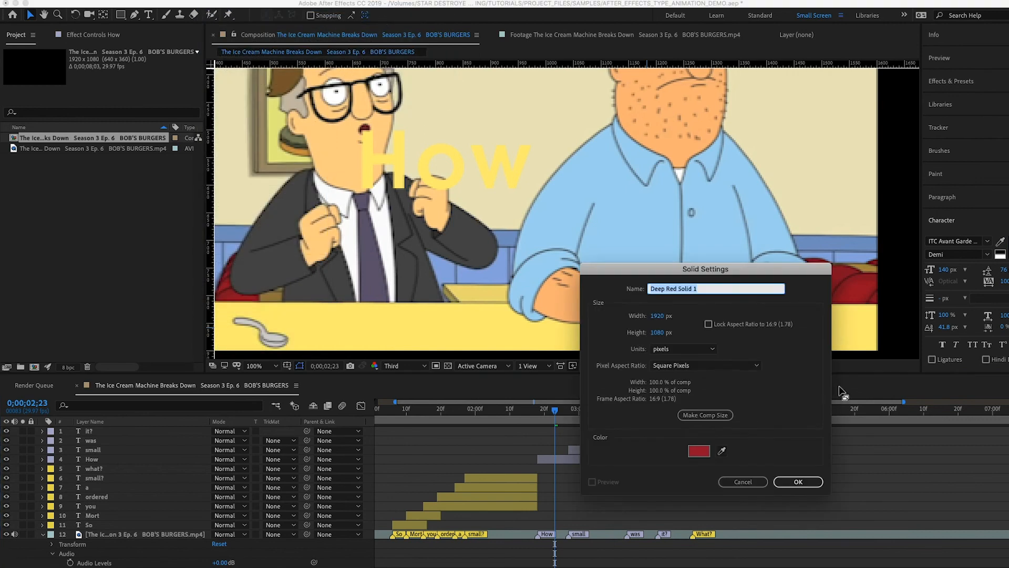
click(722, 450)
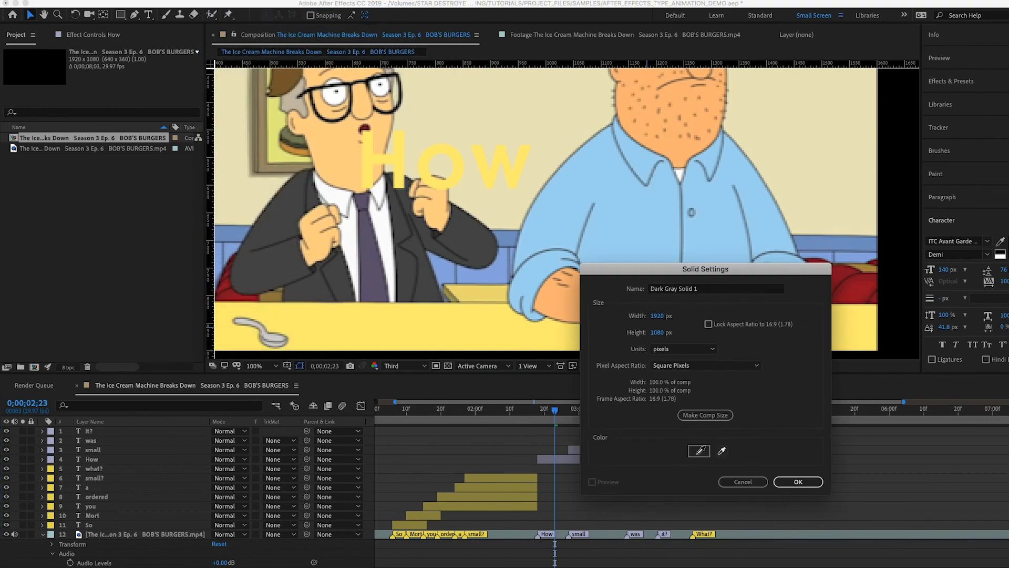
click(371, 268)
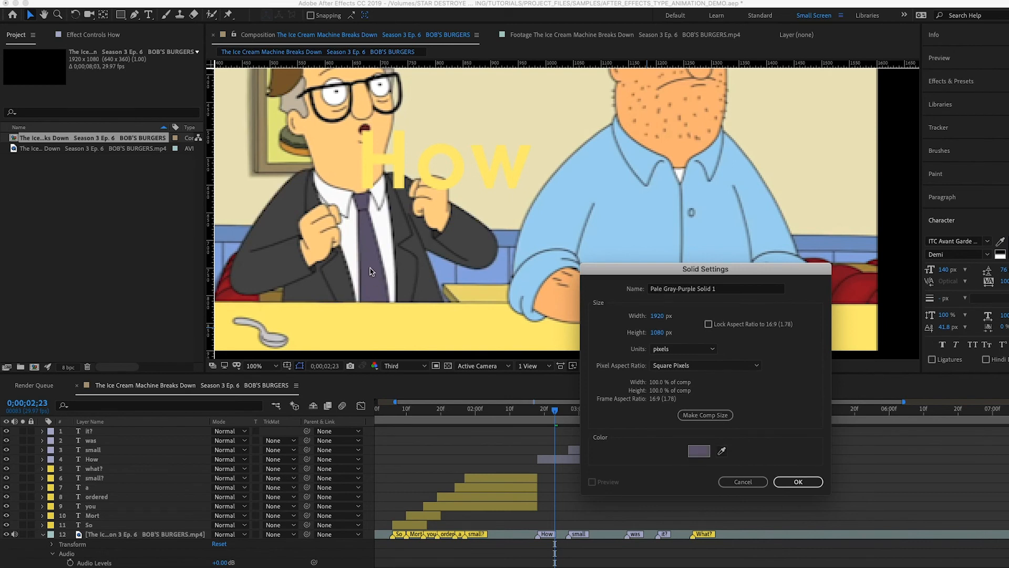
click(794, 481)
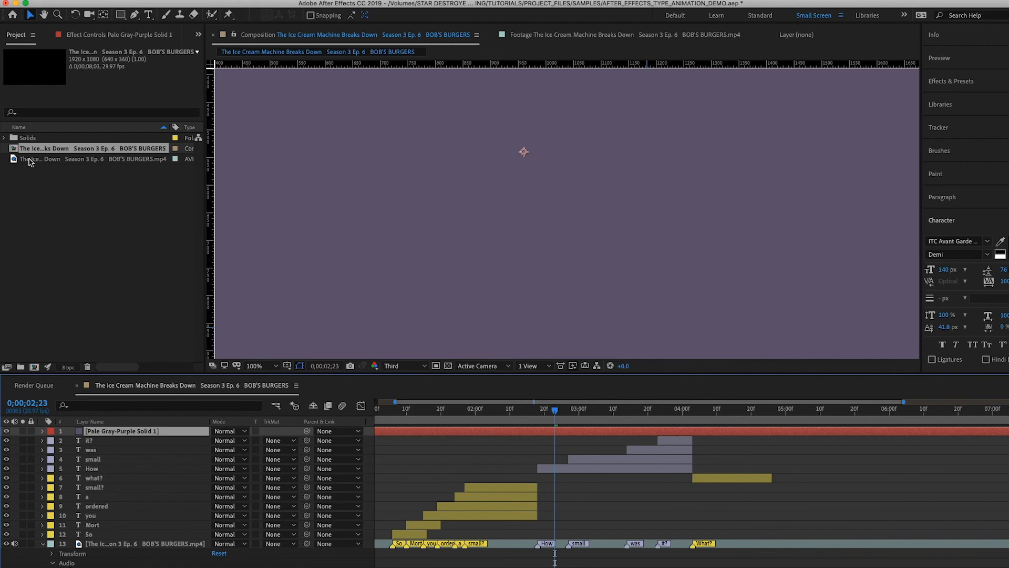
Expand the project's Solids folder and delete the gray-purple solid layer from the timeline, keeping its project item.
click(4, 137)
click(53, 149)
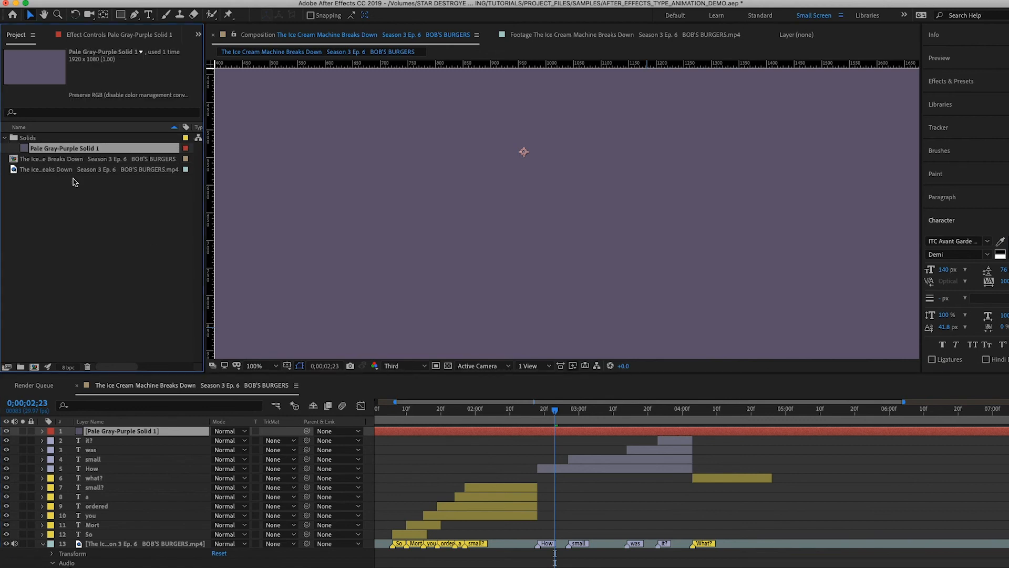
click(113, 432)
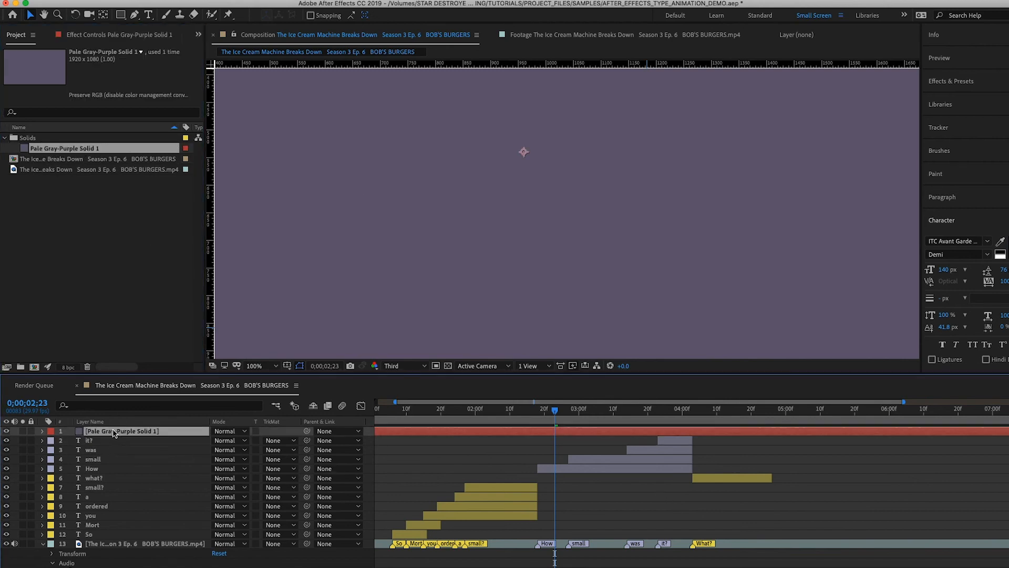
key(Delete)
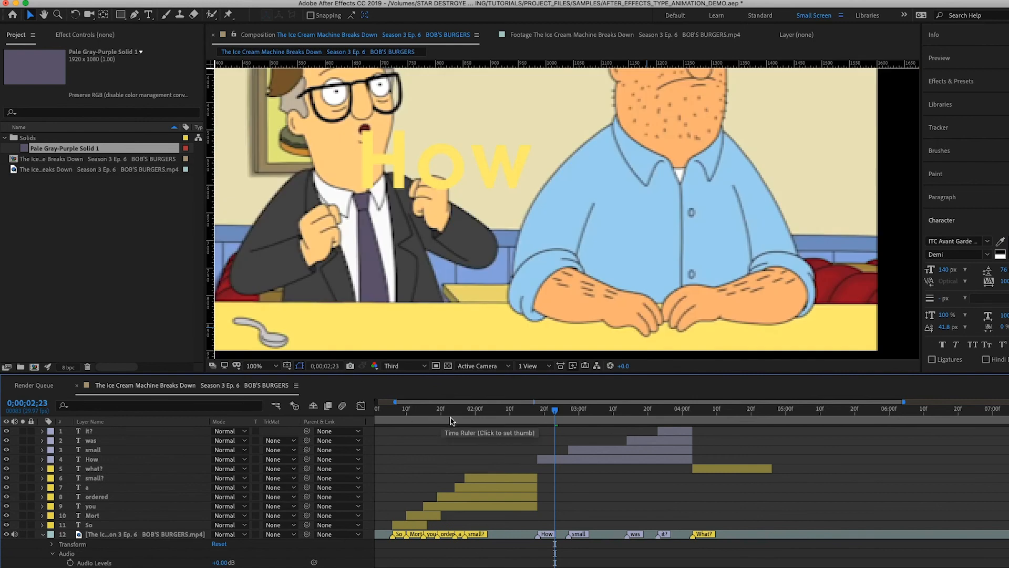
Create a solid in the pale yellow sampled from the restaurant wall and delete its layer from the timeline.
key(super+y)
click(722, 453)
click(487, 115)
click(798, 482)
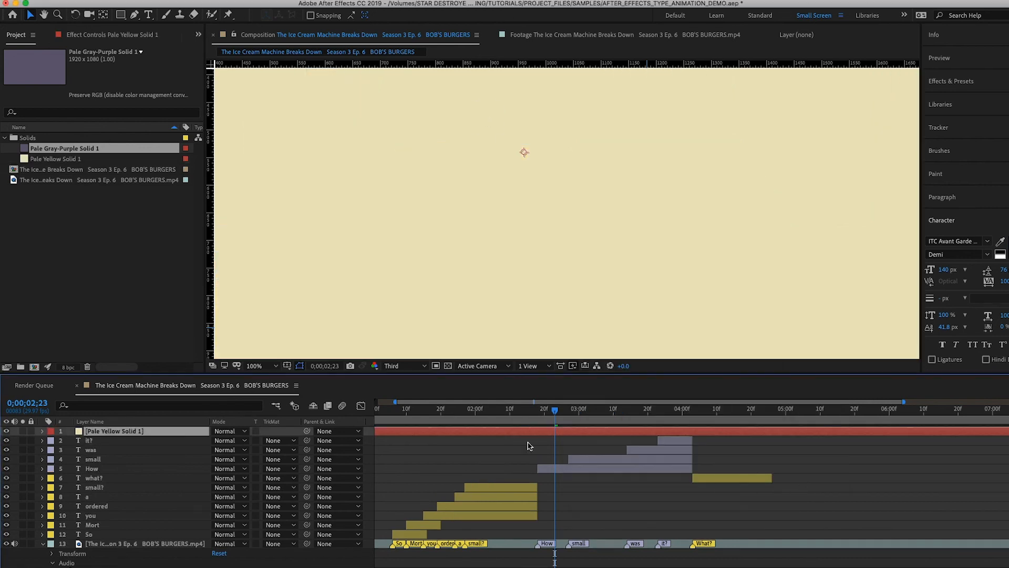
key(Delete)
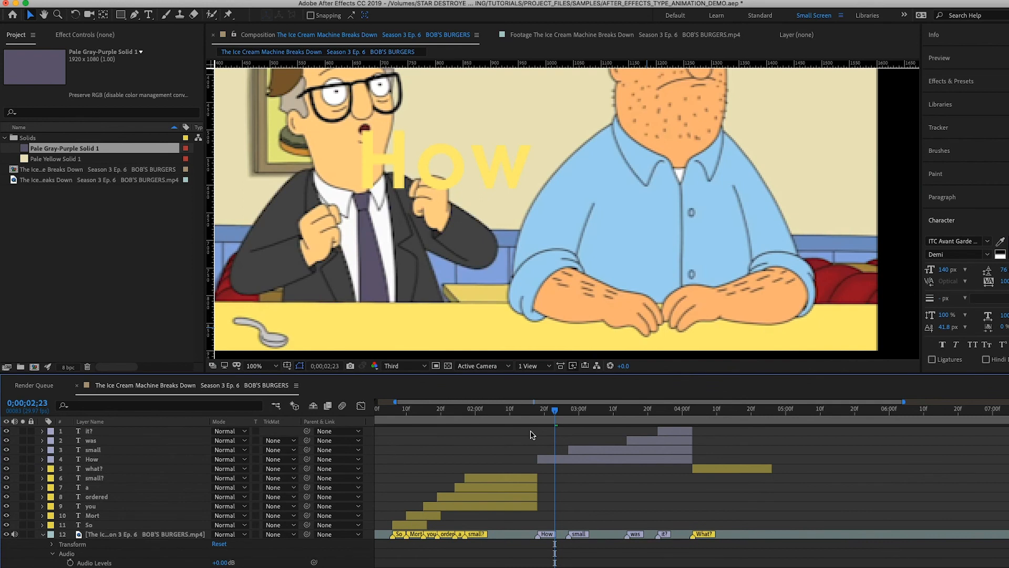
Create a solid in the red sampled from the booth seat, delete its timeline layer, and preview the stored solids in the project.
key(super+y)
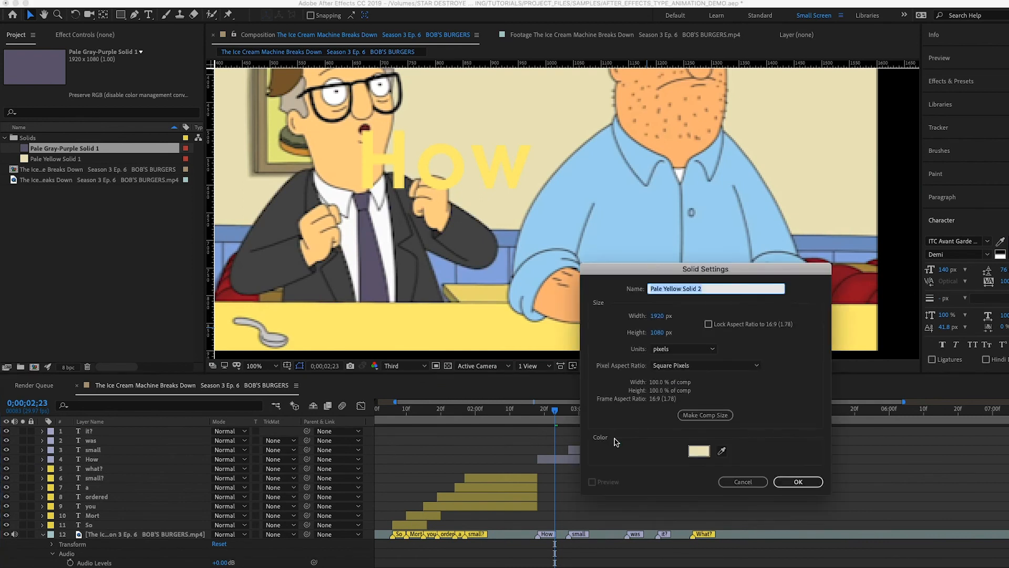
click(722, 451)
click(864, 290)
click(804, 481)
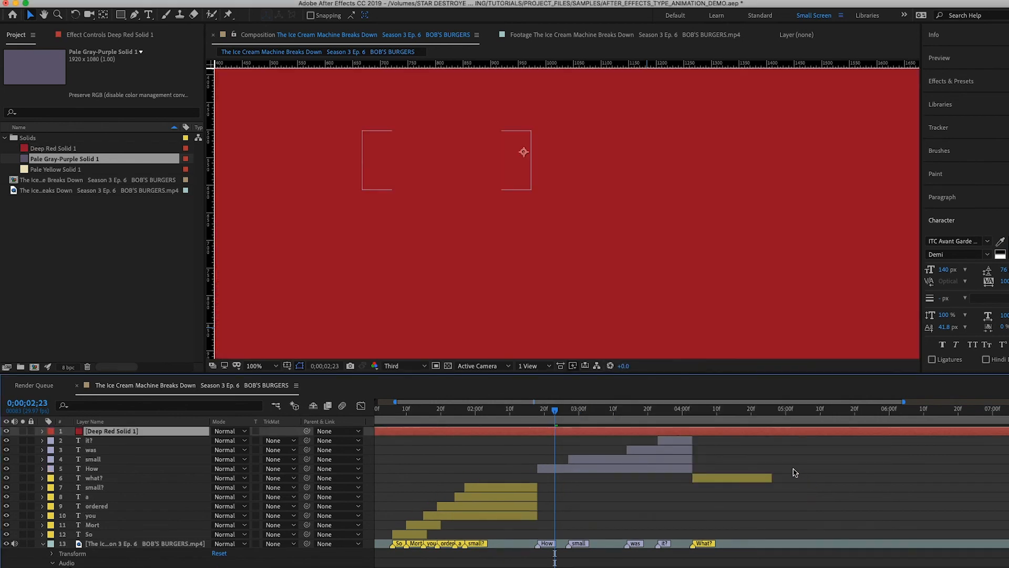
click(488, 456)
click(491, 431)
key(Delete)
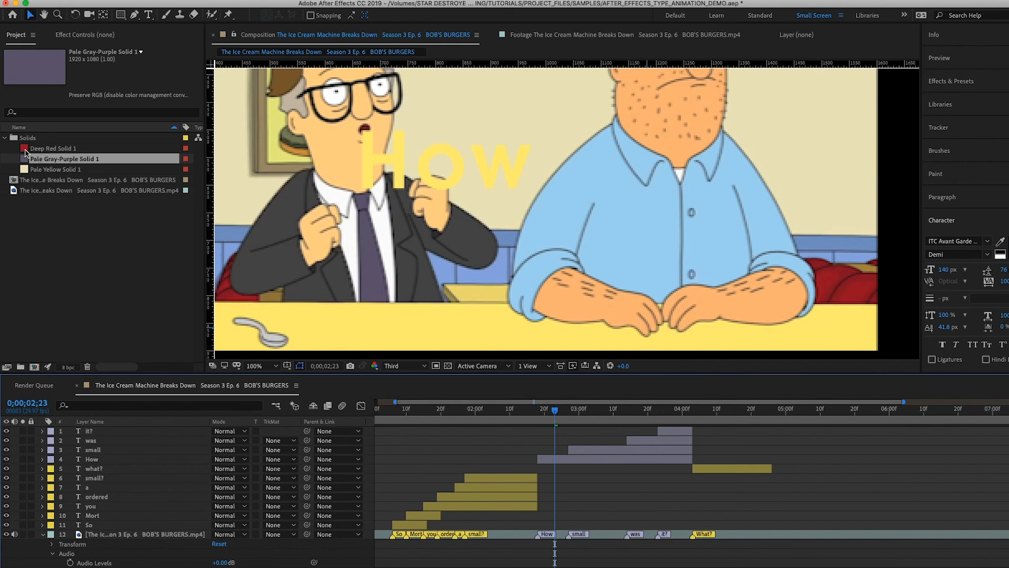
click(43, 149)
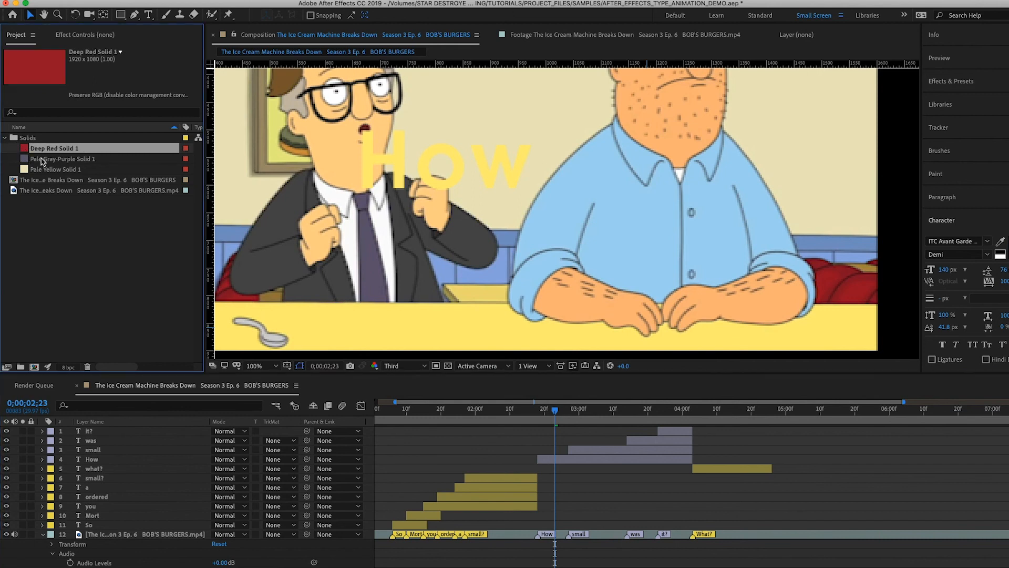
click(41, 160)
click(26, 169)
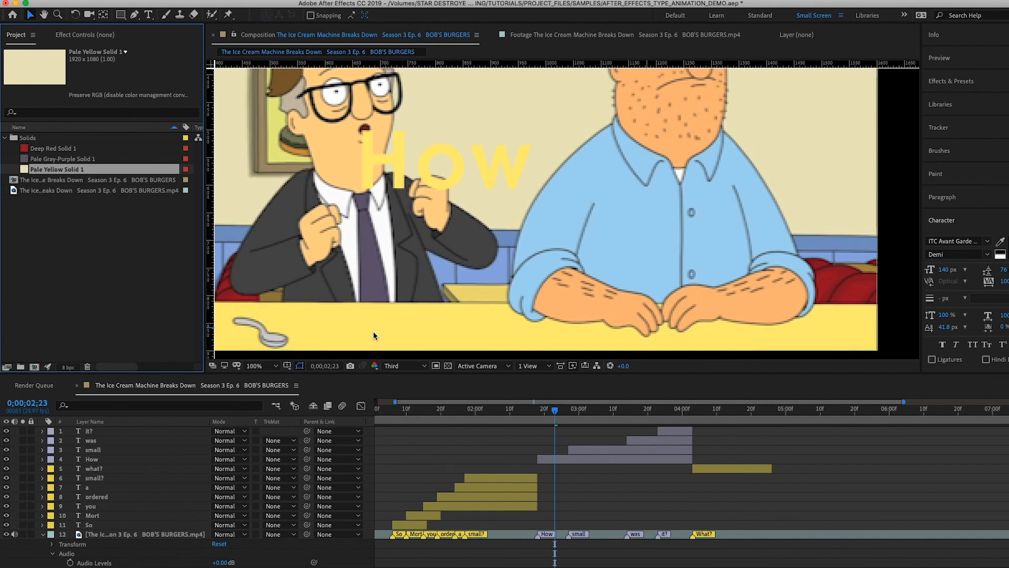
At 0;00;01;26, create a solid in the white sampled from the man's shirt and delete its layer from the timeline.
drag(554, 409, 461, 412)
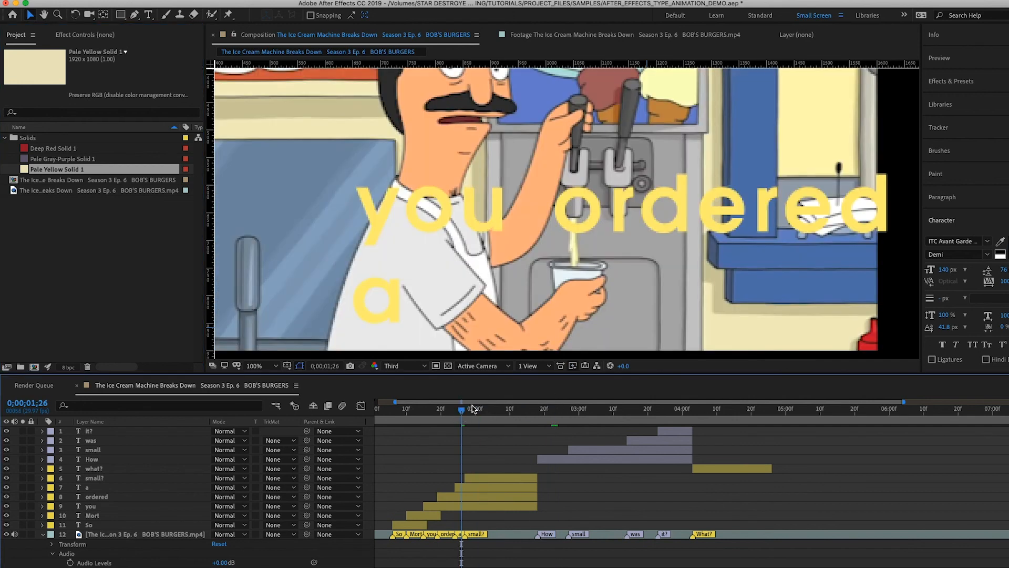
key(super+y)
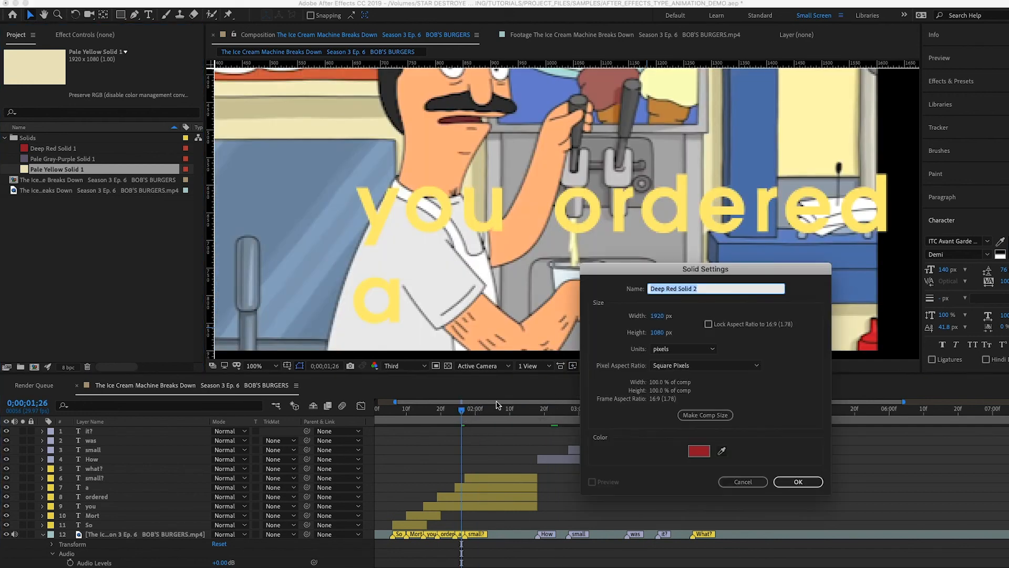
click(722, 453)
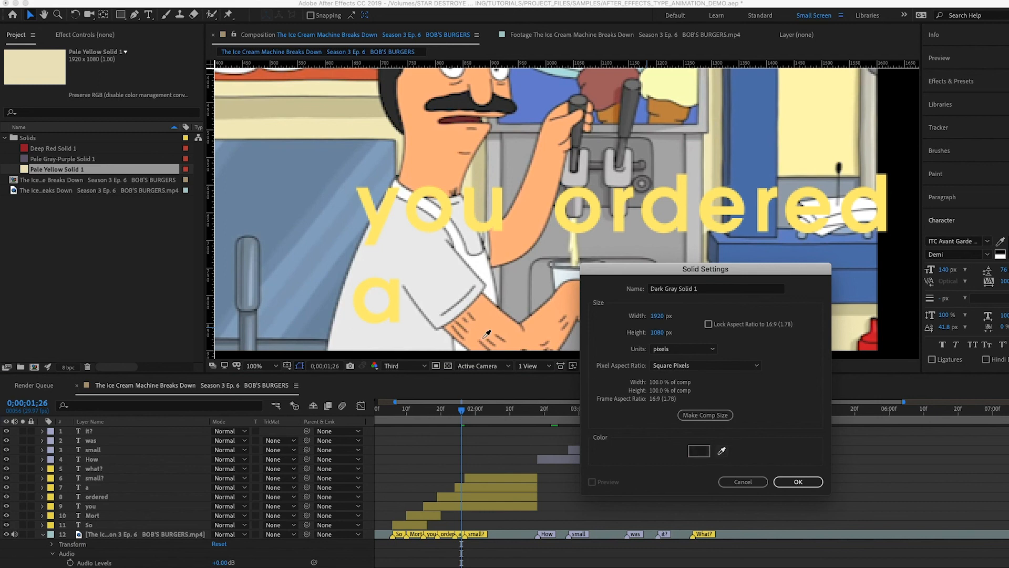
click(800, 482)
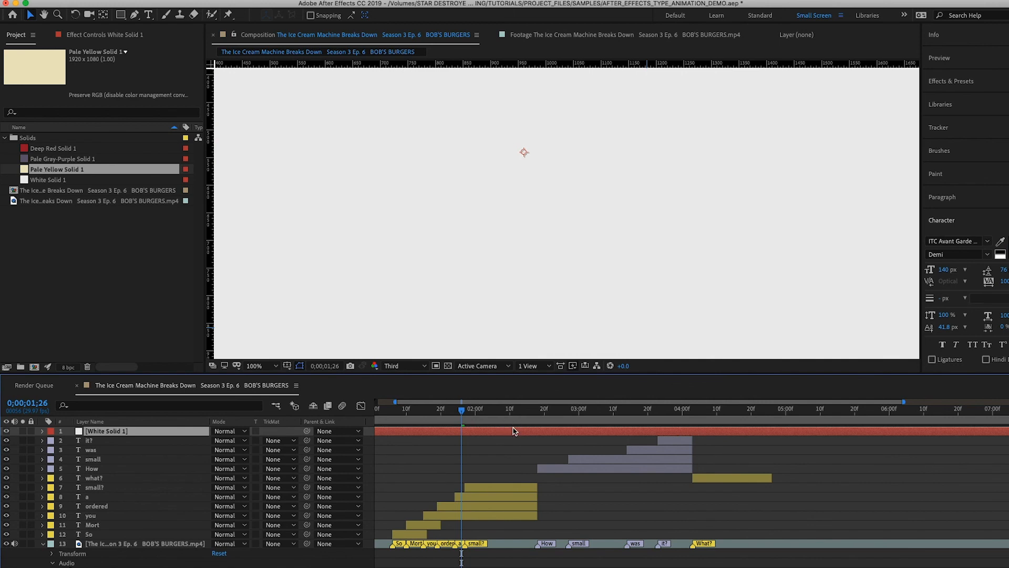
key(Delete)
Hide the video at 0;00;03;05 and set the Lavender group's text colour to 635972, sampled from the gray-purple solid.
drag(558, 410, 597, 410)
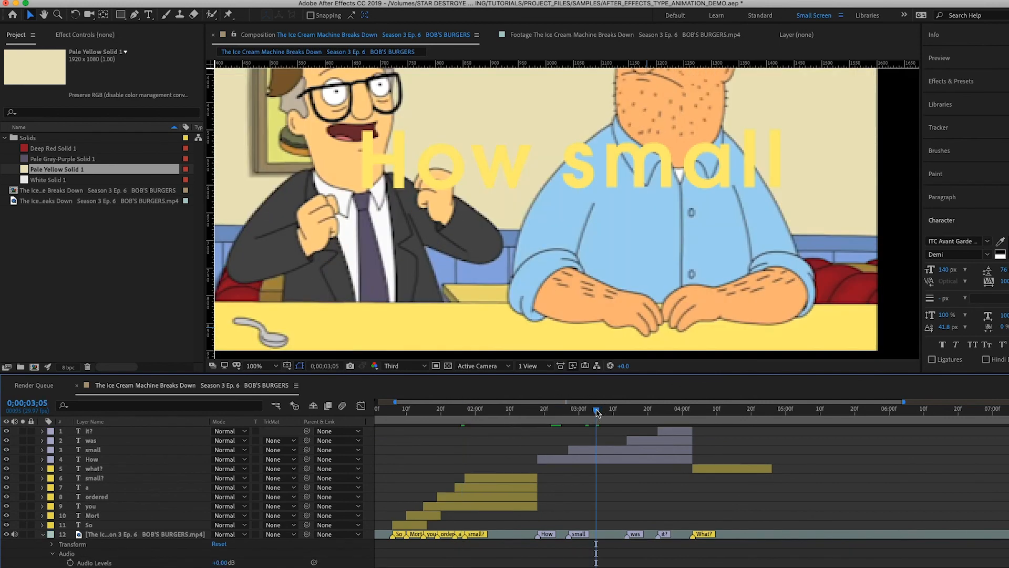
click(7, 534)
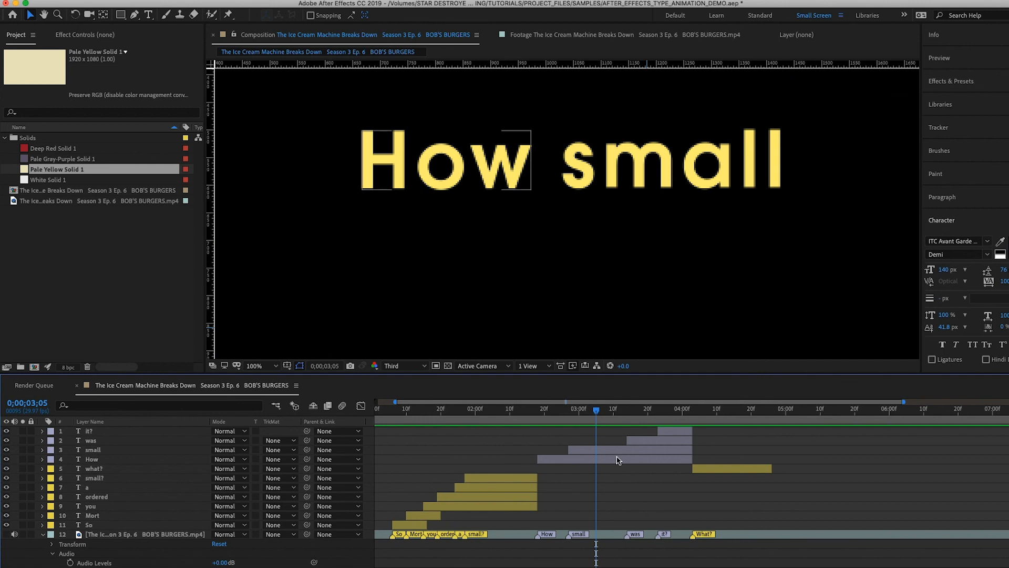
click(50, 431)
click(92, 445)
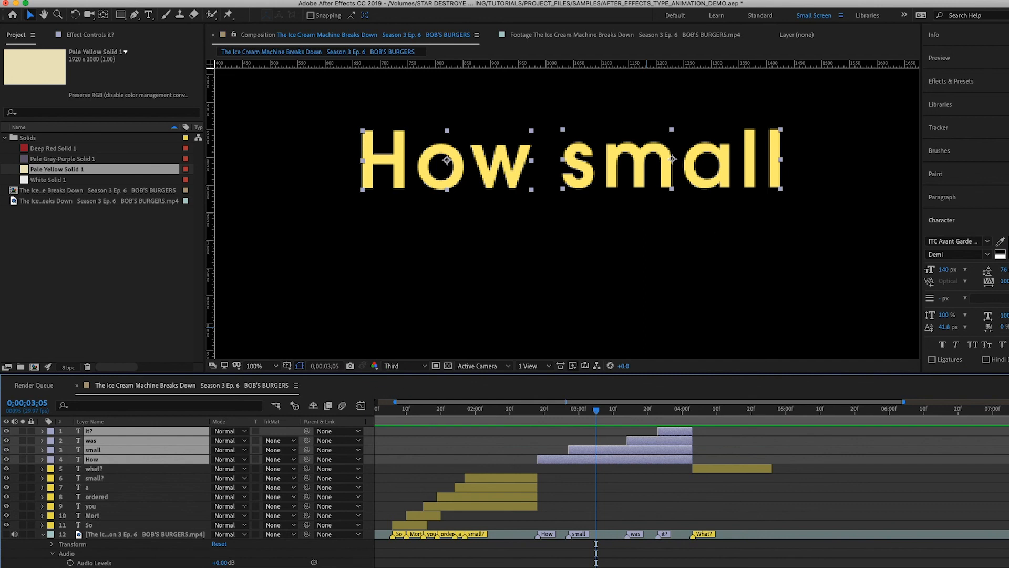
click(1000, 254)
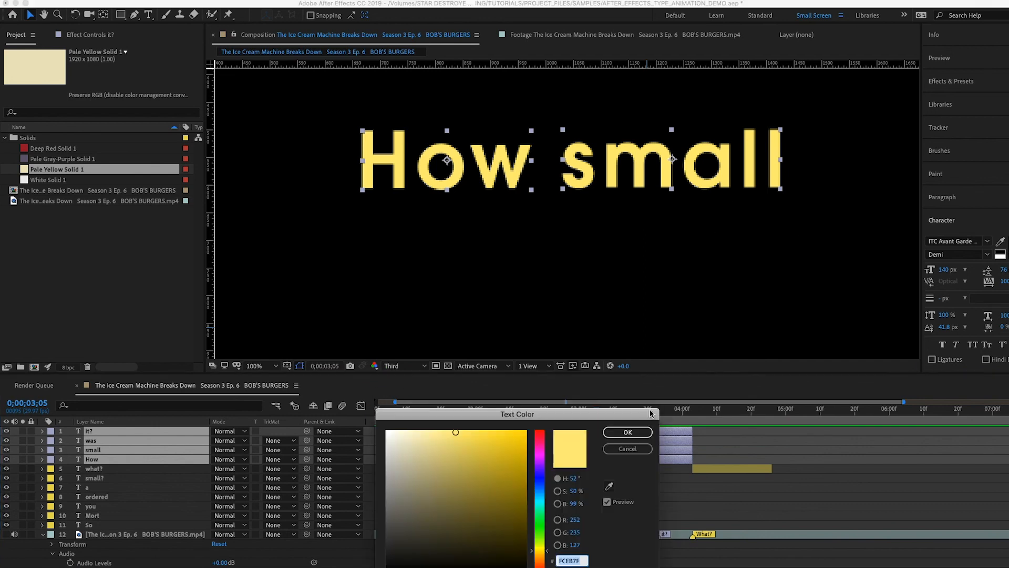
click(610, 488)
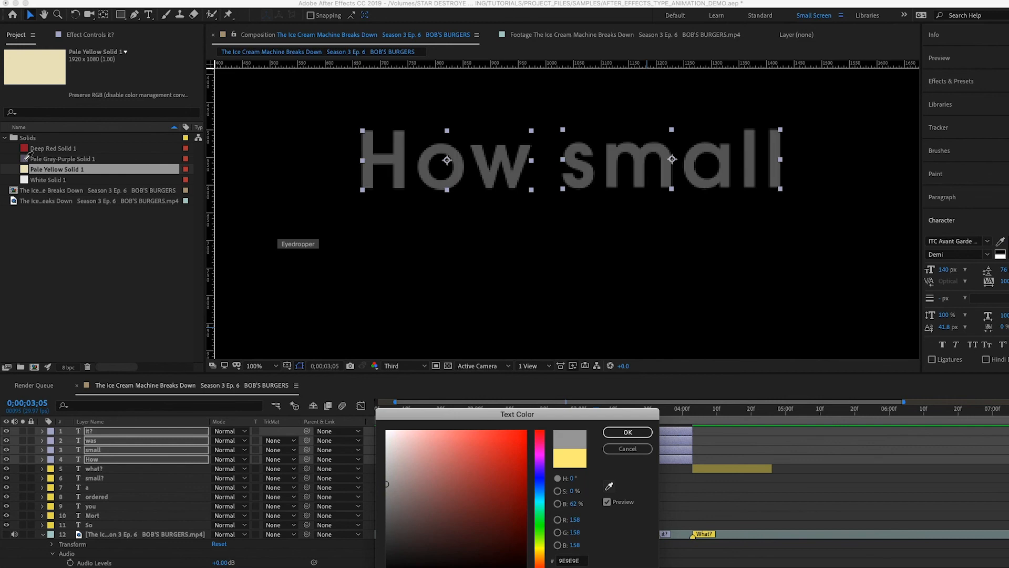
click(25, 158)
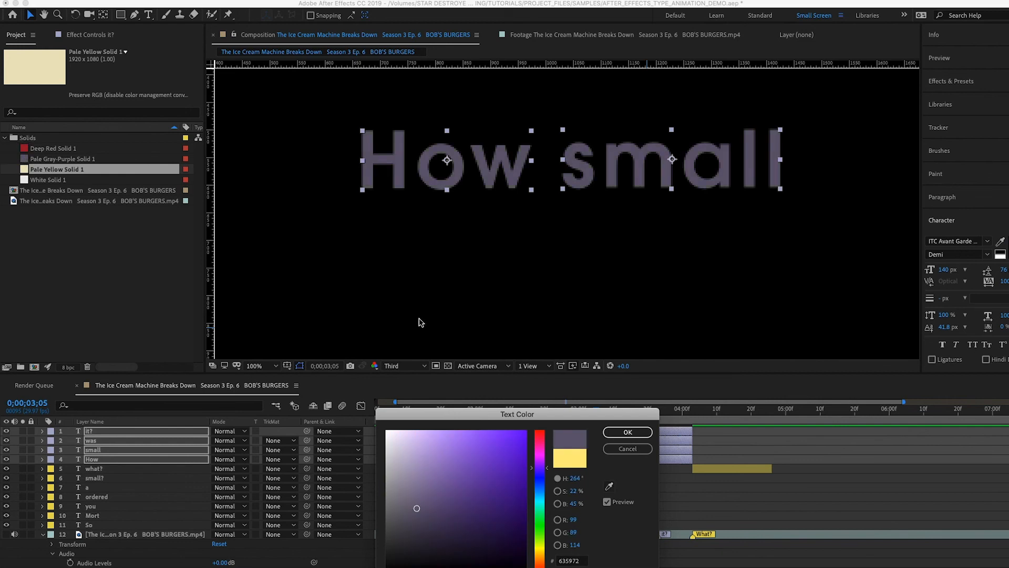
click(626, 431)
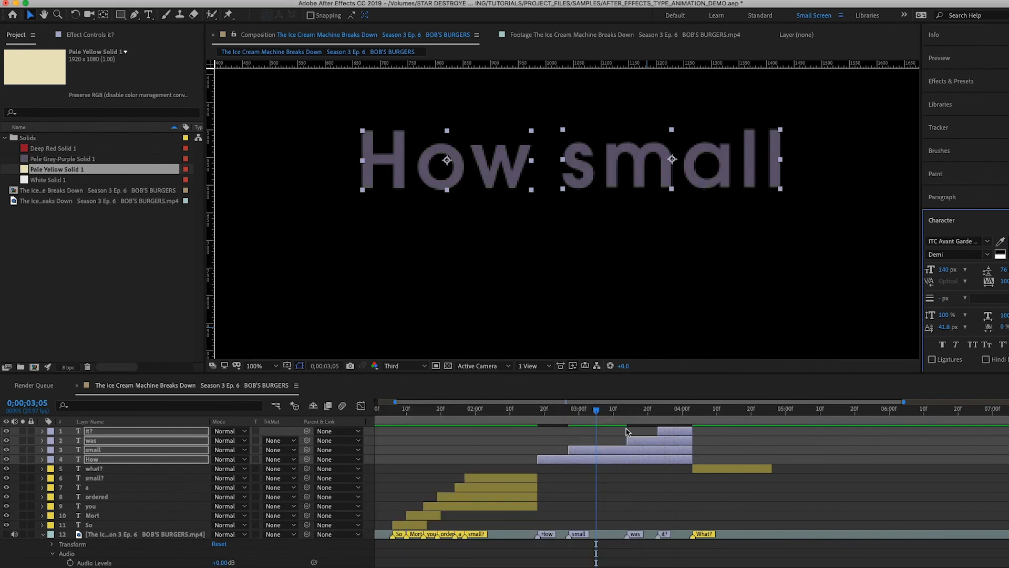
click(626, 432)
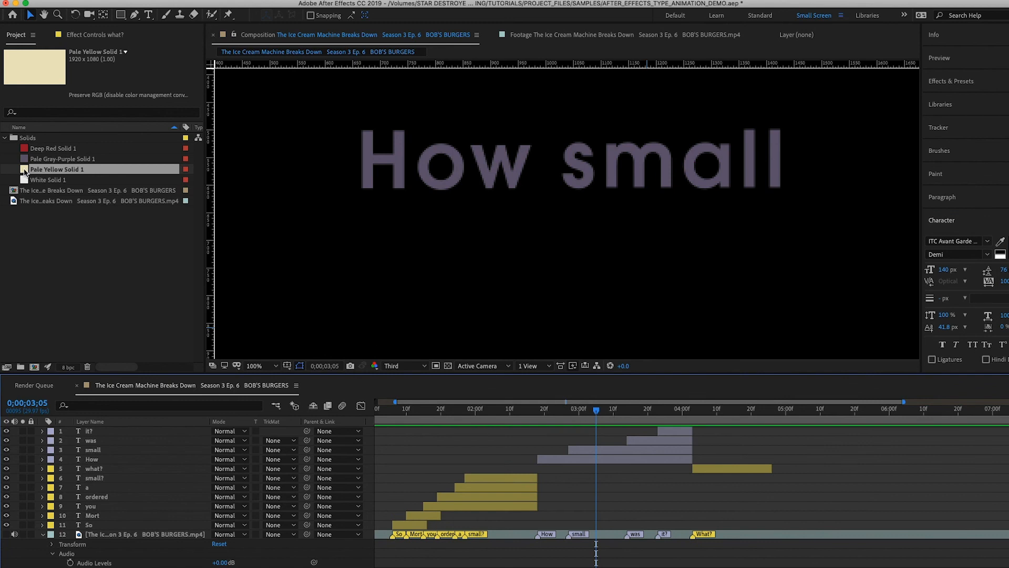
Place Pale Yellow Solid 1 between the text layers and the video, trimmed to run from 0;00;02;18 to 0;00;04;02.
drag(24, 173, 121, 534)
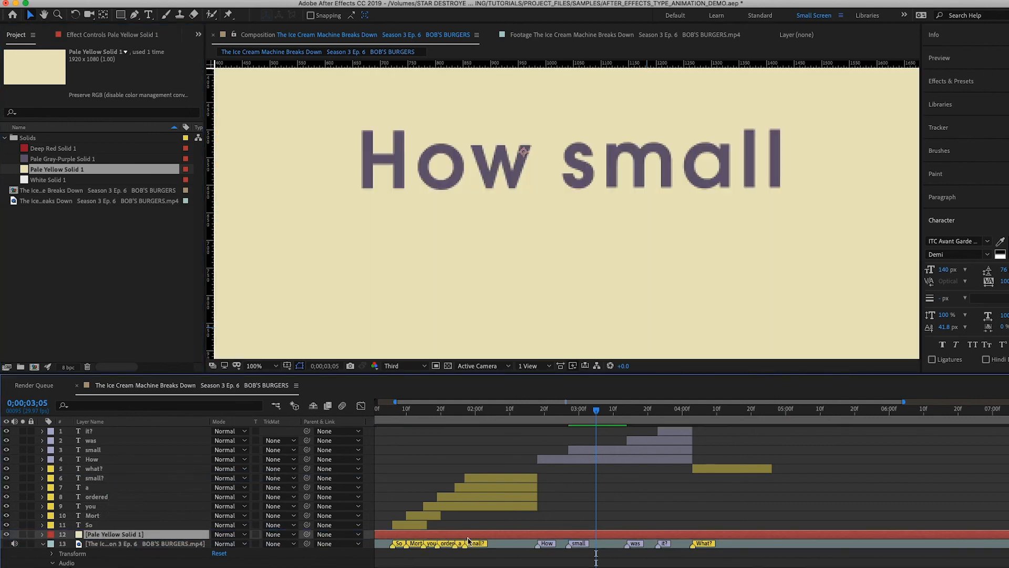
drag(550, 413, 538, 413)
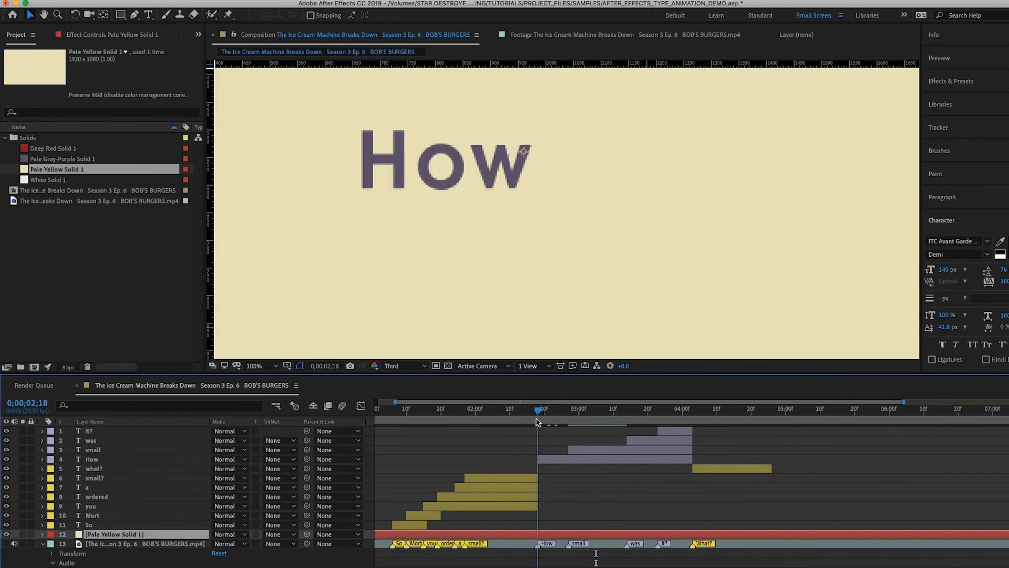
key(alt+bracketleft)
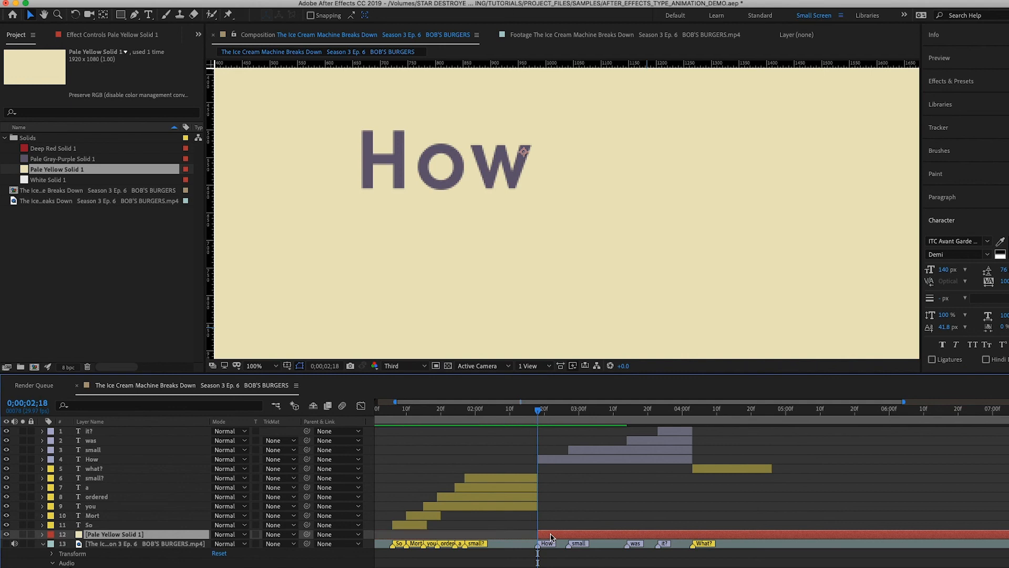
drag(672, 415, 690, 415)
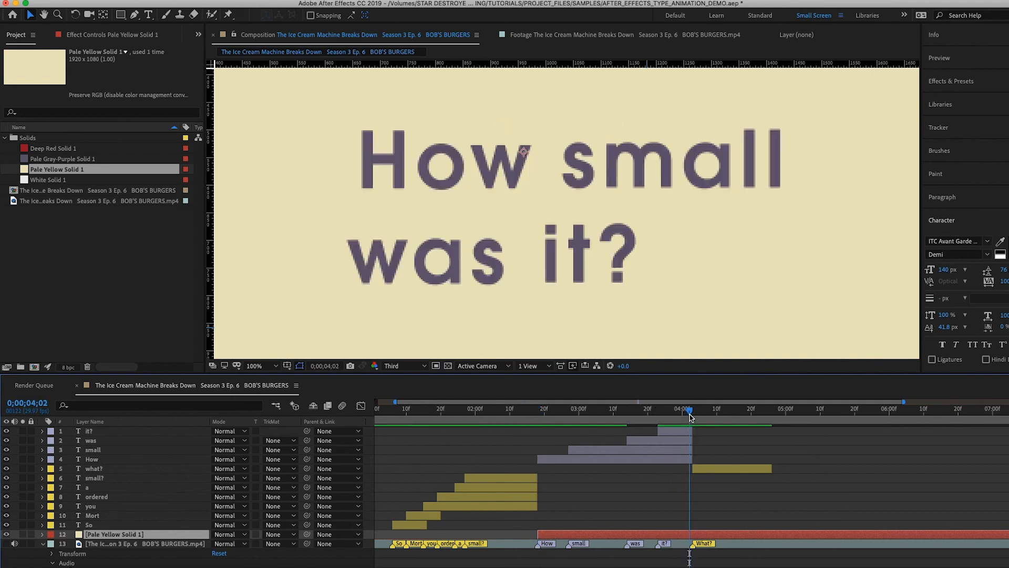
key(alt+bracketright)
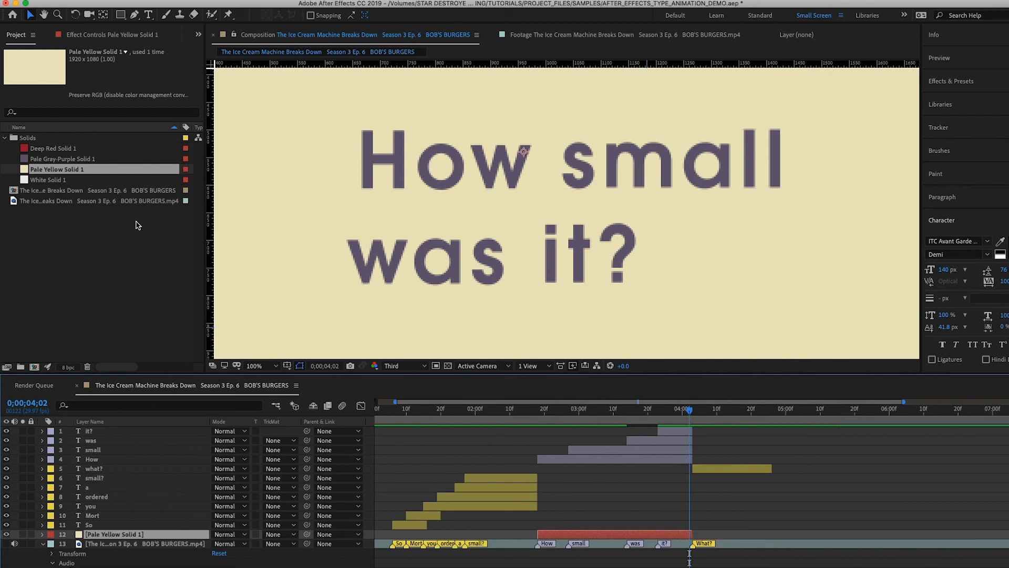
Try White Solid 1 as the background directly above the video, check it at 0;00;01;15, and delete it from the timeline.
drag(50, 180, 151, 540)
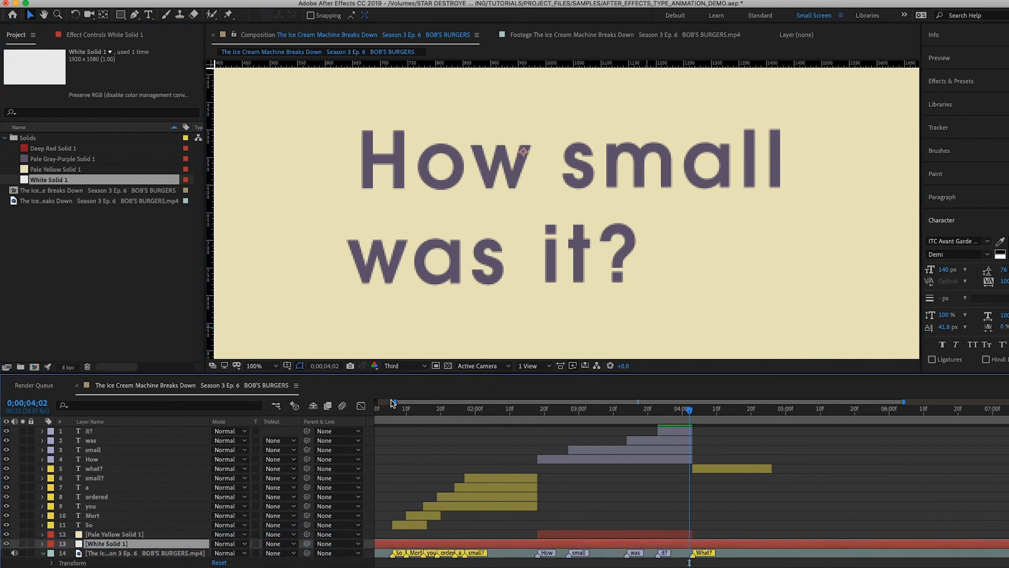
drag(388, 405, 424, 411)
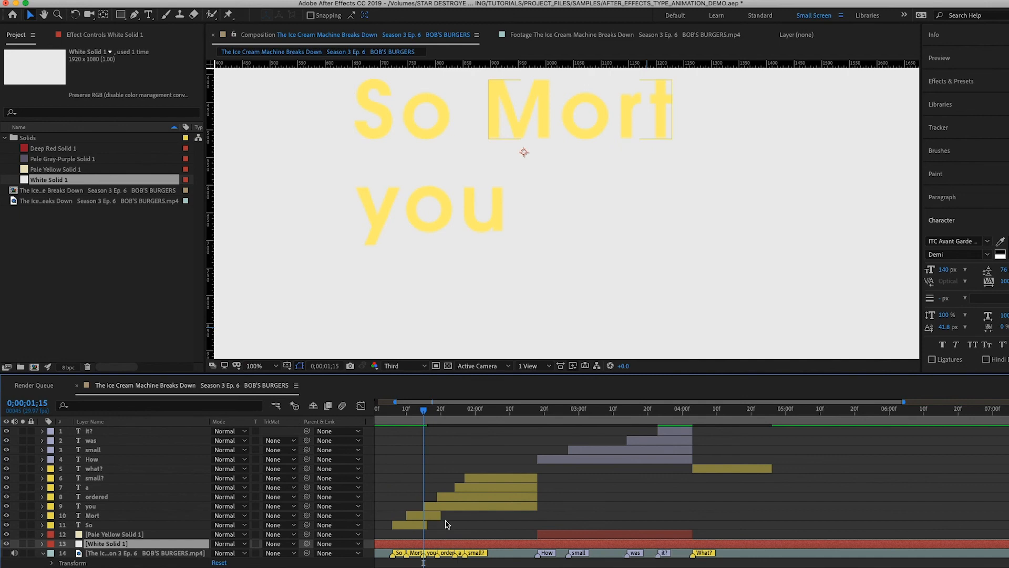
key(Delete)
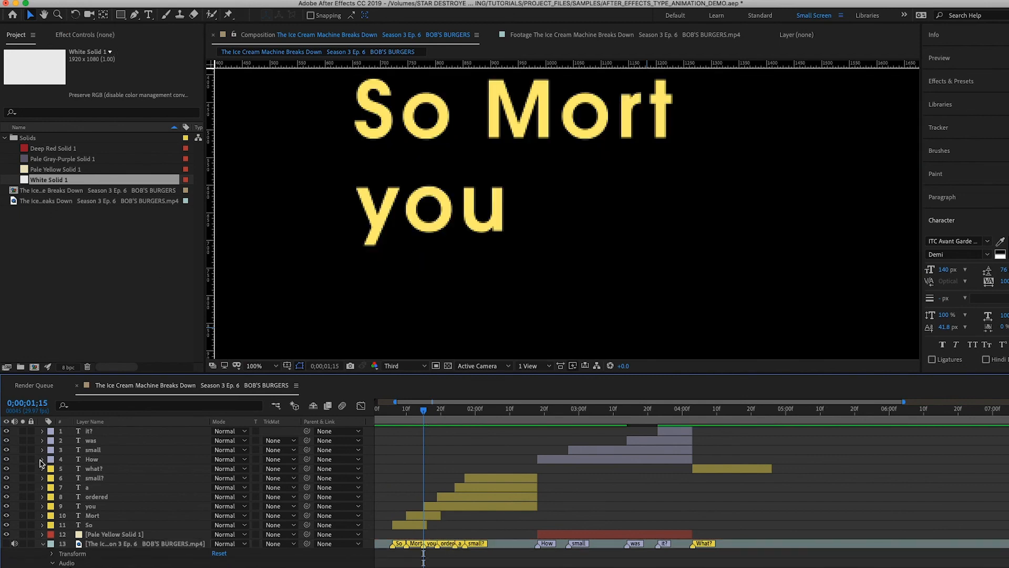
Show the video at 0;00;01;15, create a solid in the gray sampled from the ice cream machine, and delete its timeline layer.
click(7, 544)
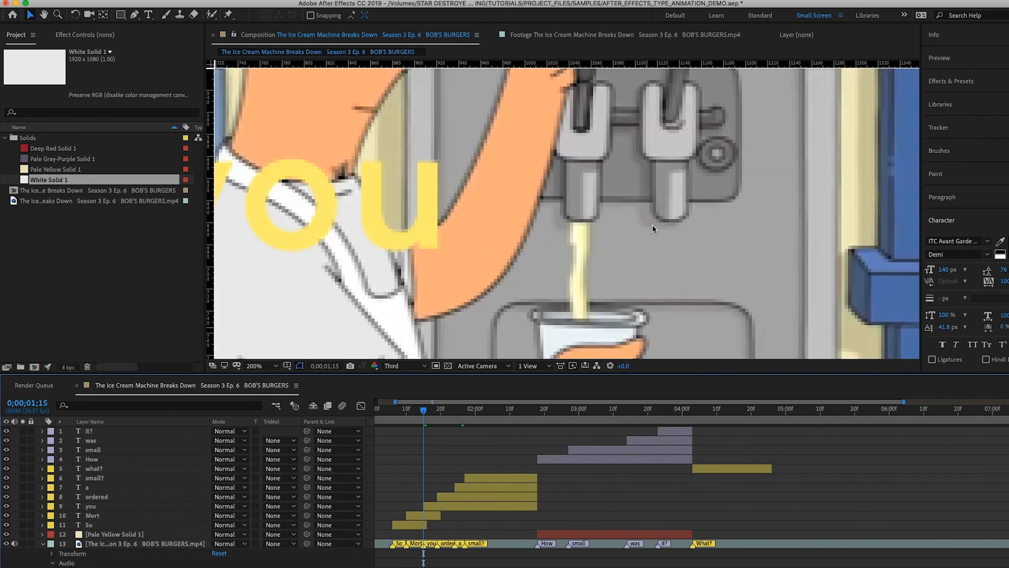
key(super+y)
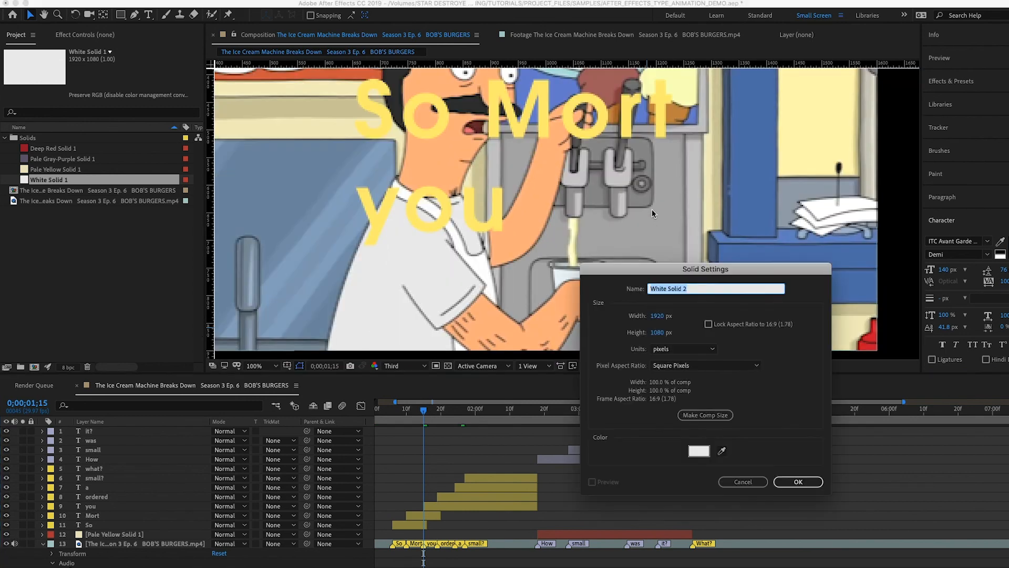
click(722, 451)
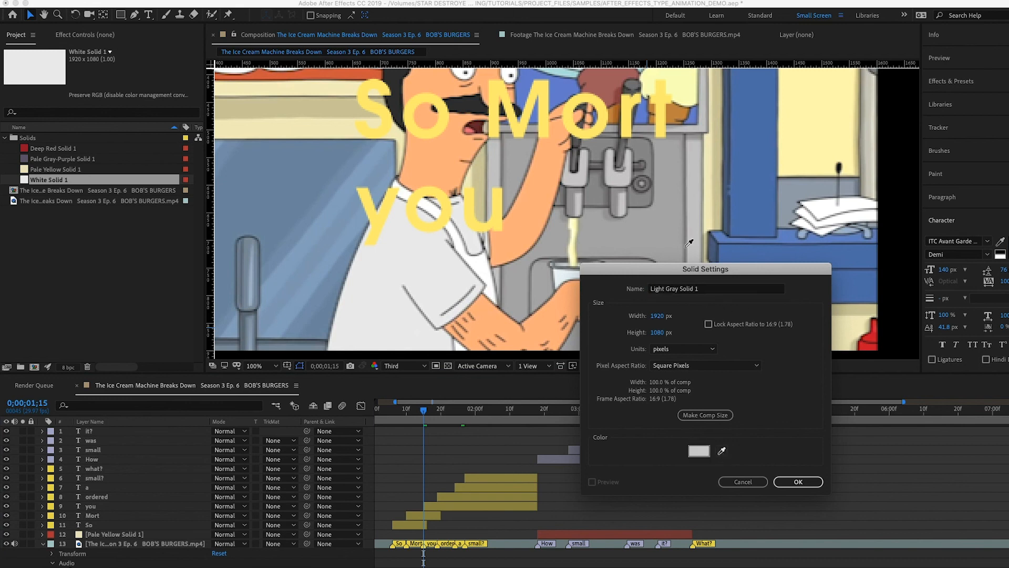
click(638, 202)
click(792, 480)
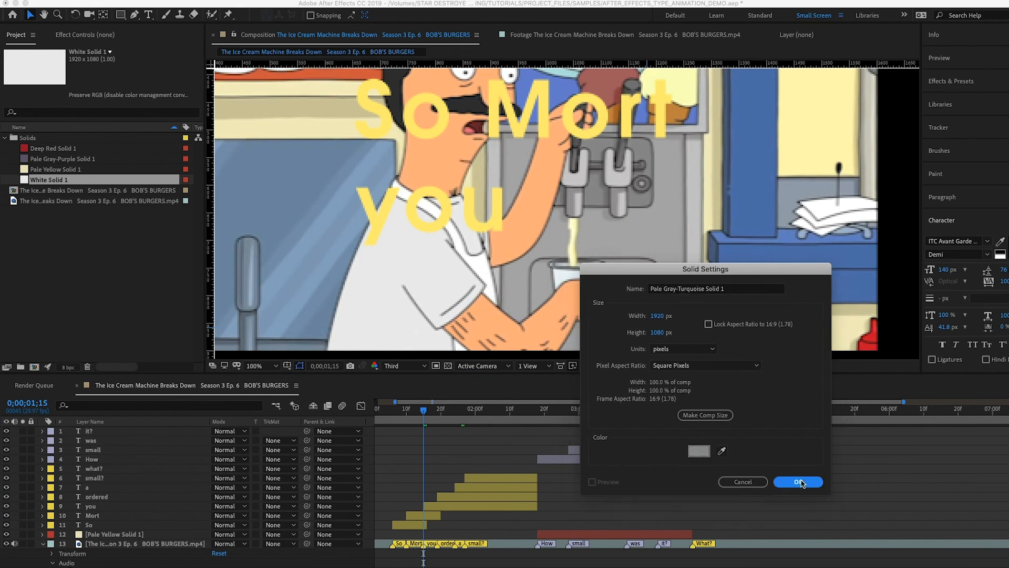
key(Delete)
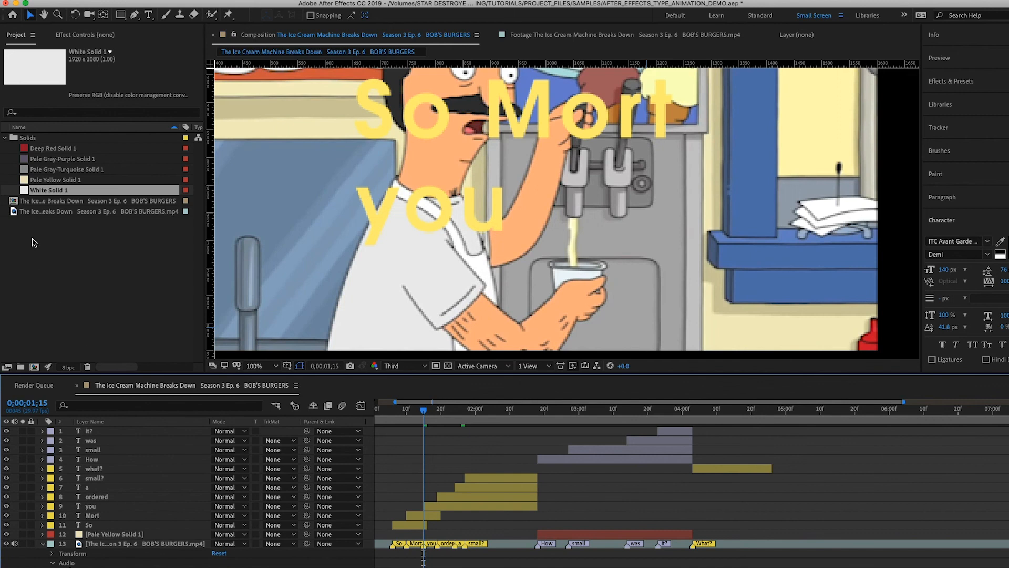
Place Pale Gray-Turquoise Solid 1 between Pale Yellow Solid 1 and the video, and preview the animation from 0;00;01;04.
drag(26, 172, 80, 542)
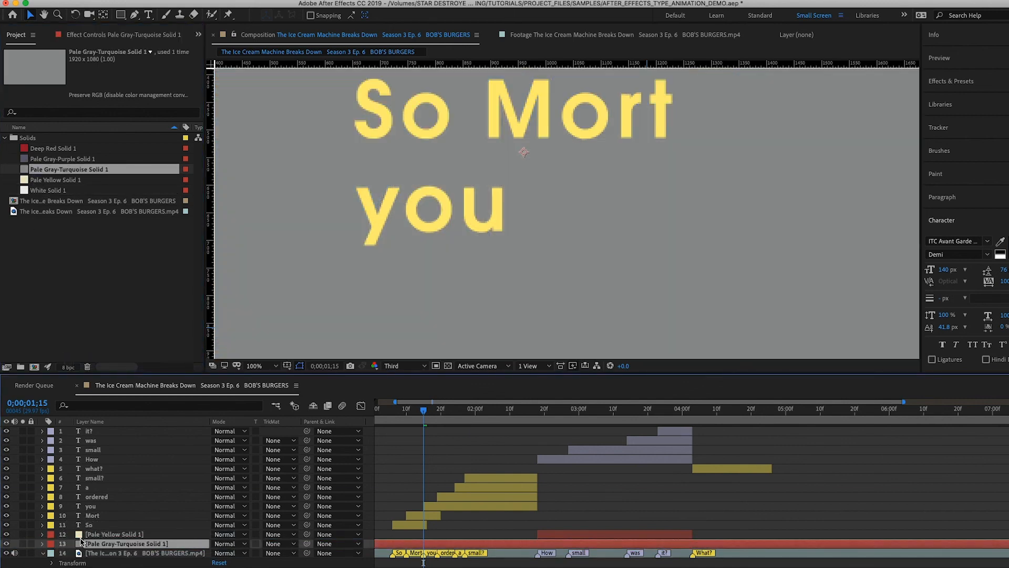
scroll(433, 216, down, 2)
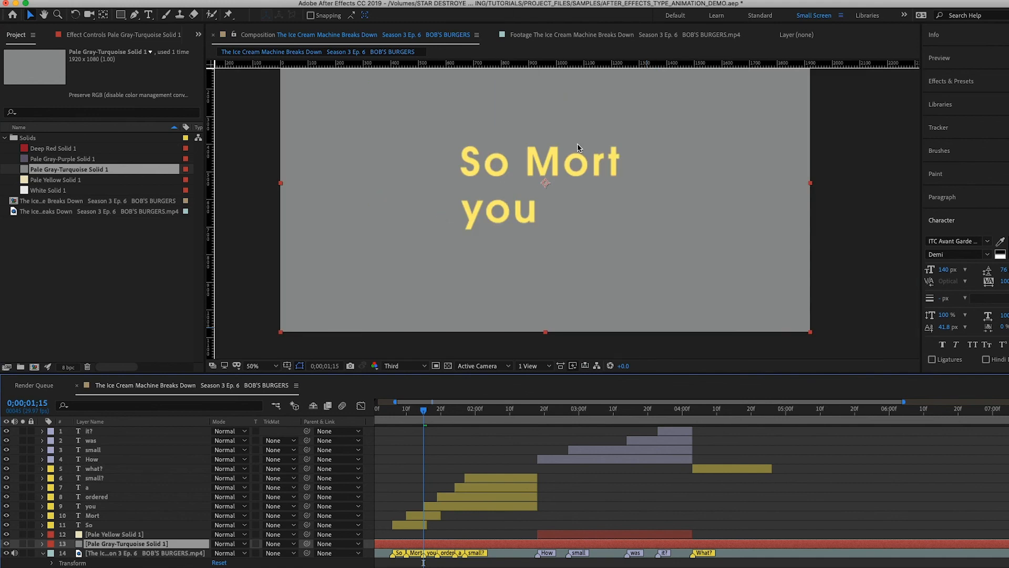
click(389, 416)
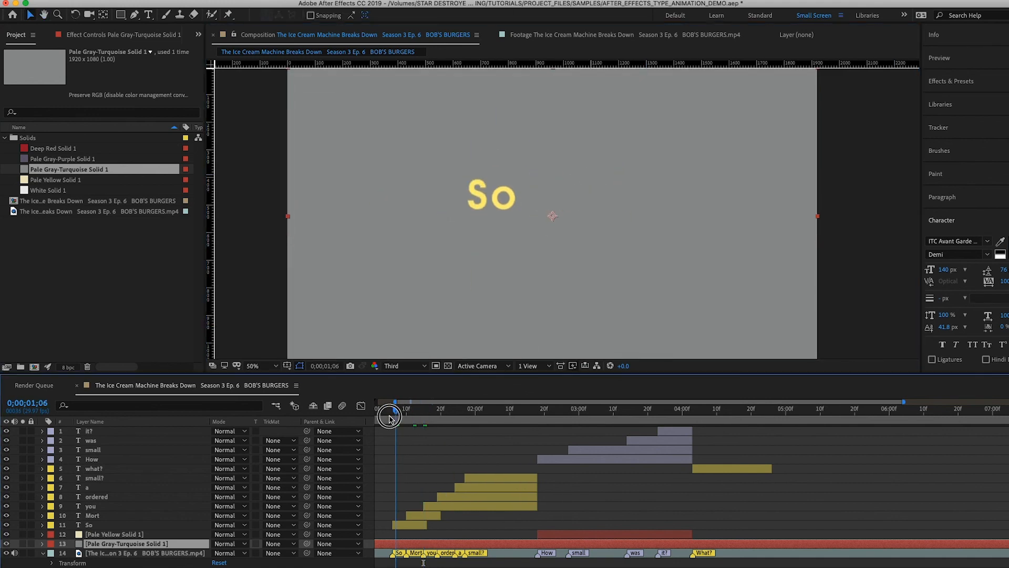
click(386, 417)
key(space)
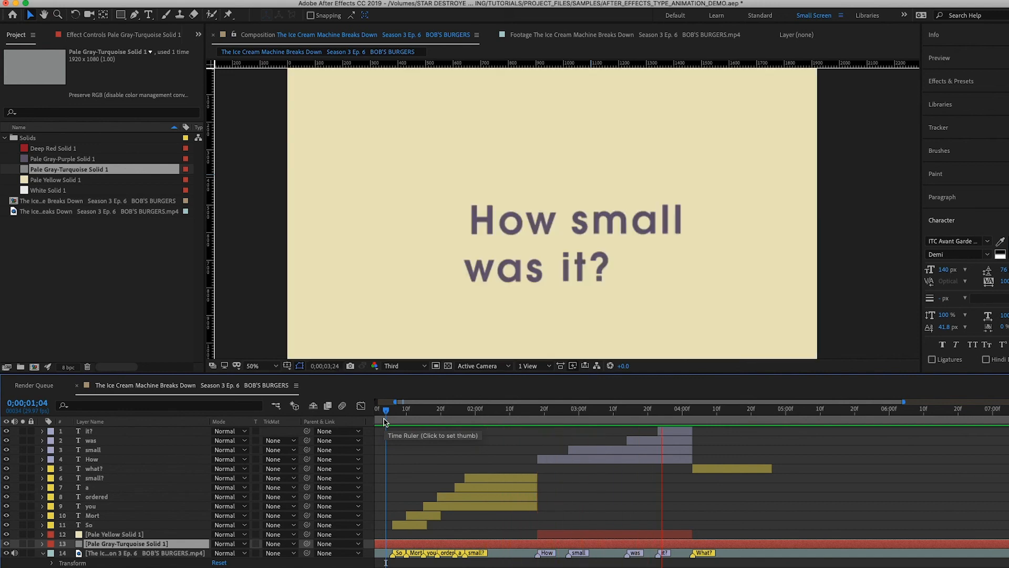
drag(401, 420, 430, 437)
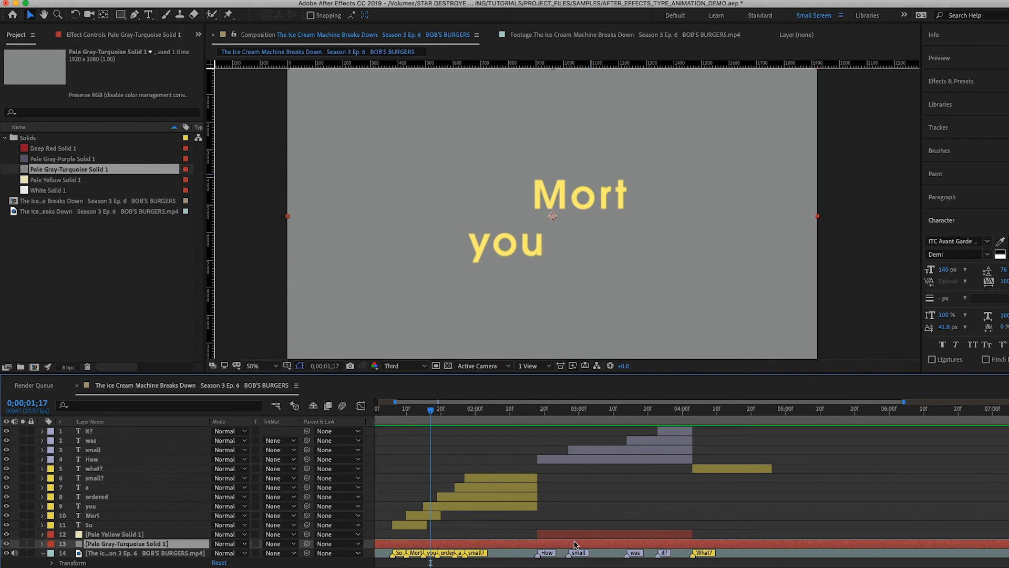
Reveal the audio waveform of the Bob's Burgers video layer in the timeline.
click(503, 553)
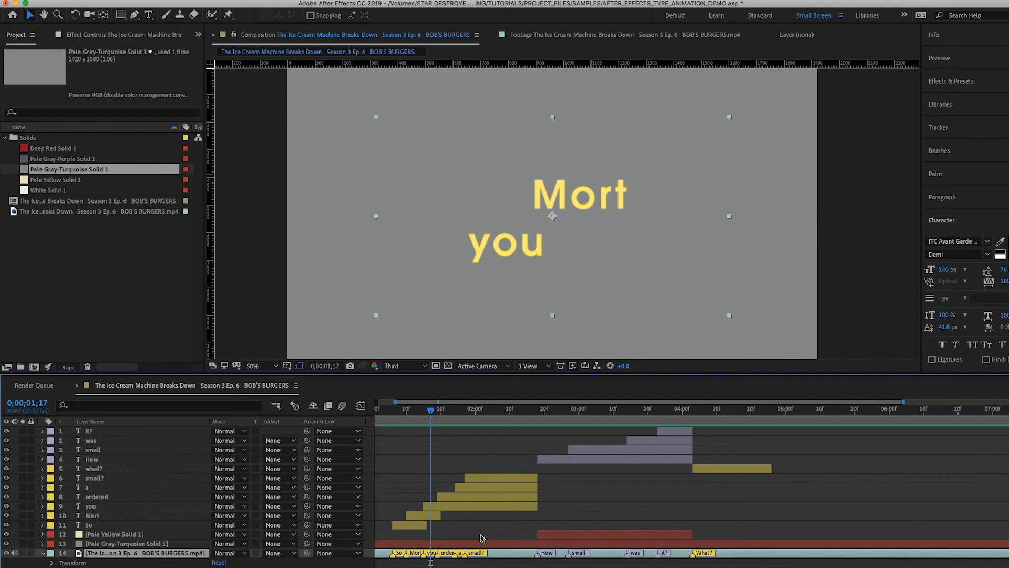
scroll(406, 498, down, 1)
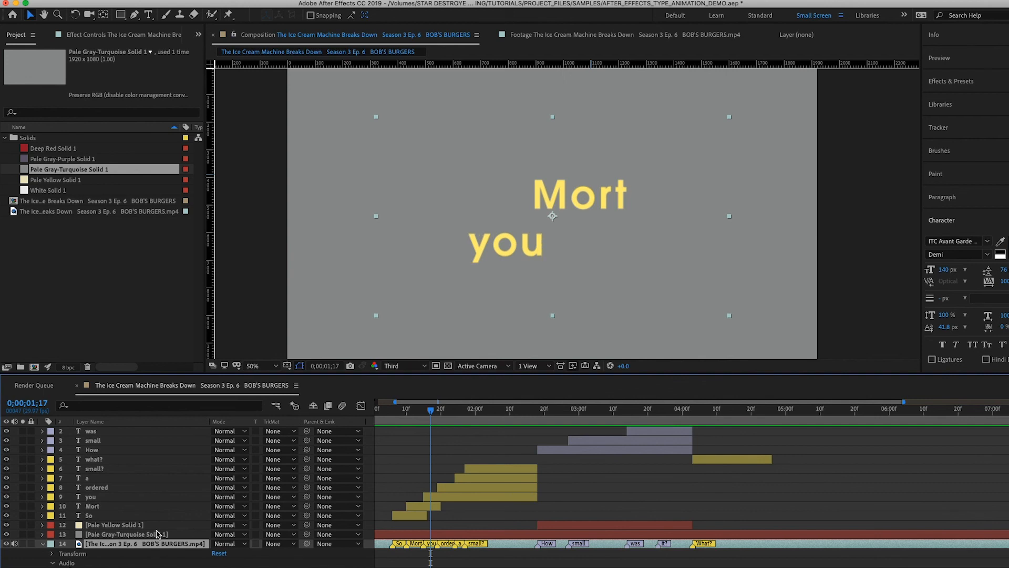
click(114, 556)
click(122, 546)
scroll(122, 548, up, 1)
key(l)
key(l)
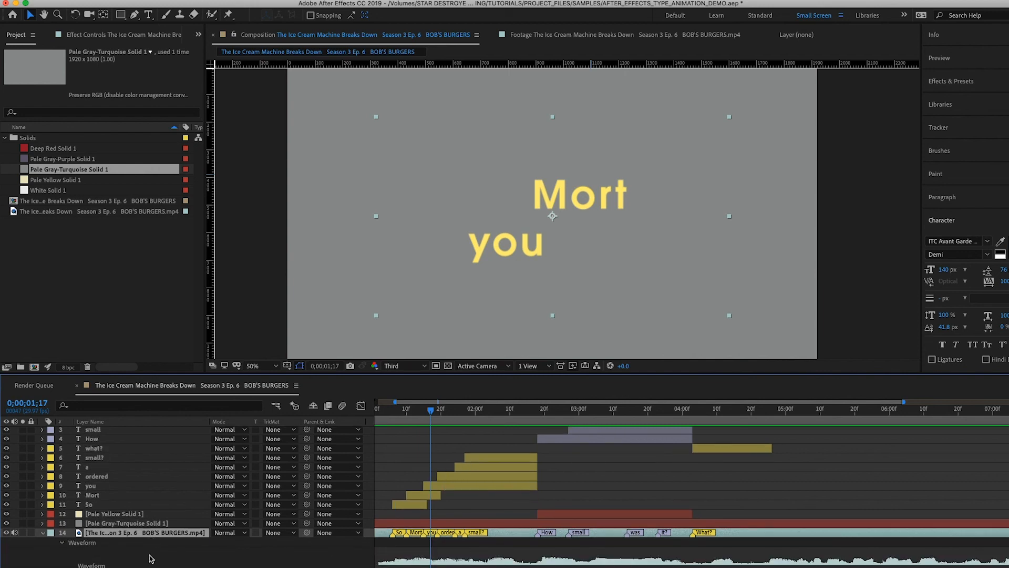